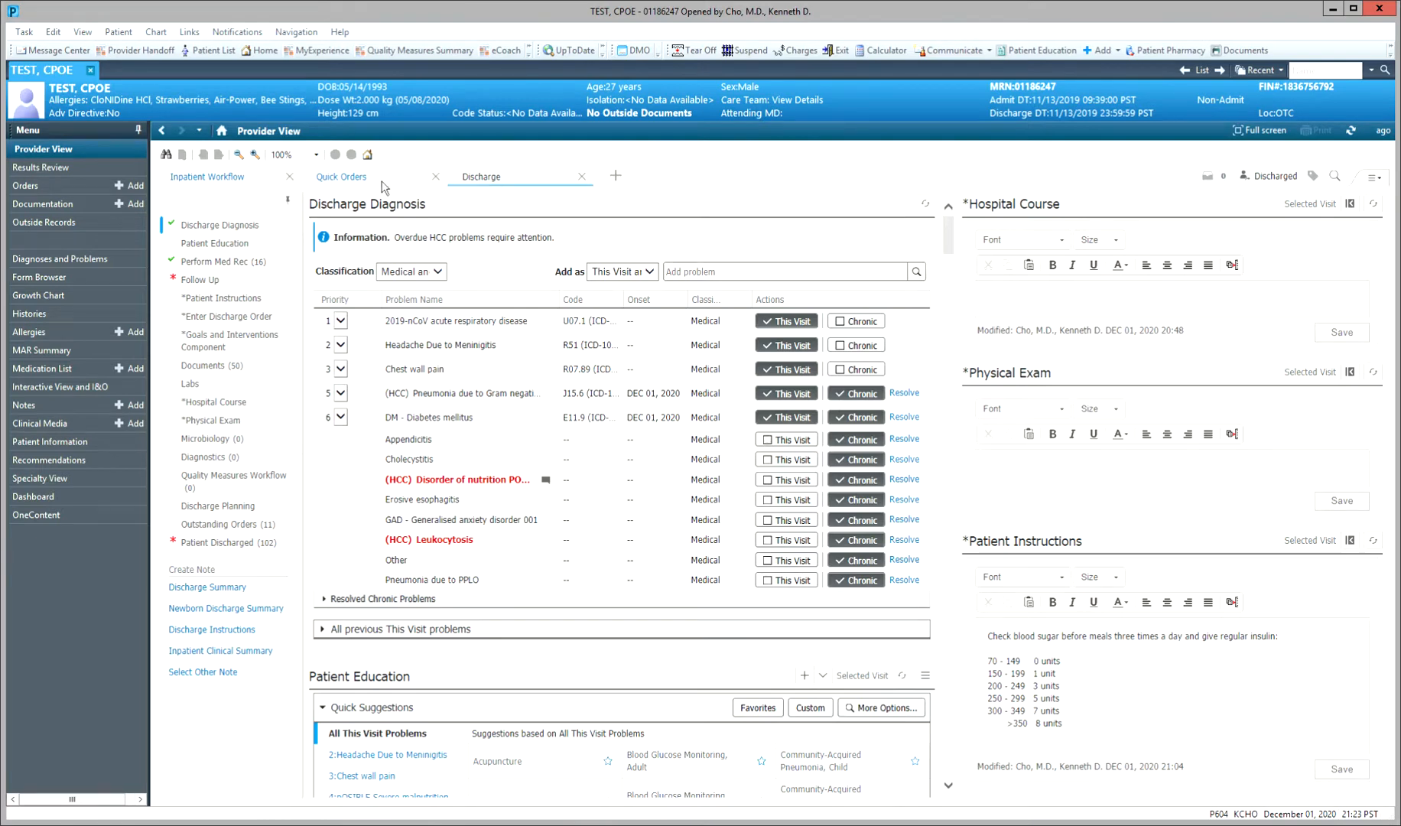
- Open a blank new view to see which views are available, and close it again
click(617, 177)
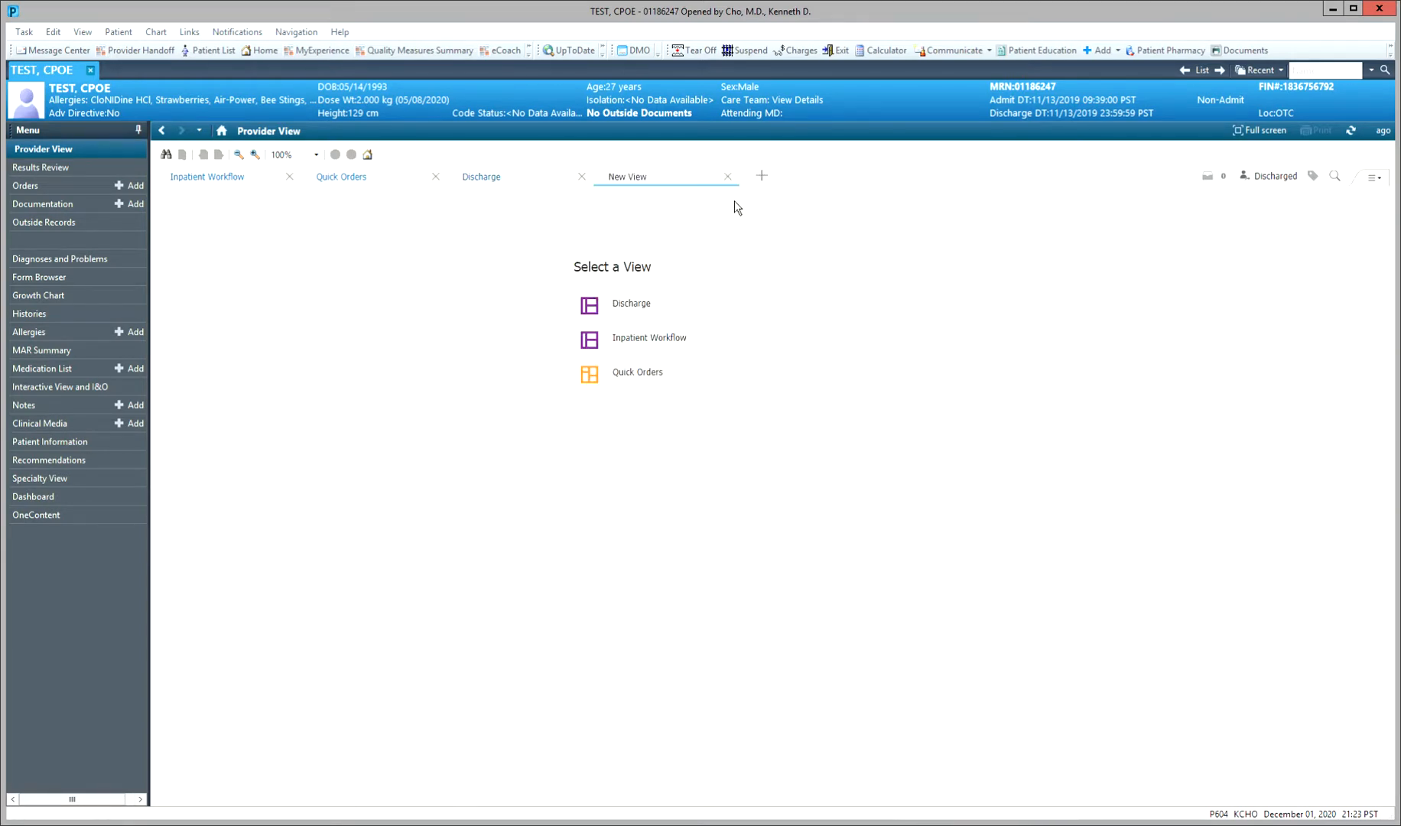
click(733, 181)
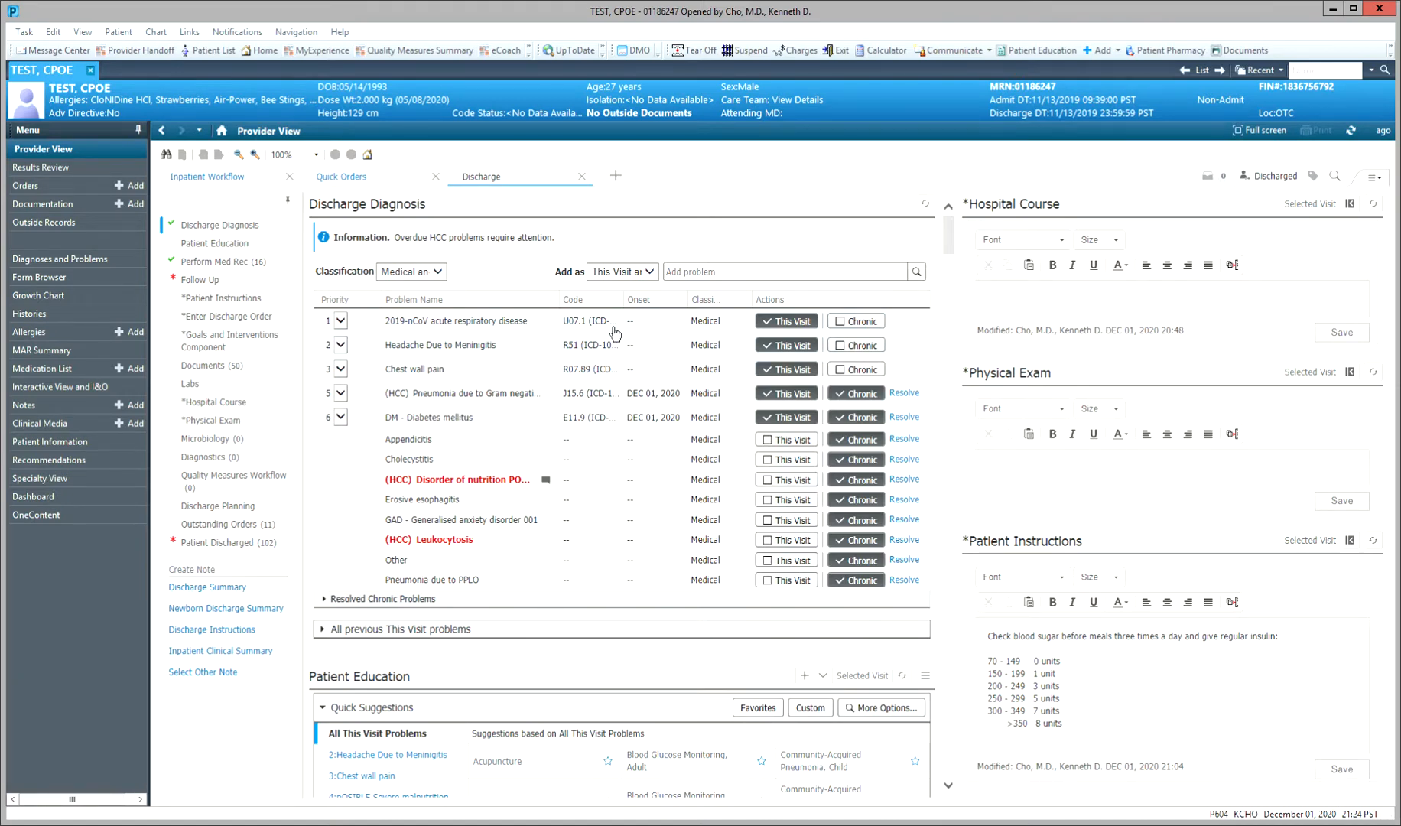
- Check the problem entry field and the priority options of the 2019-nCoV acute respiratory disease diagnosis without changing them
click(697, 273)
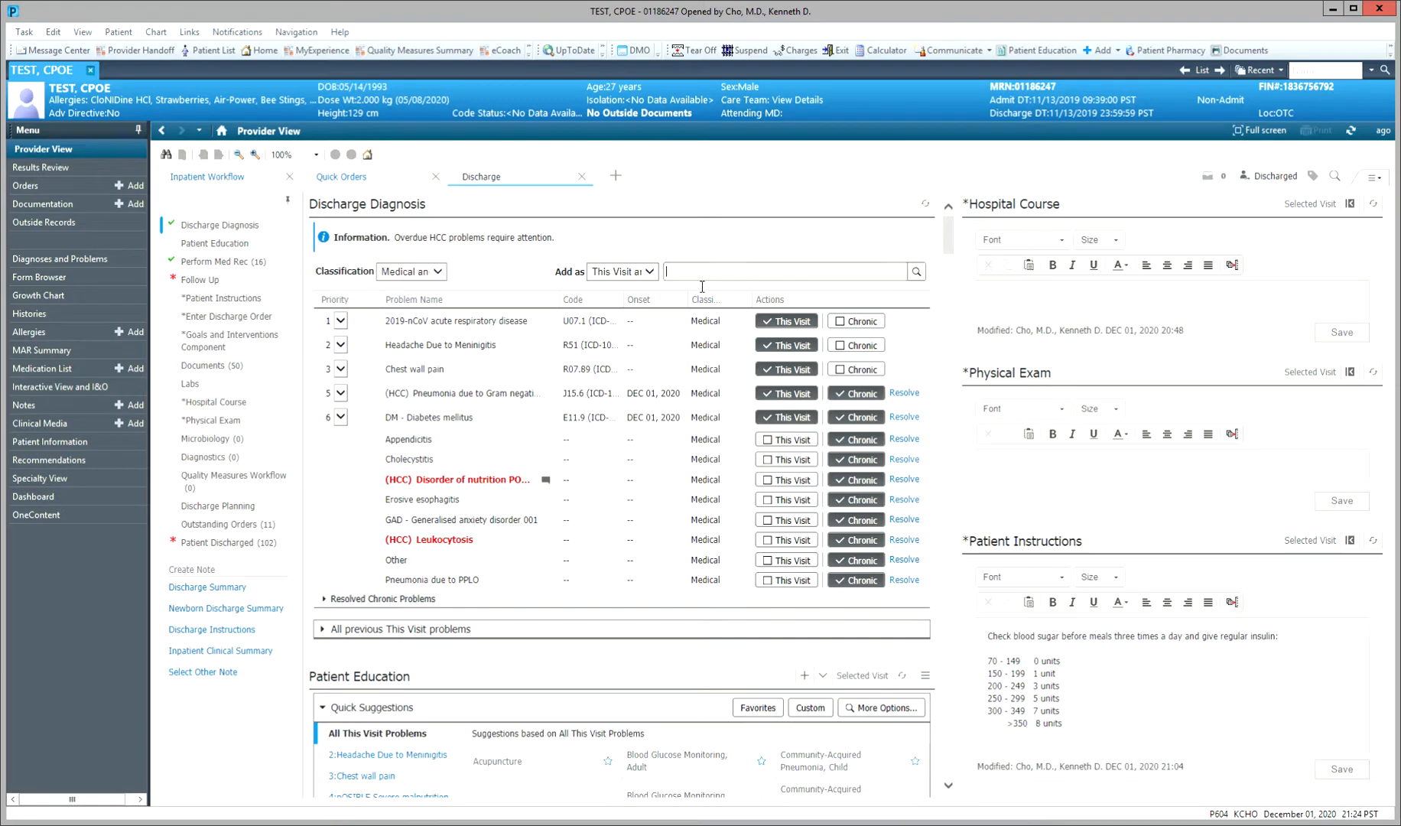
click(341, 321)
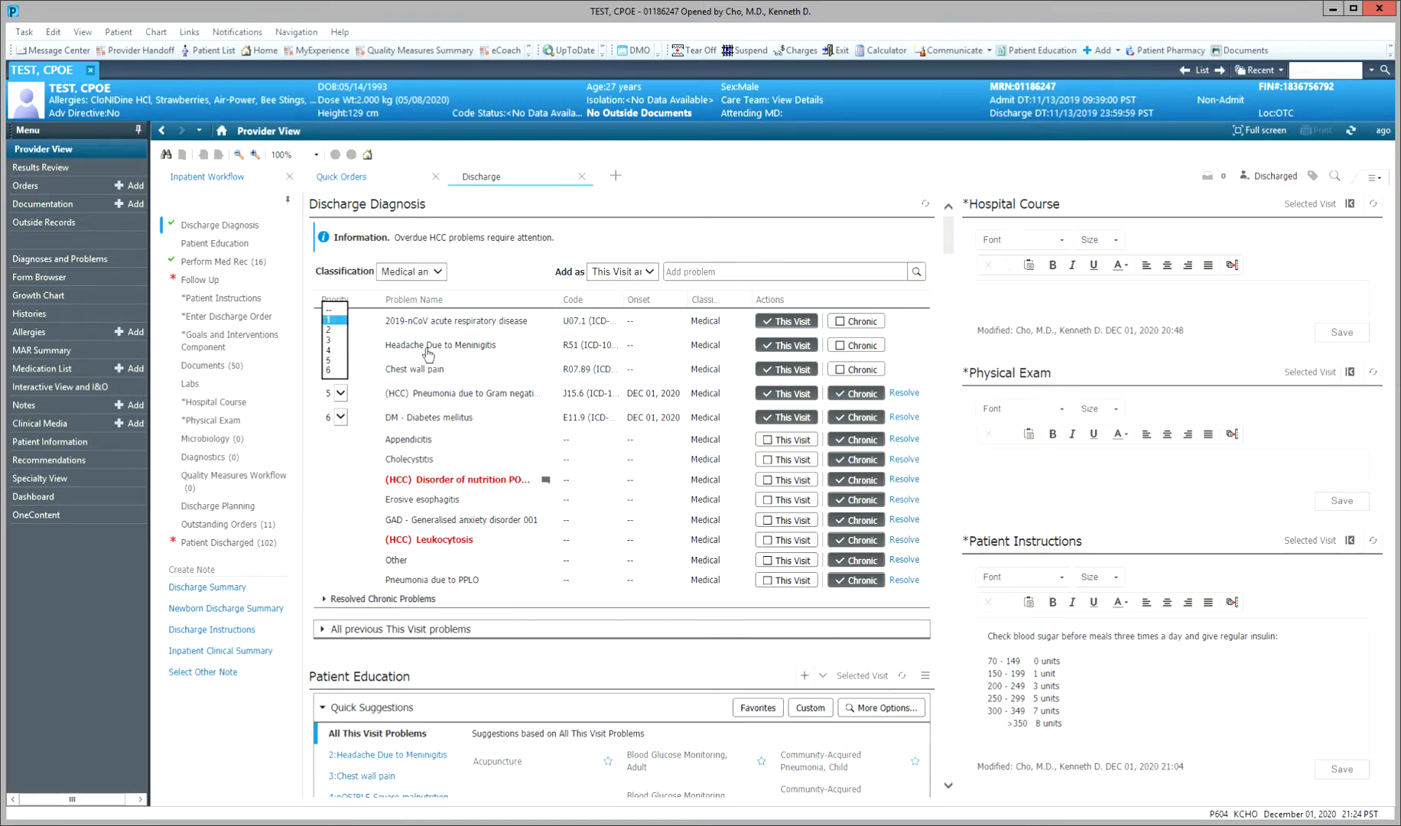
click(501, 288)
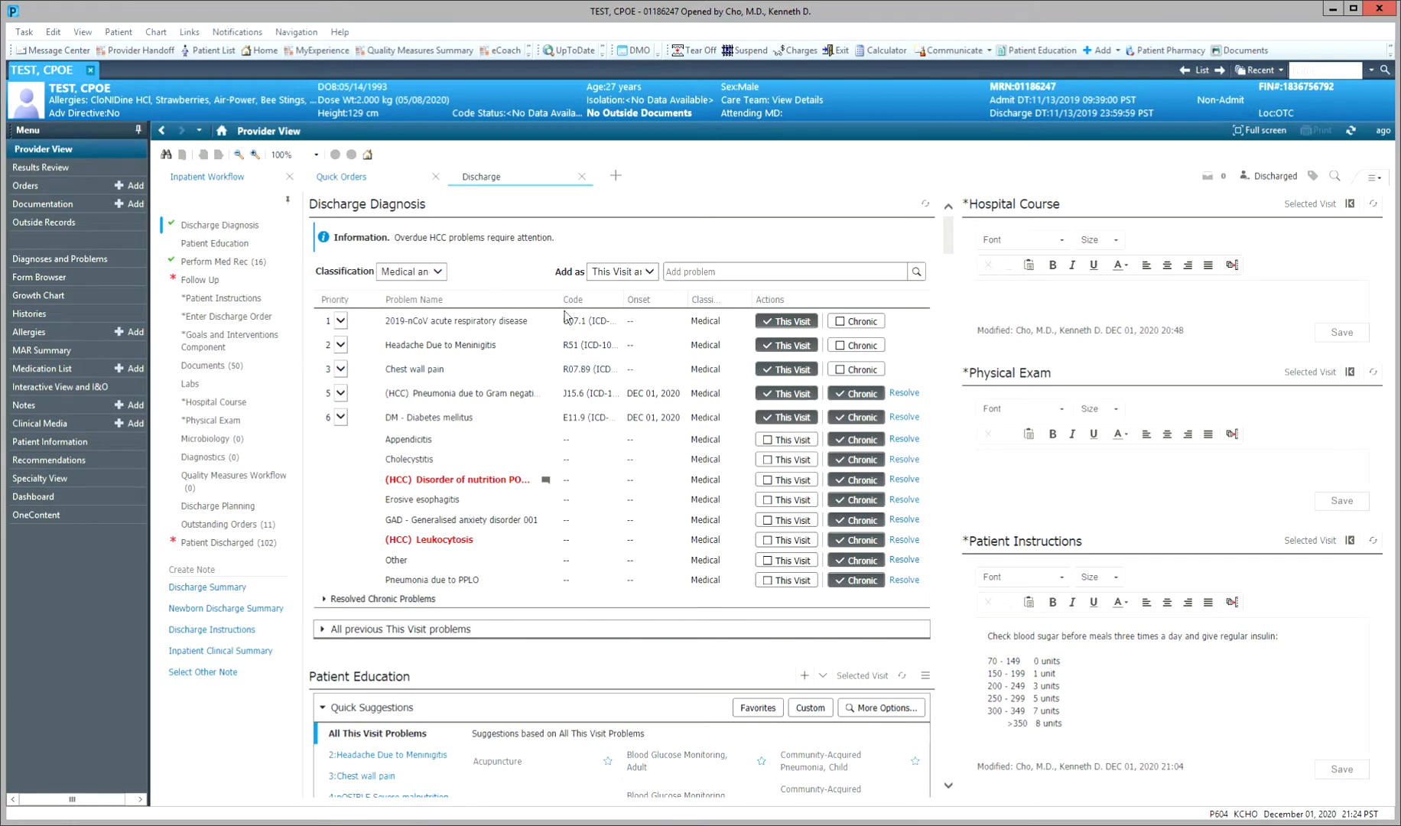
- Go to the Perform Med Rec section and open the Discharge to Home order reconciliation
click(218, 280)
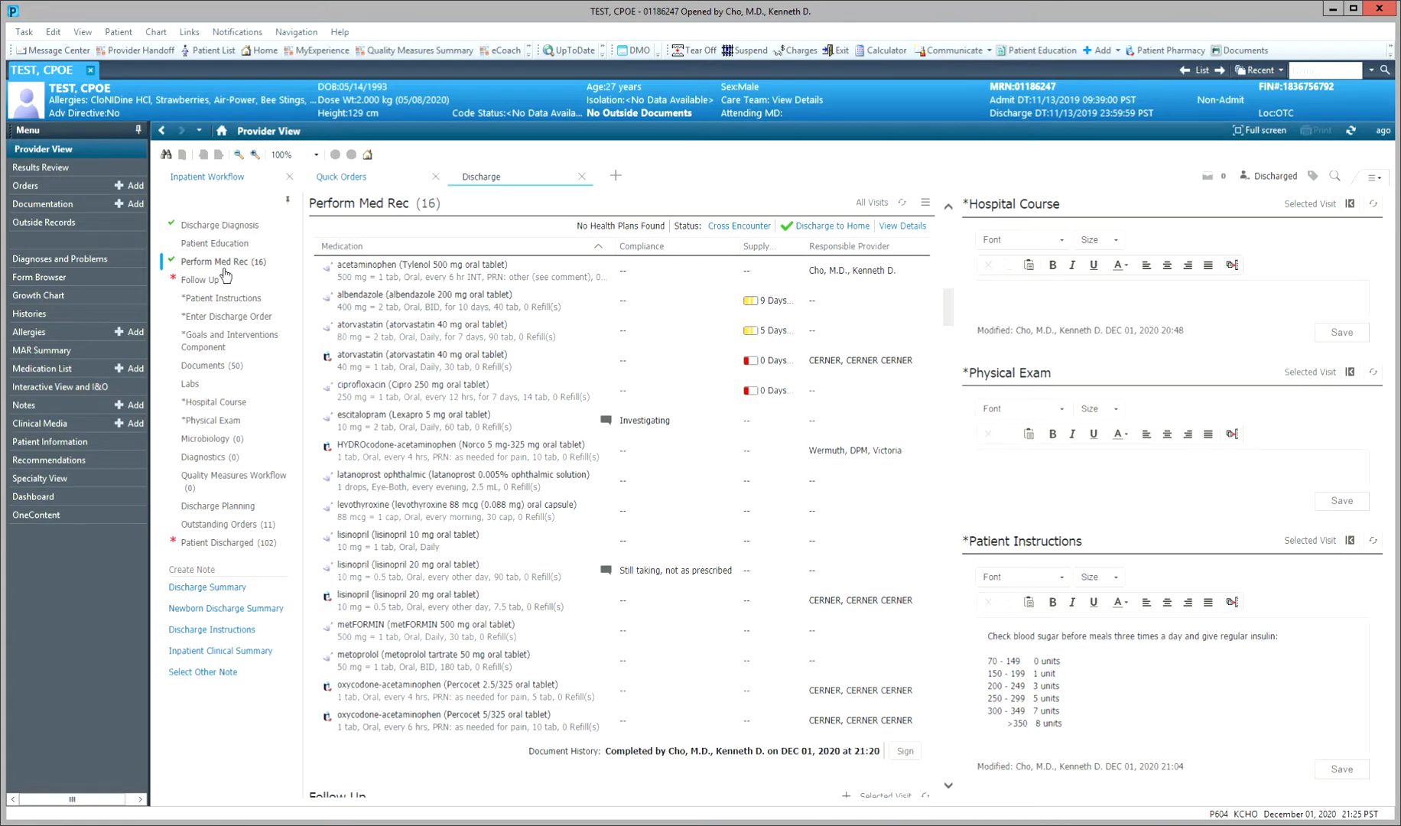
click(838, 229)
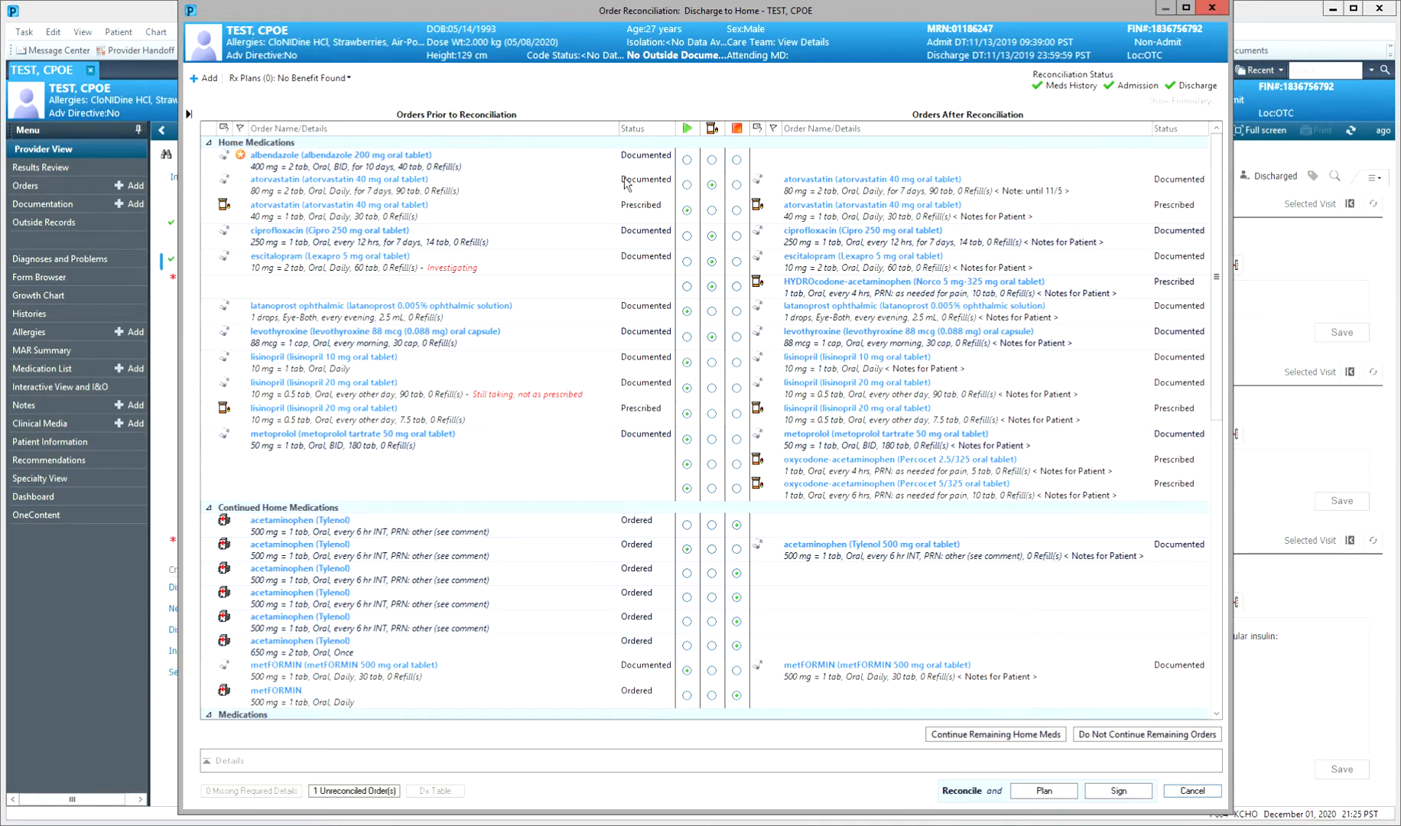
- Try the continue and discontinue options for albendazole 200 mg and convert it to a prescription, accepting orders on a discharged patient
click(688, 161)
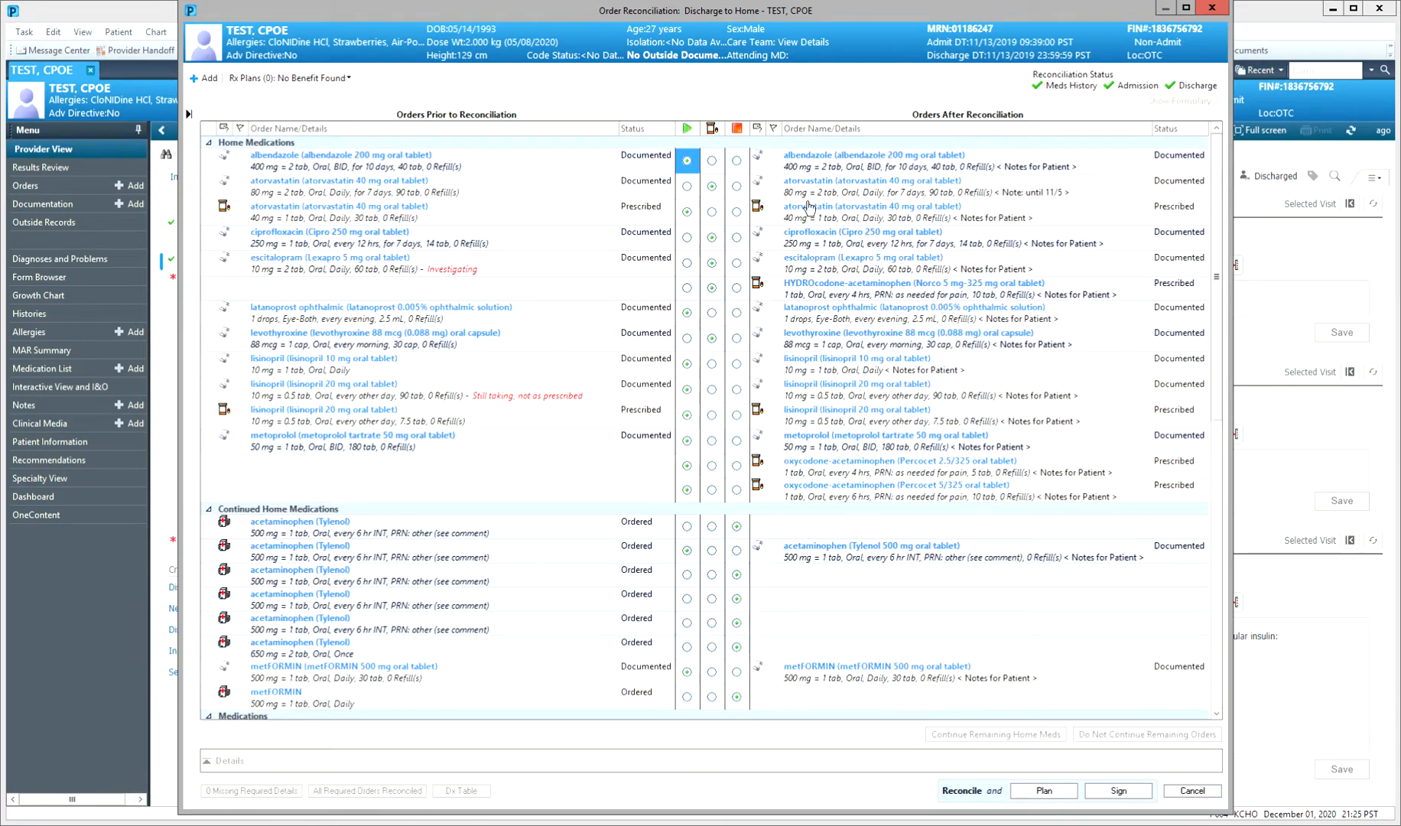
click(736, 161)
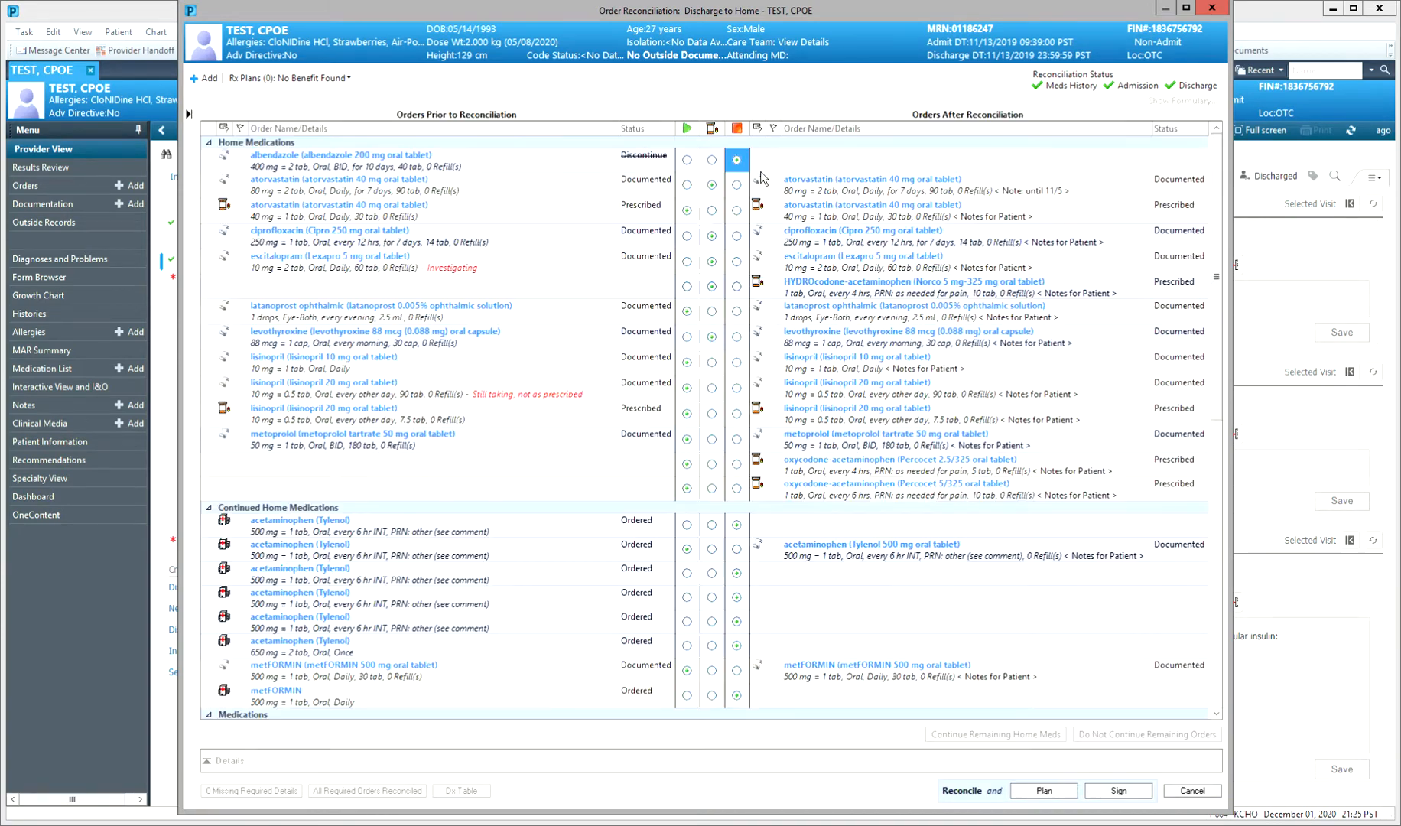
click(711, 161)
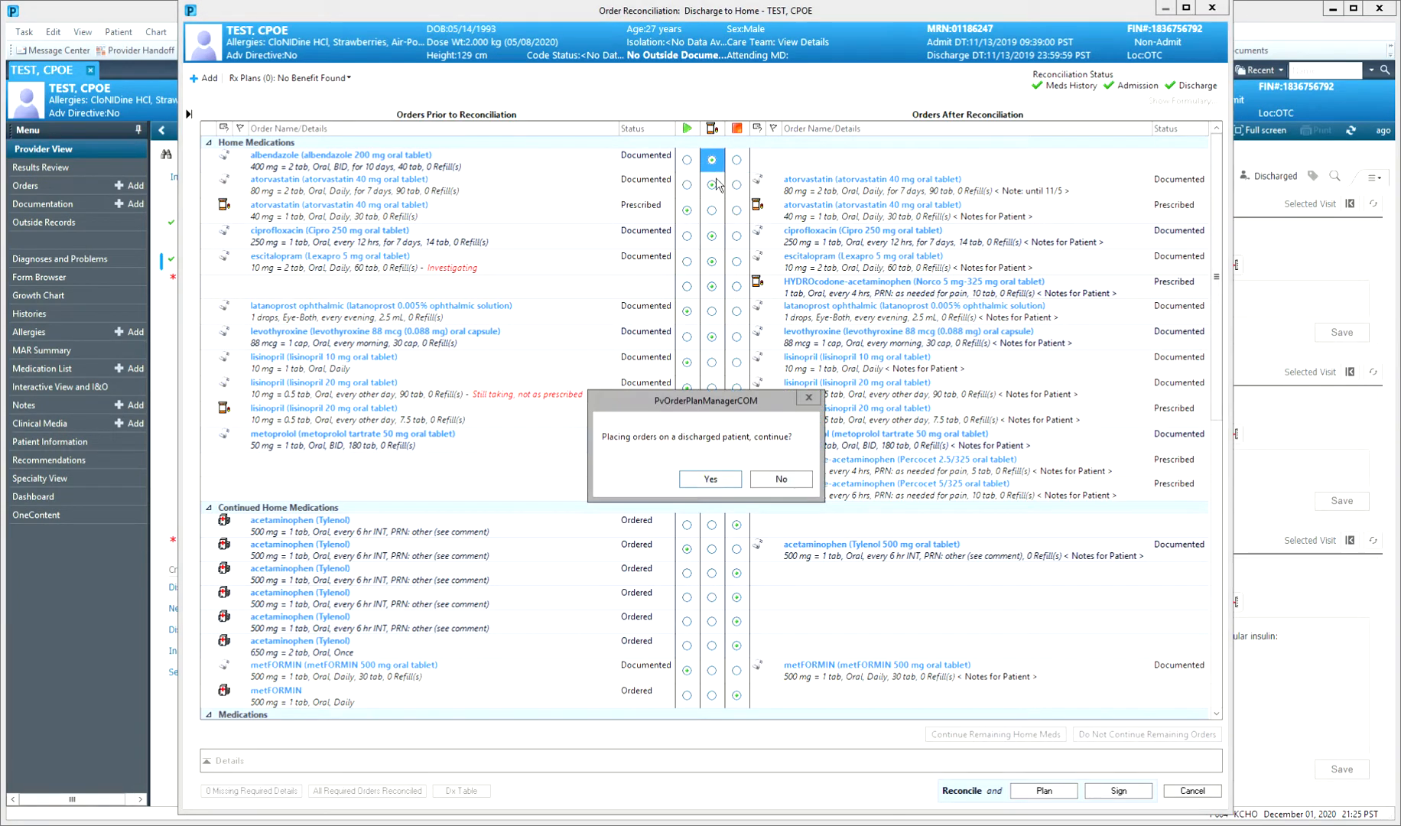
click(719, 484)
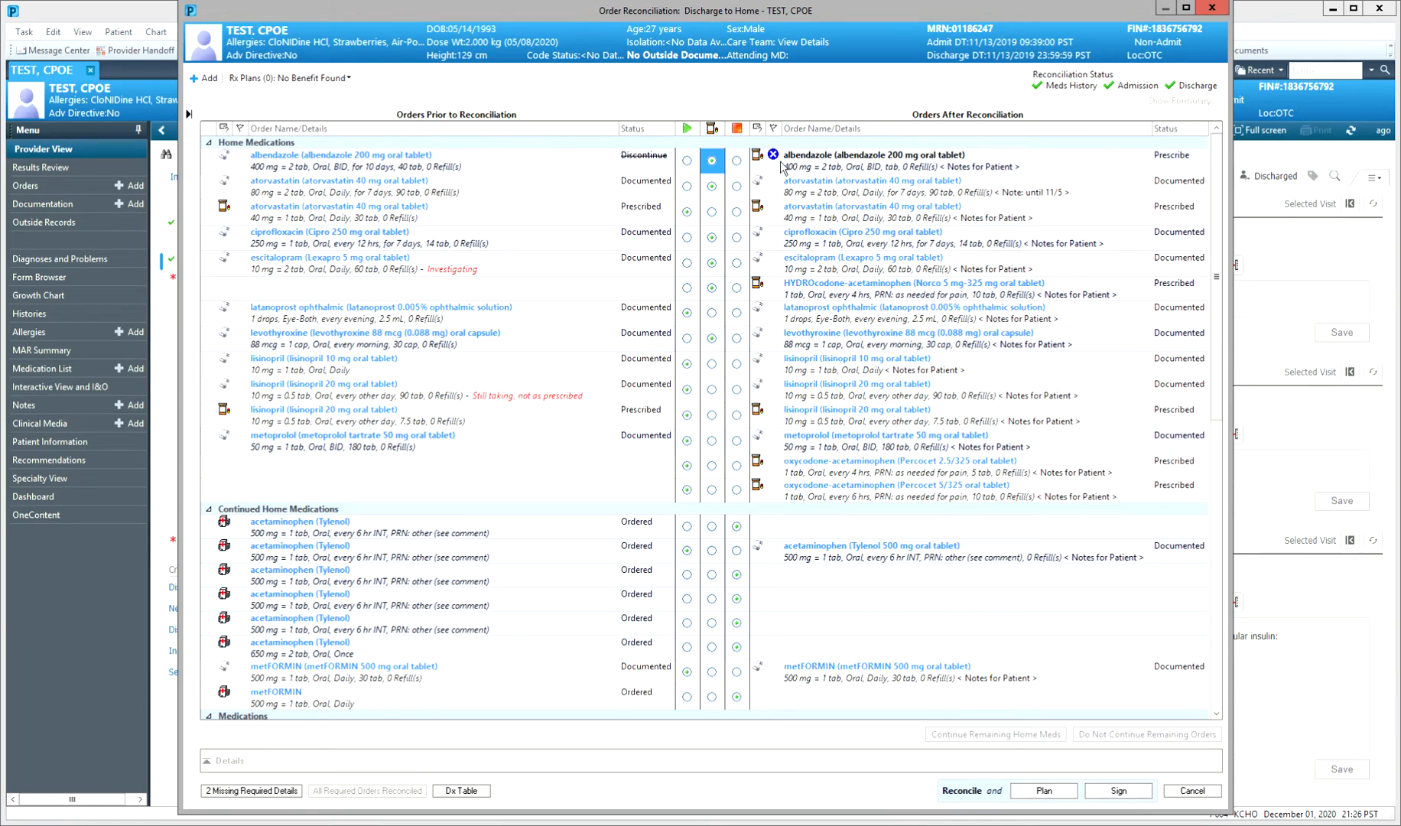
- Open the details of the new albendazole prescription and set its duration to 8 days
click(861, 166)
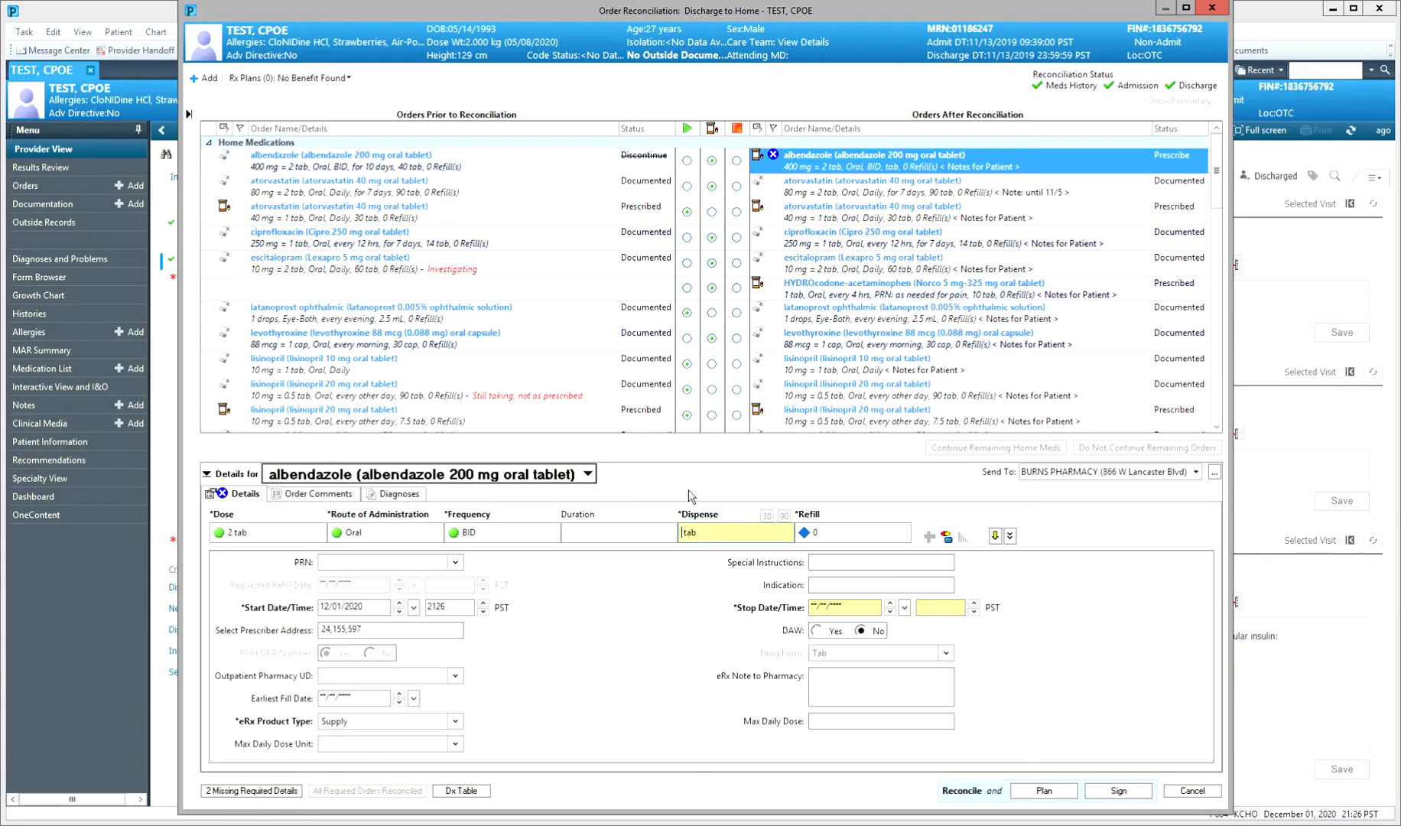
click(631, 536)
click(593, 578)
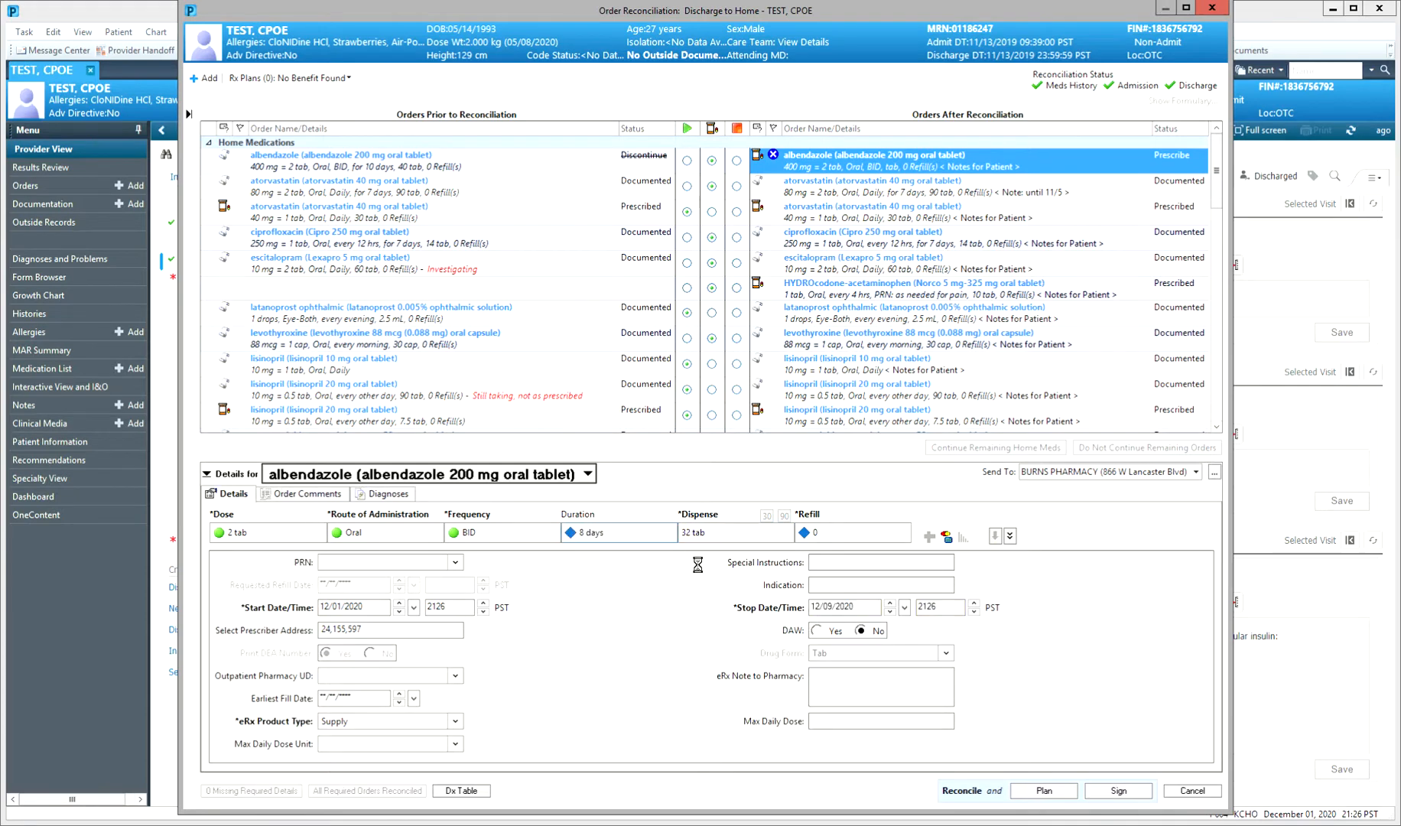
- Review the prescription destinations and set the albendazole order's Send To option to Do Not Send: other reason (Rx)
click(1081, 472)
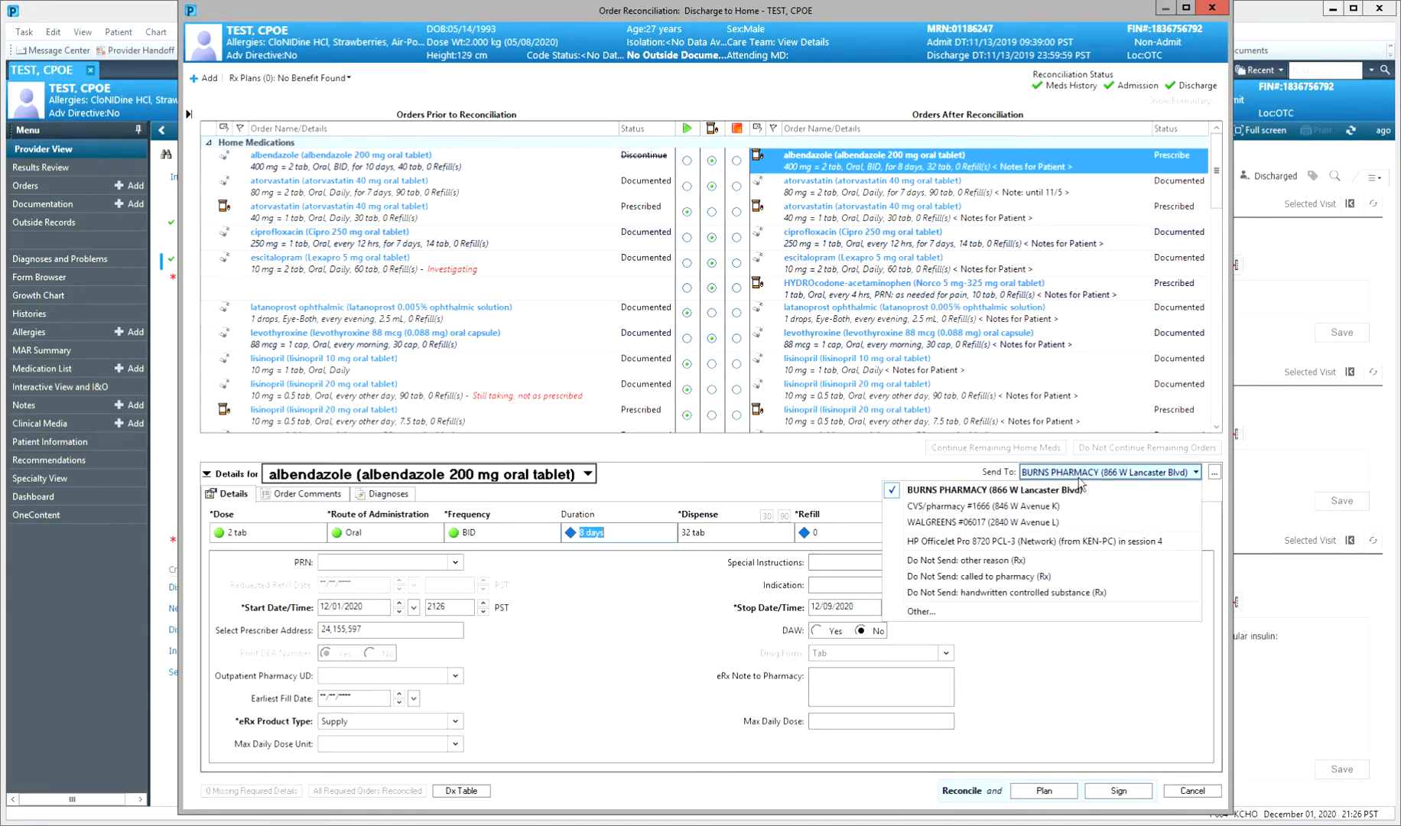
click(810, 483)
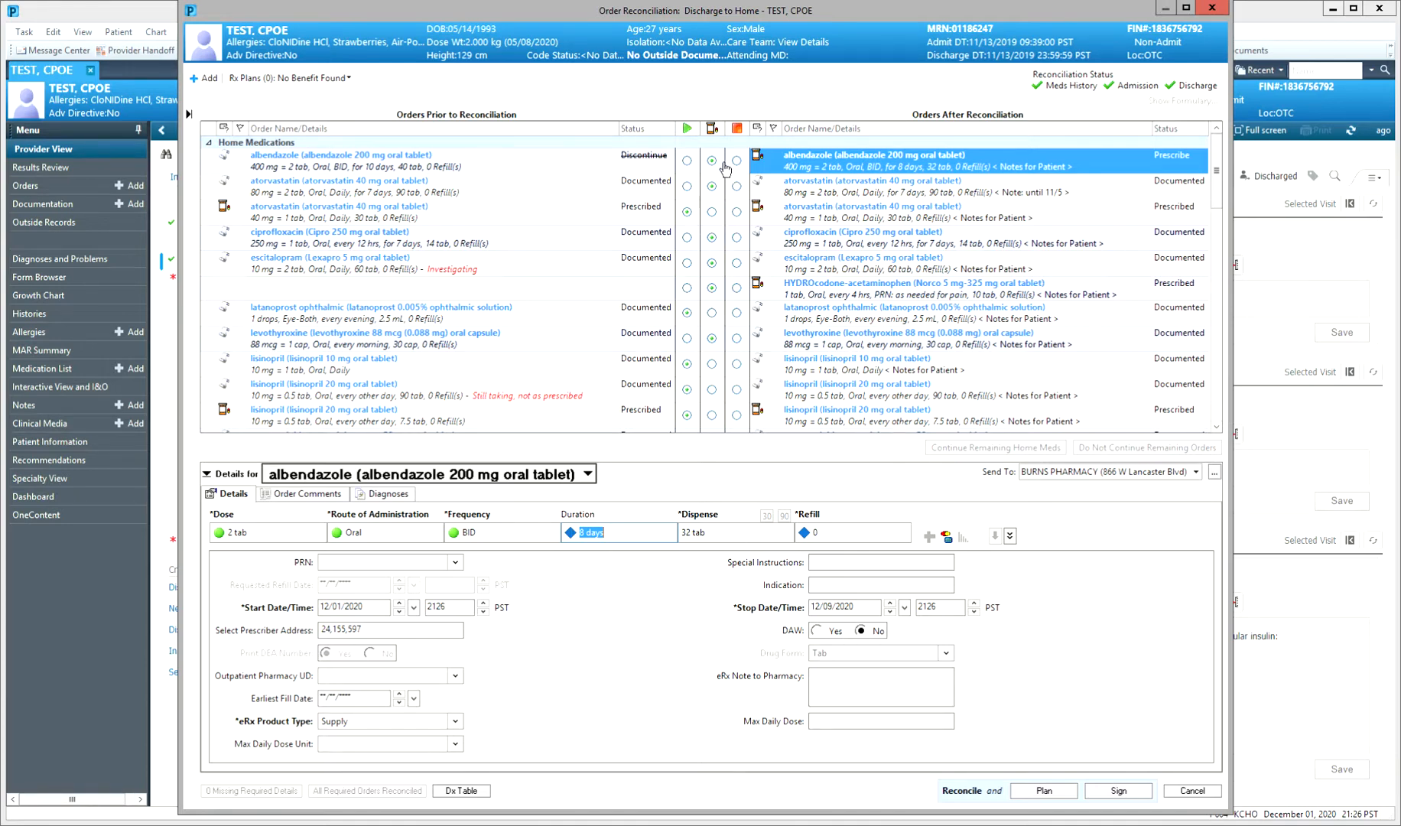
click(1052, 473)
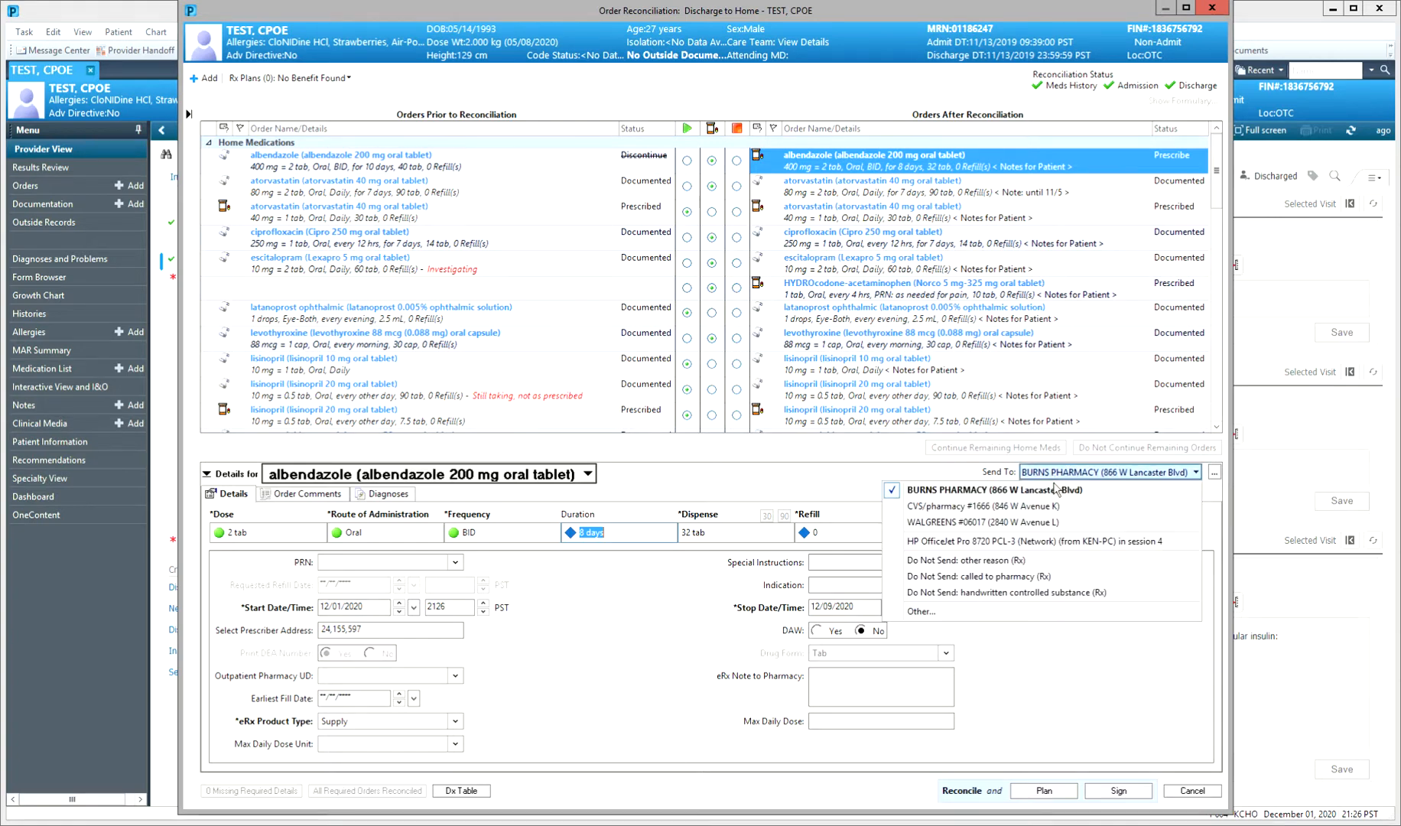
click(942, 576)
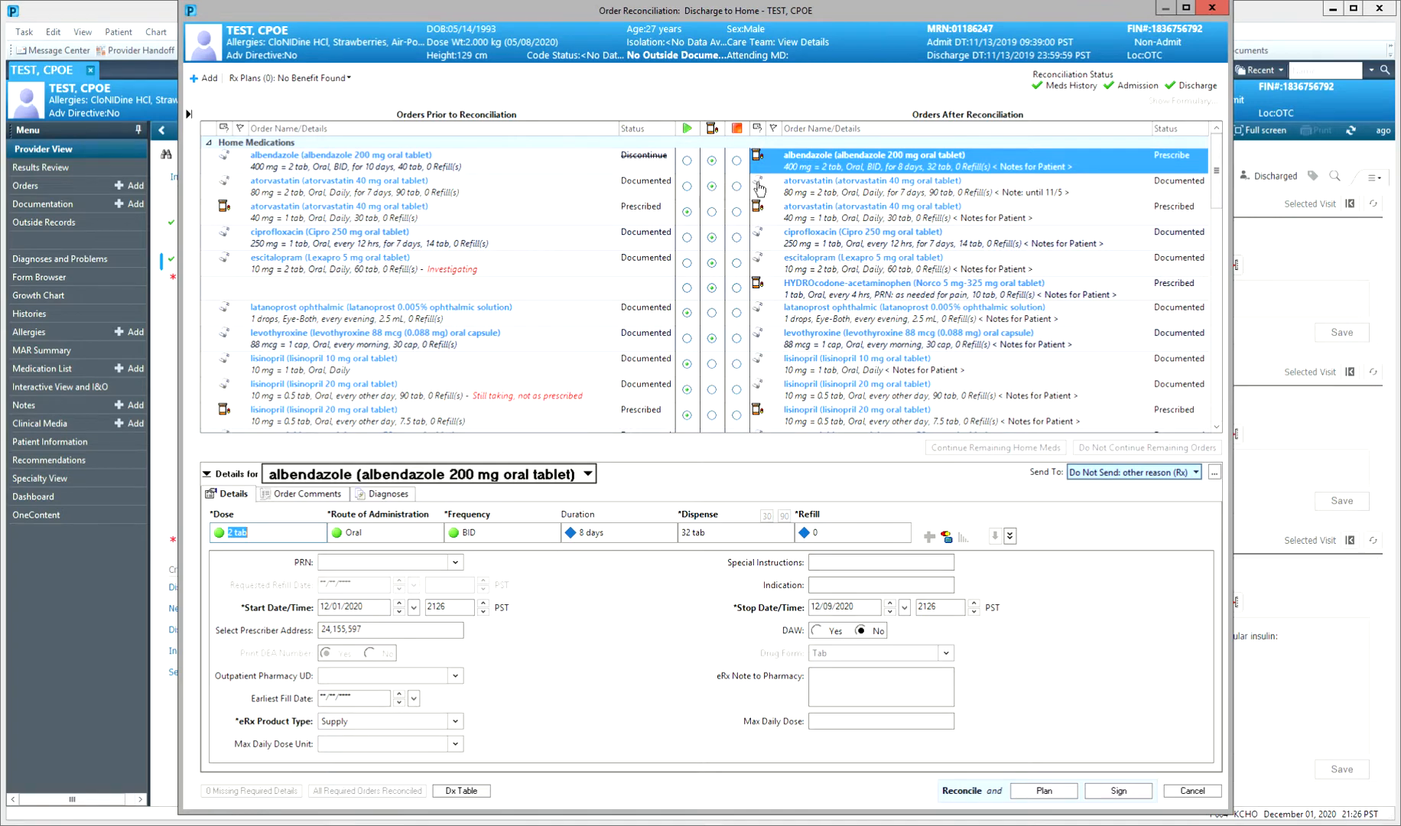
- Switch albendazole through continue and discontinue back to a new prescription and open its order details
click(687, 161)
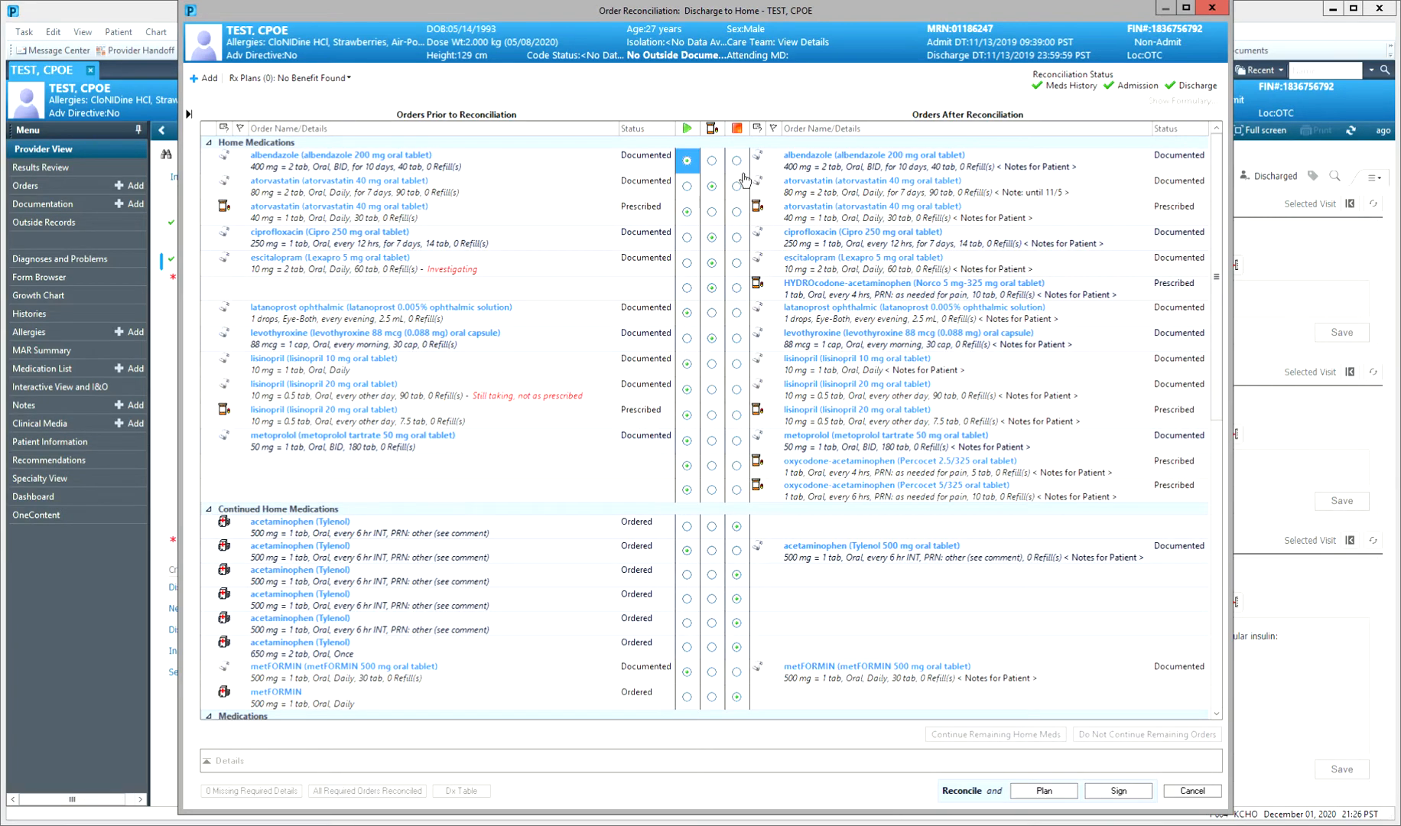
click(742, 170)
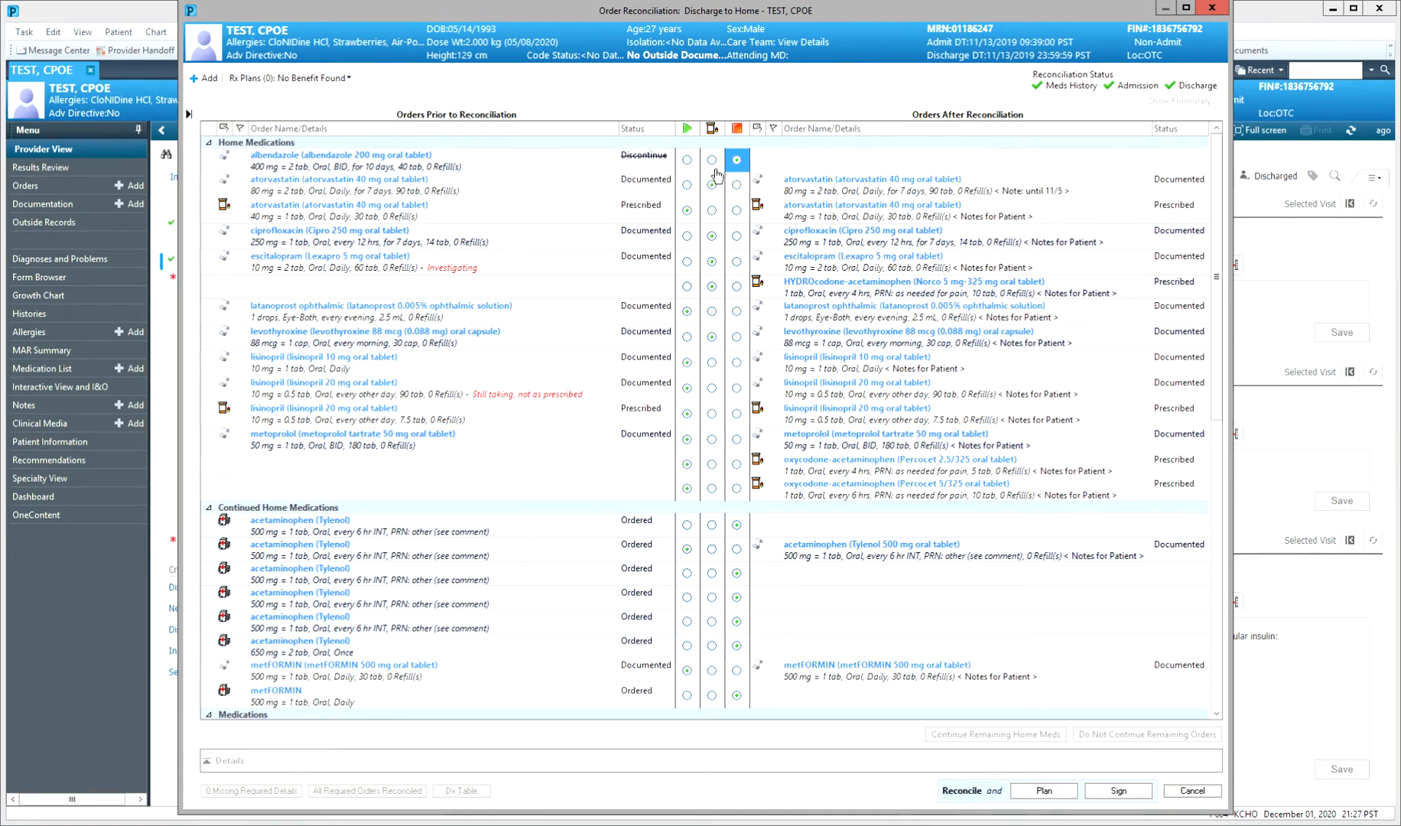
click(713, 162)
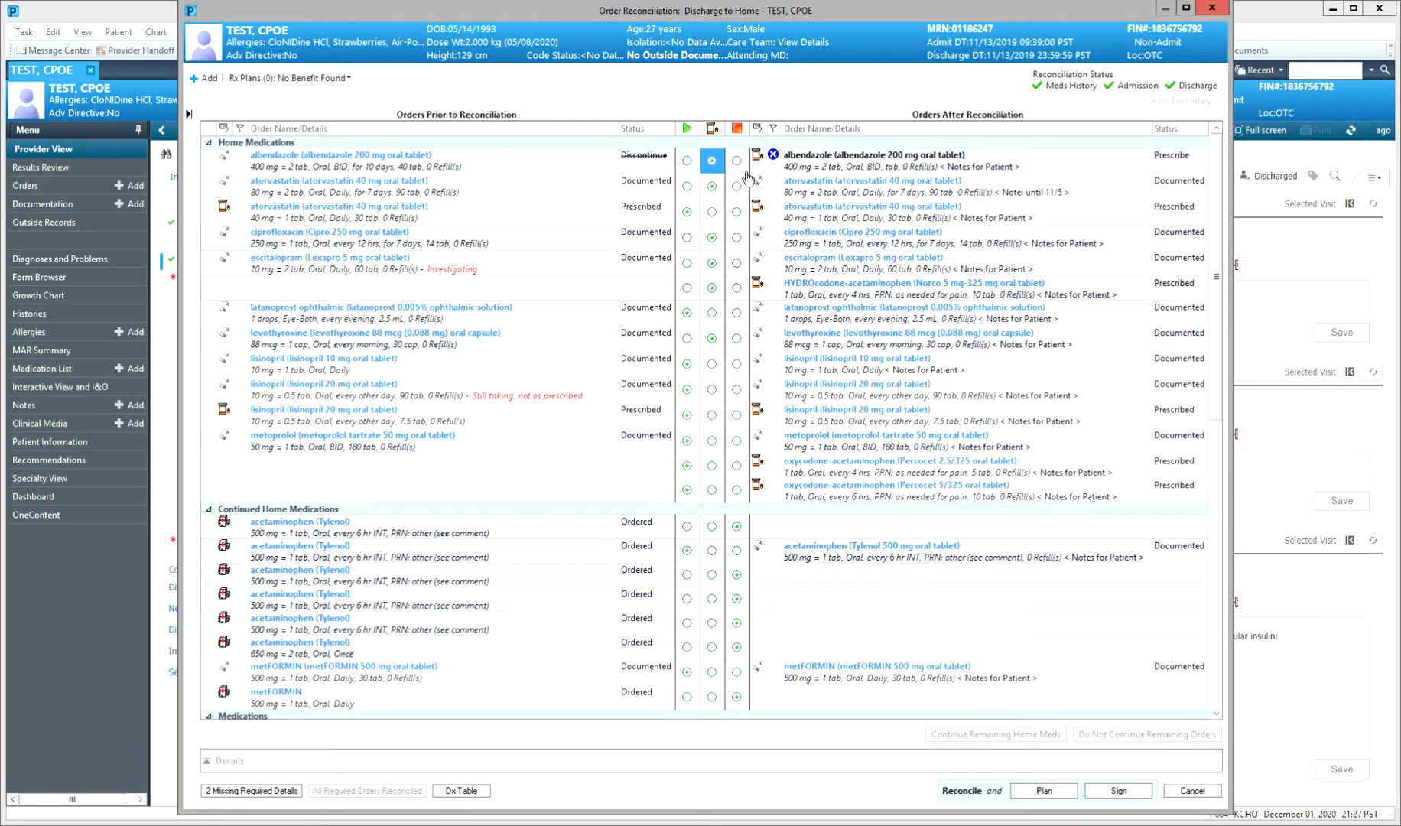
click(818, 162)
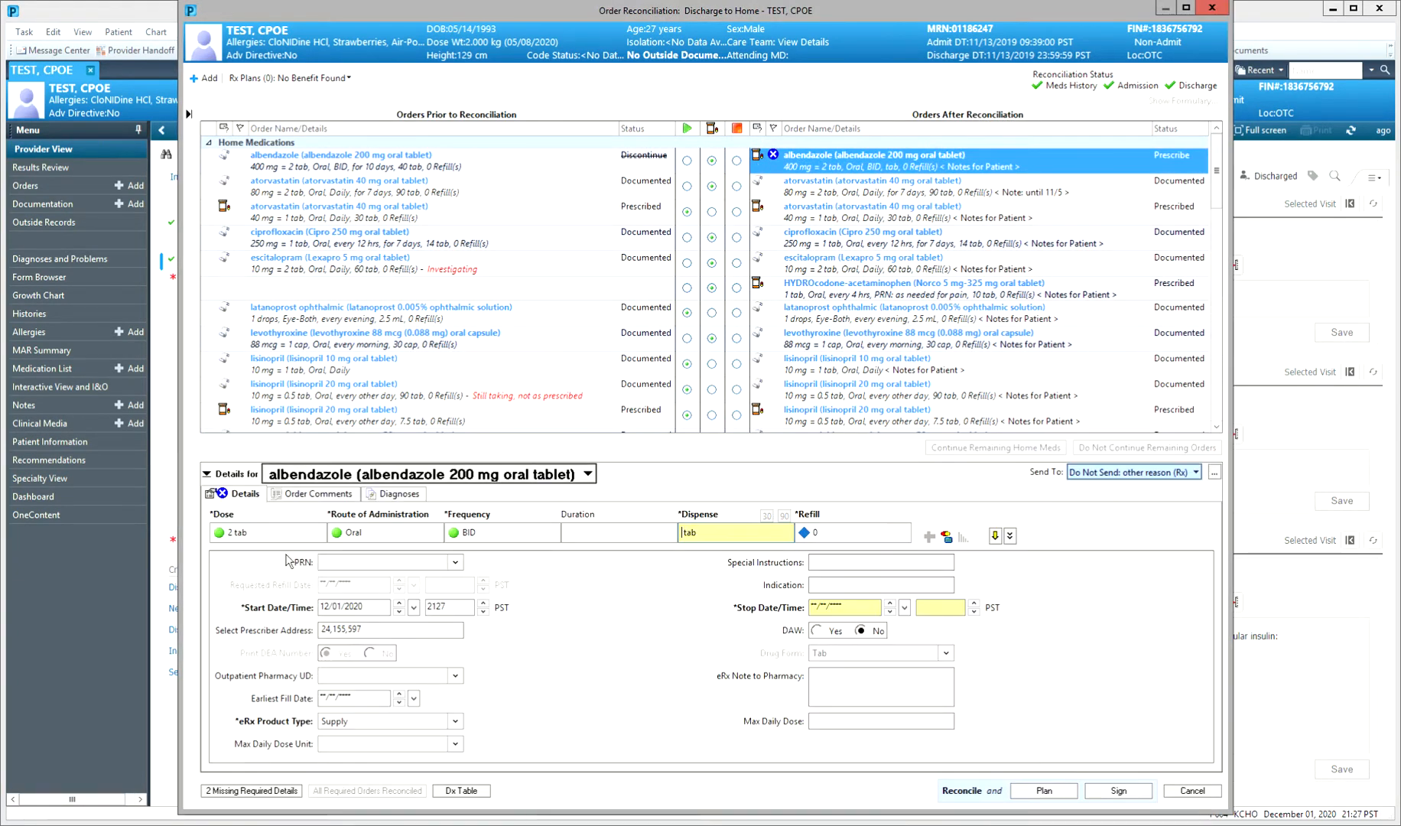
- Set the albendazole prescription's dose to 3 tab and its duration to 8 days
click(226, 540)
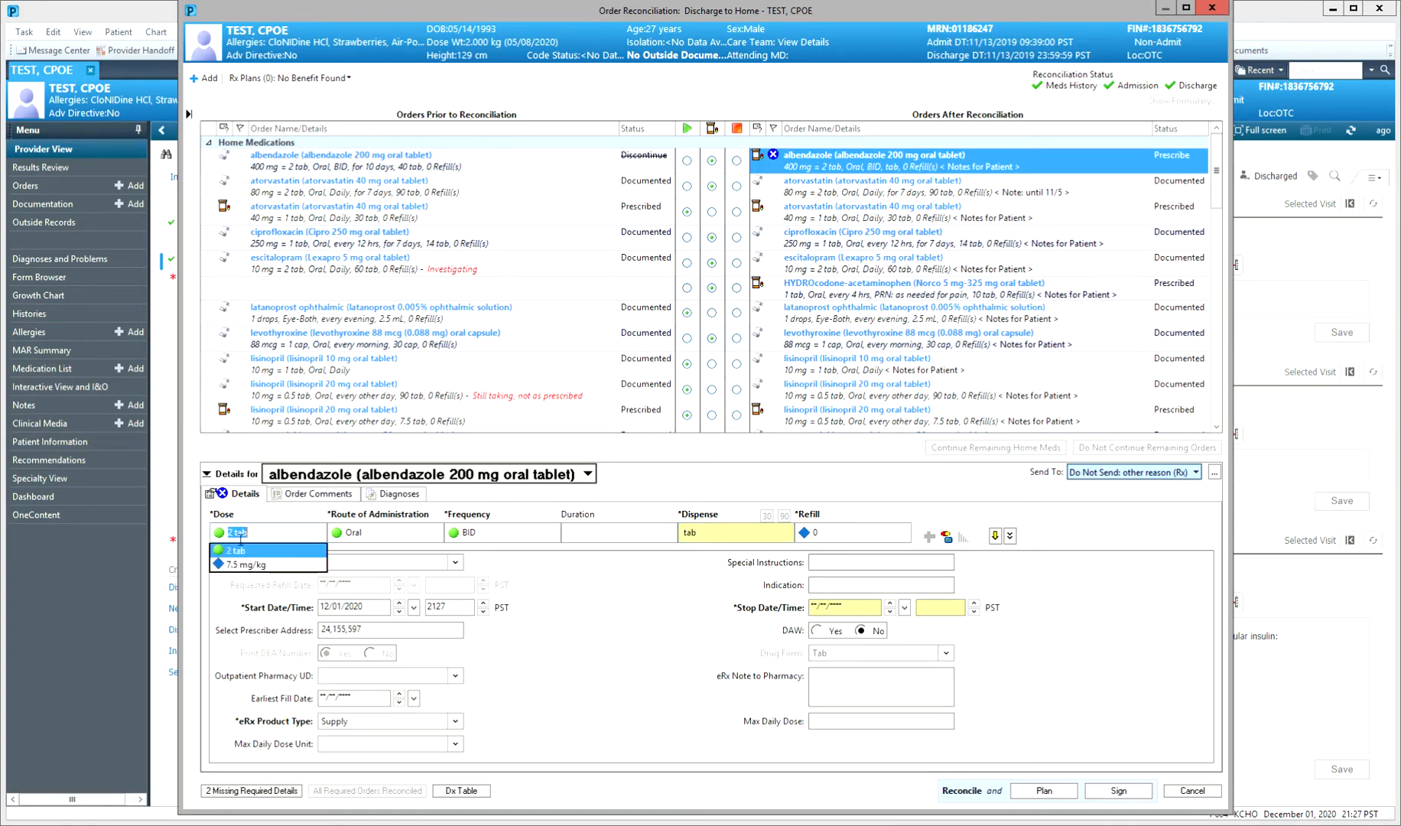
text(3 tabs)
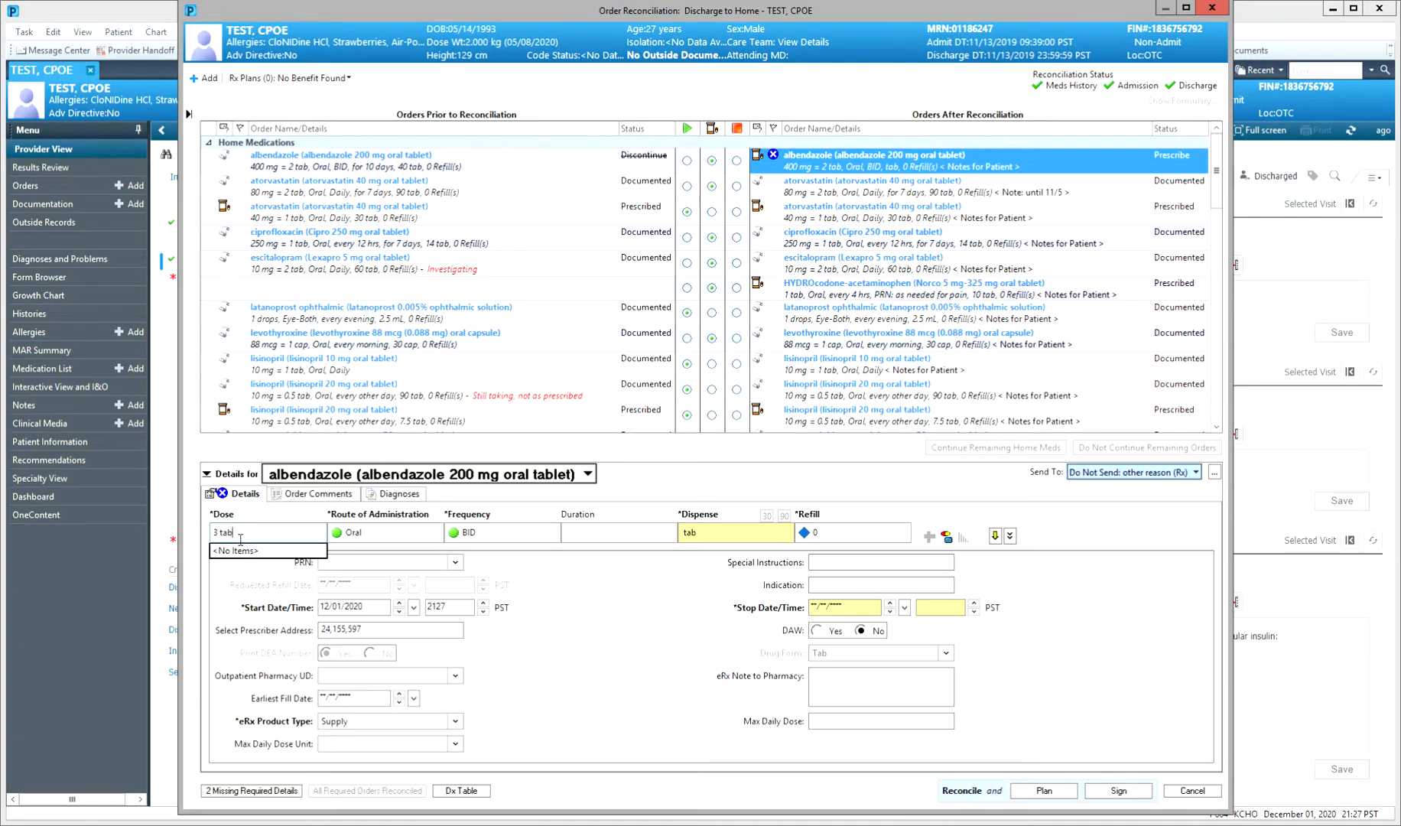
key(BackSpace)
key(Return)
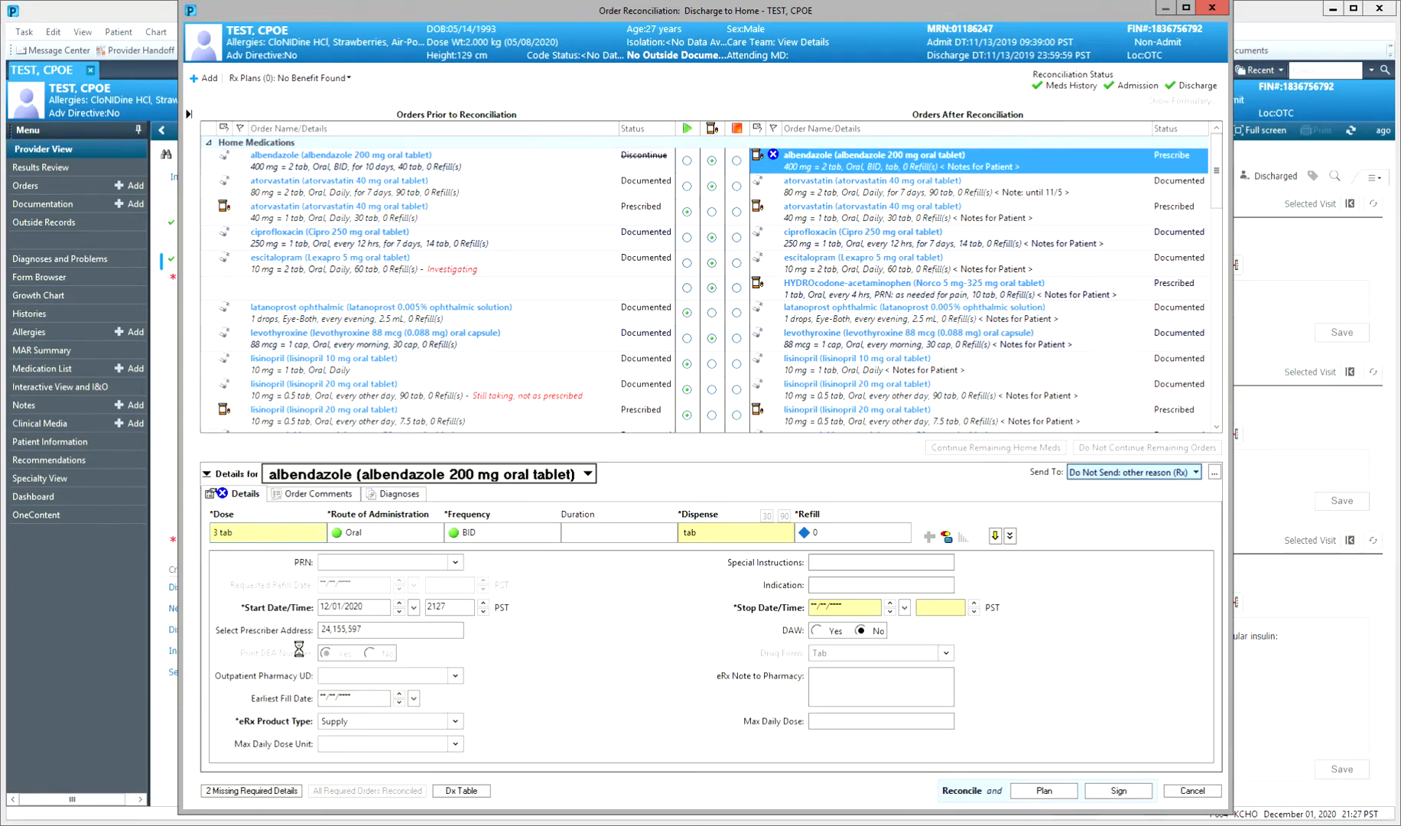
click(585, 534)
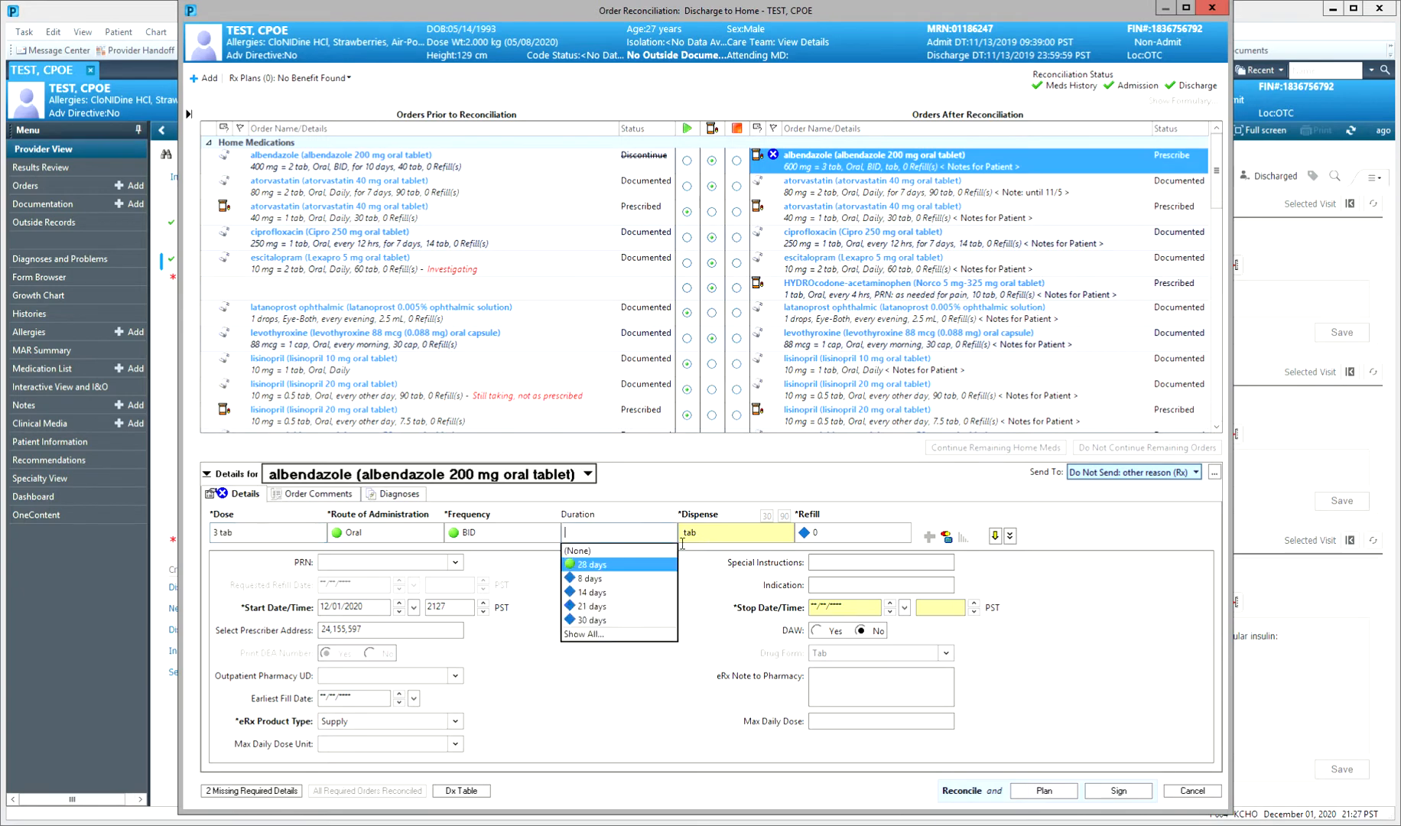
click(589, 578)
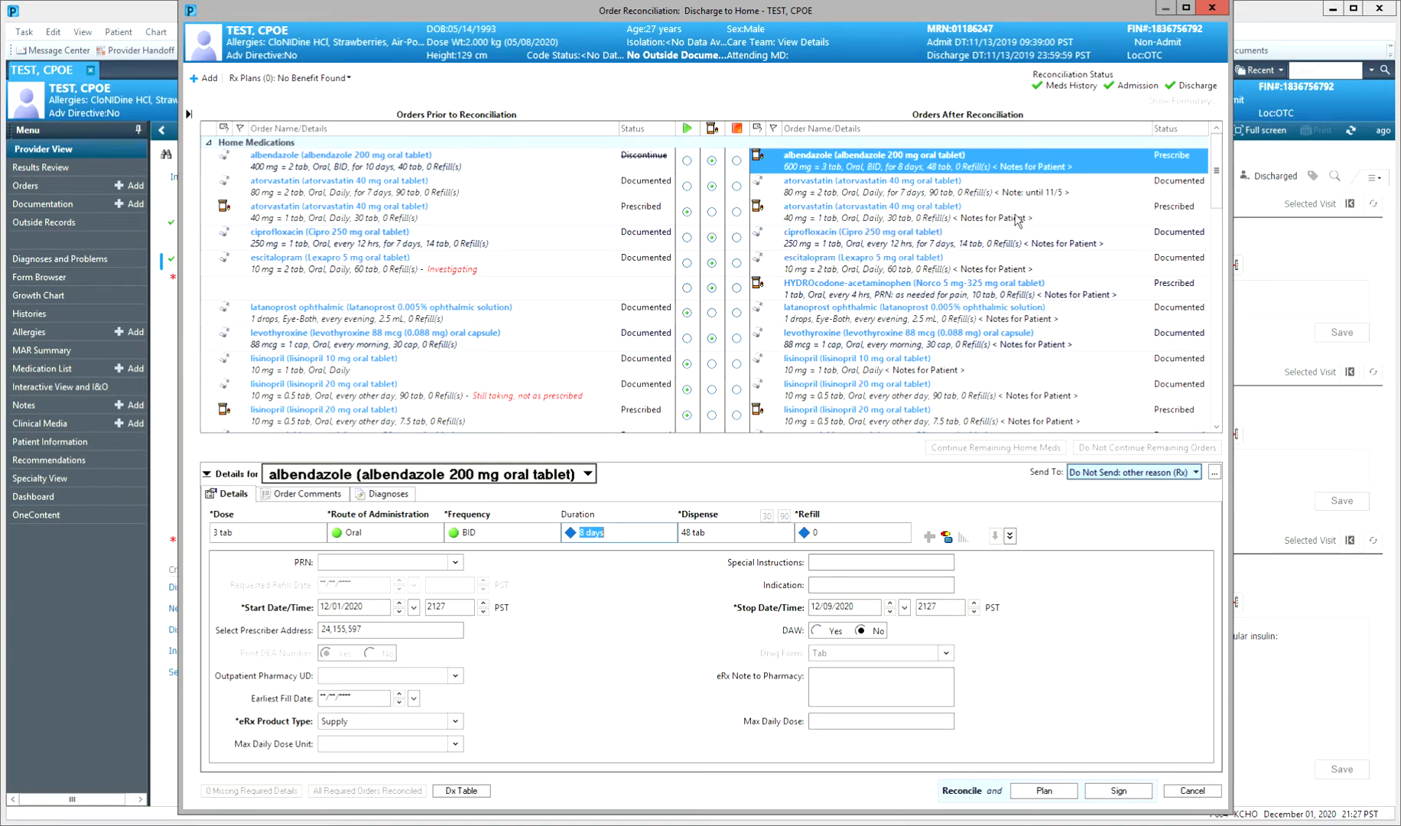
- Add the patient note "take if you have edema. take for 3 days." to the albendazole prescription
mouse_move(1018, 221)
click(1035, 182)
click(1039, 189)
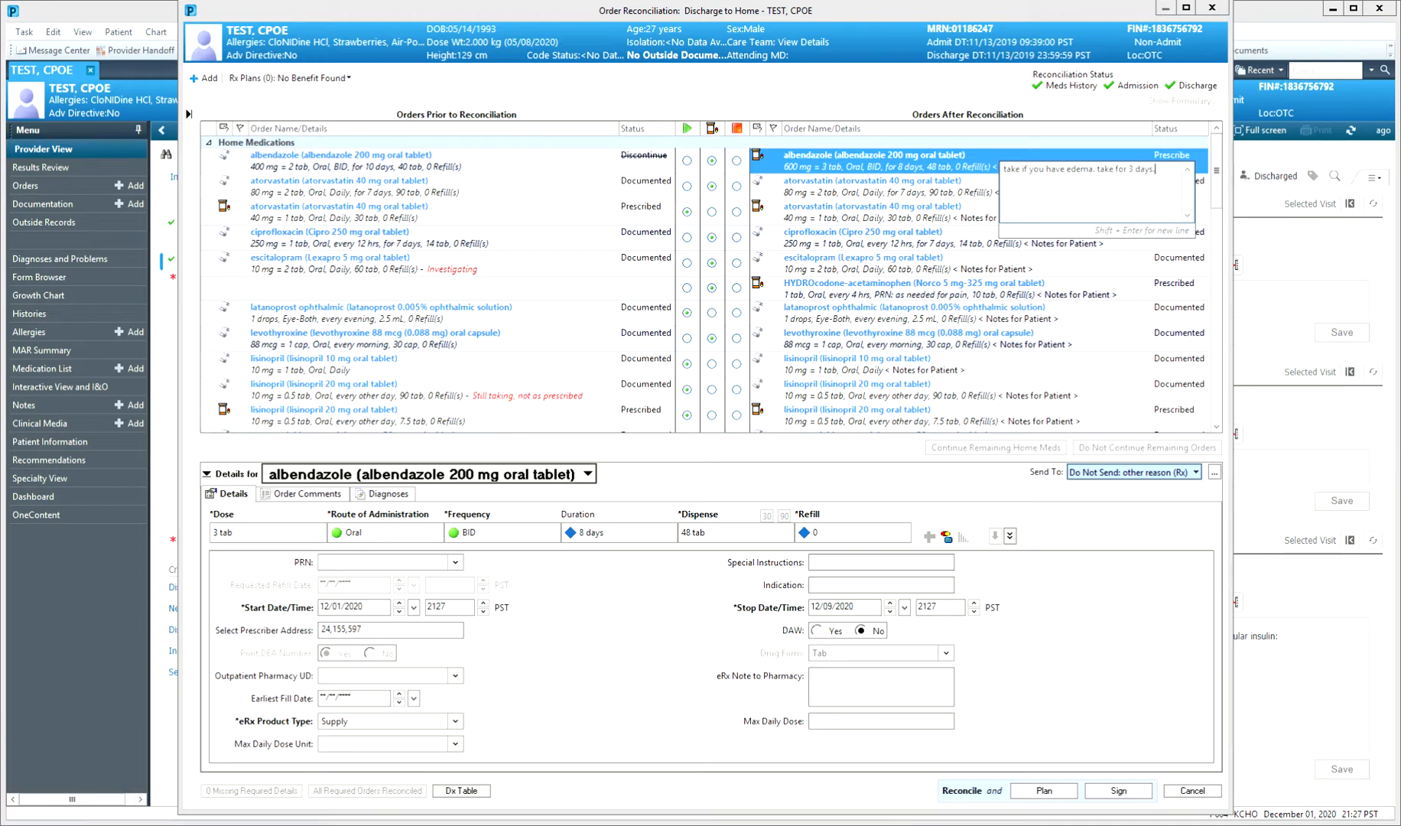
key(Return)
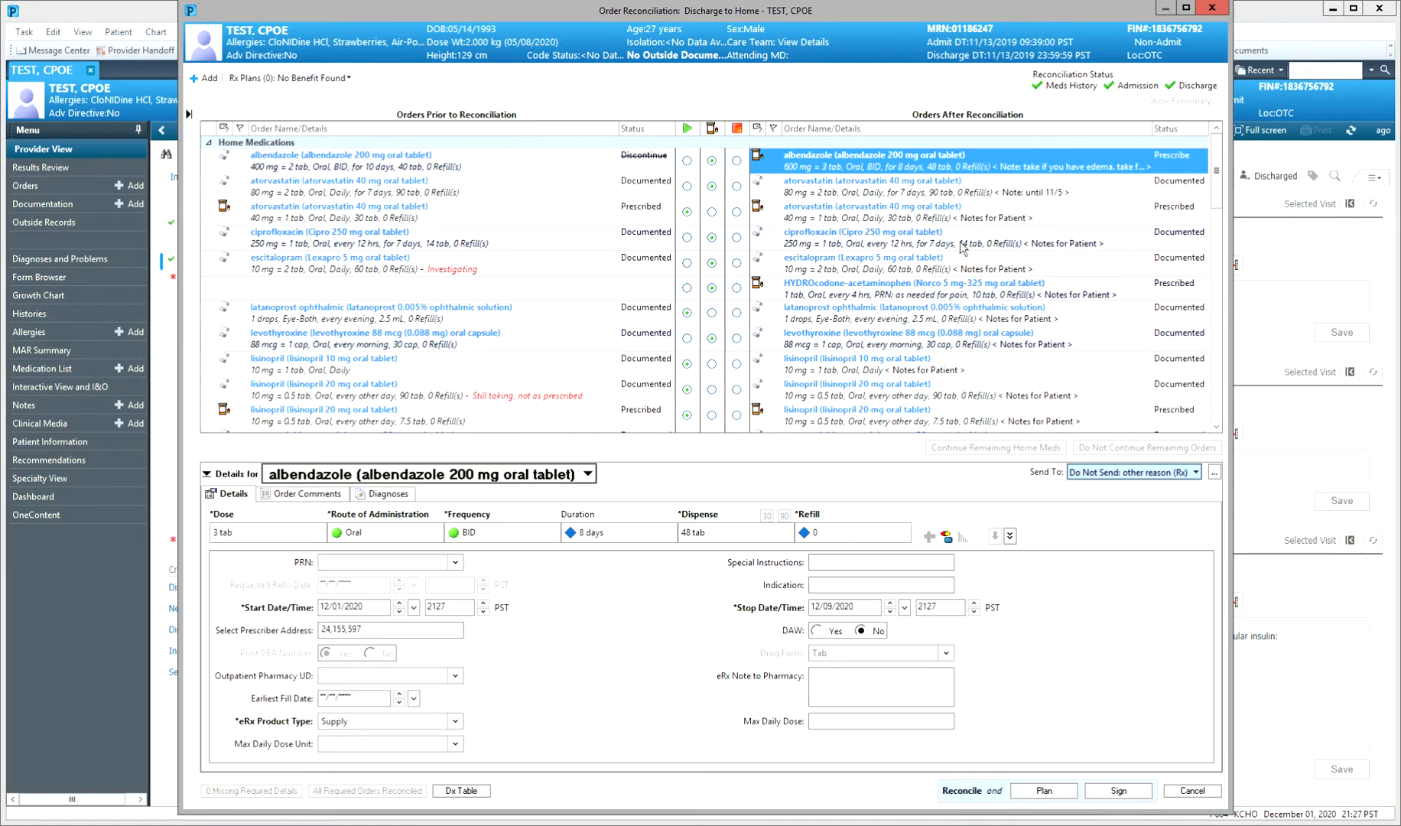
- Try the prescribe option for the inpatient fluticasone-vilanterol 100 mcg-25 mcg/inh order and set it to continue after discharge
scroll(533, 310, down, 5)
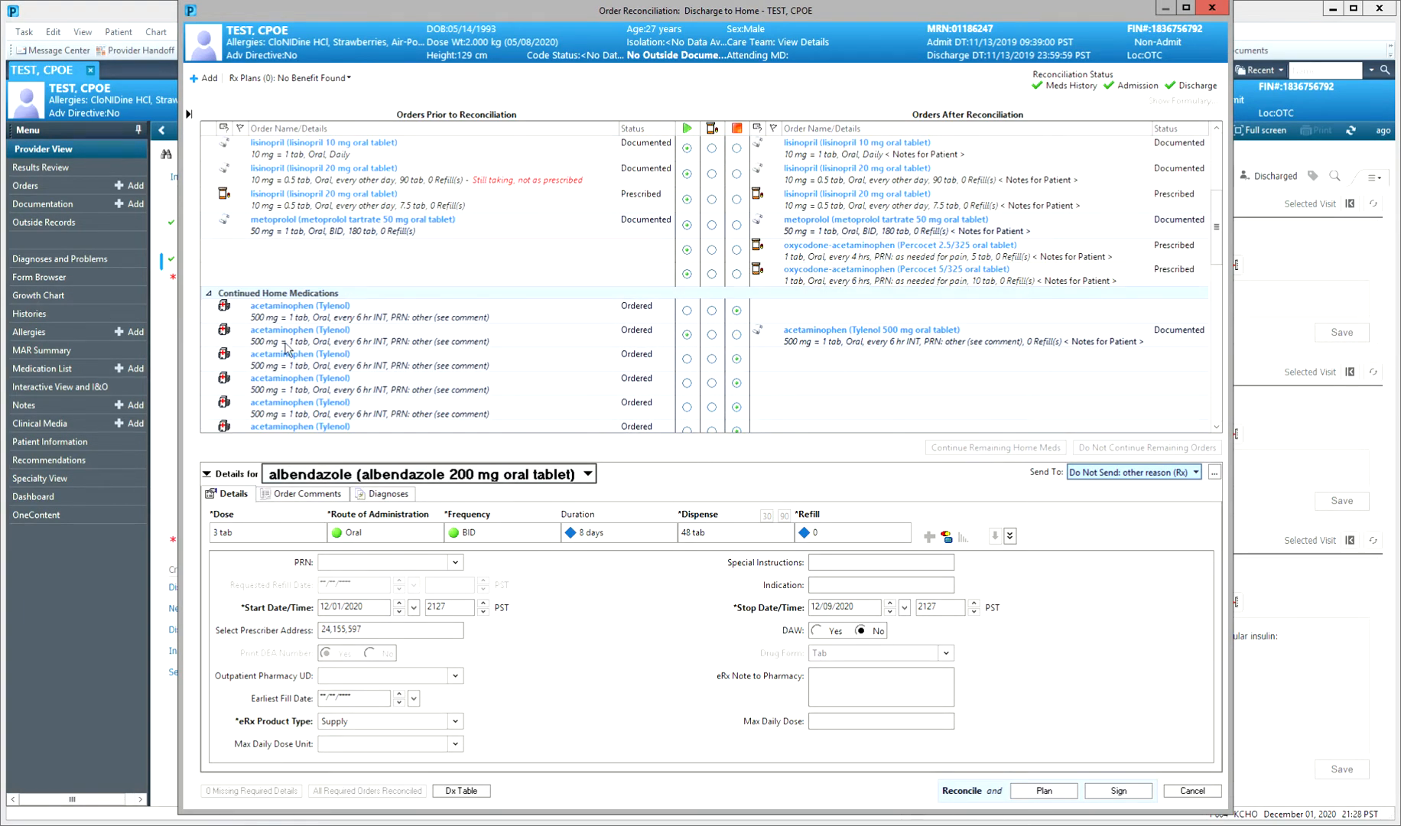
scroll(289, 348, down, 3)
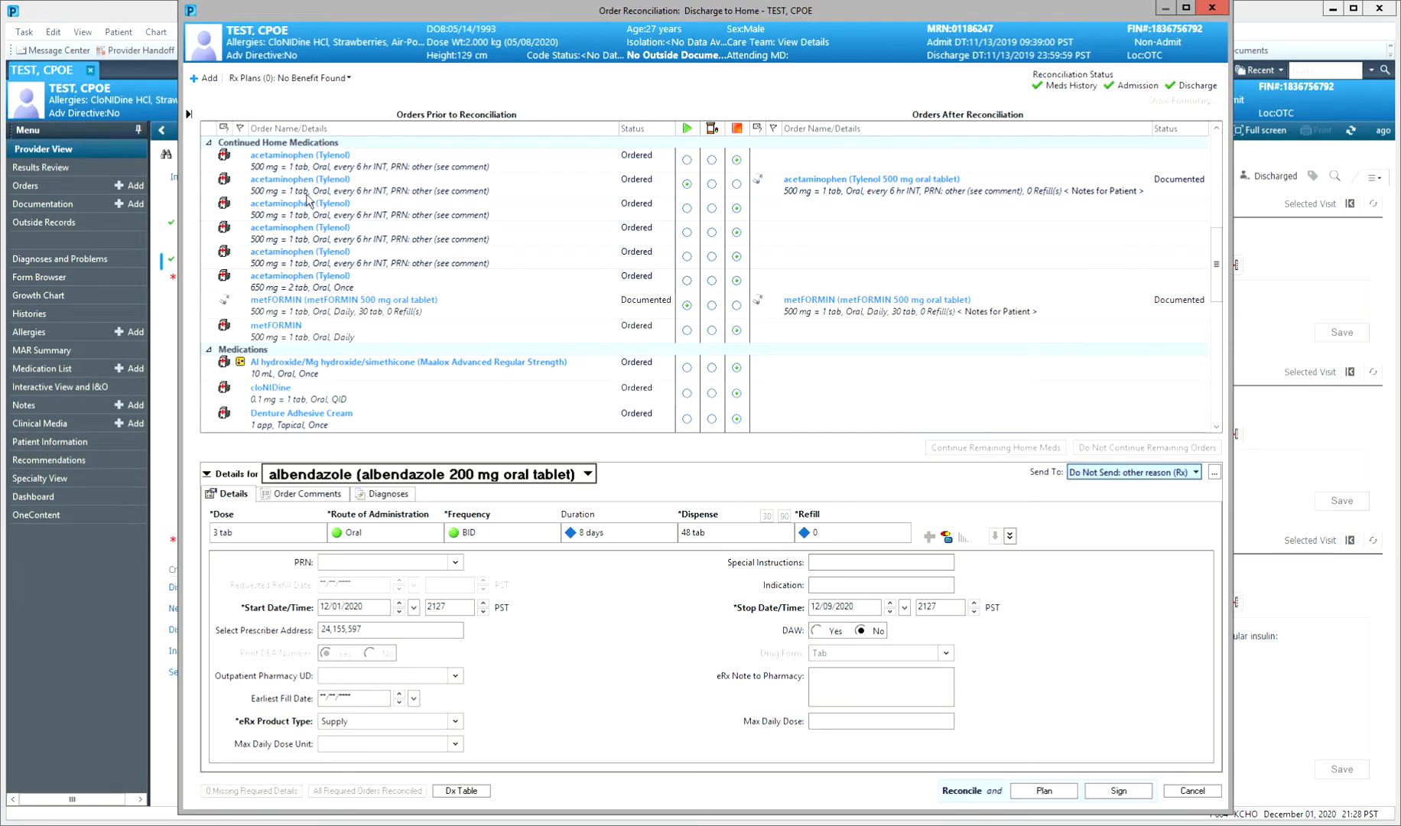
scroll(309, 203, up, 1)
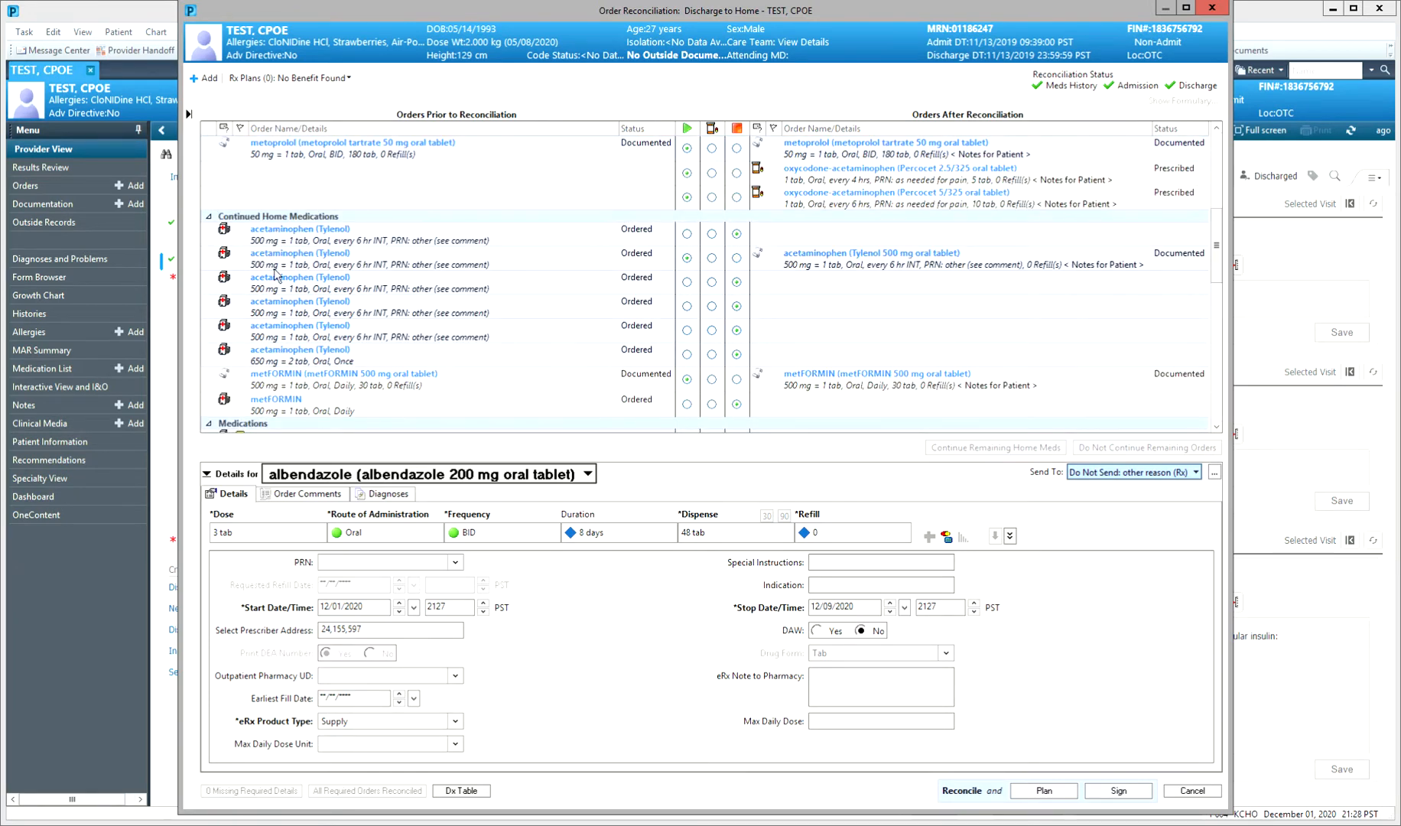
scroll(620, 302, down, 4)
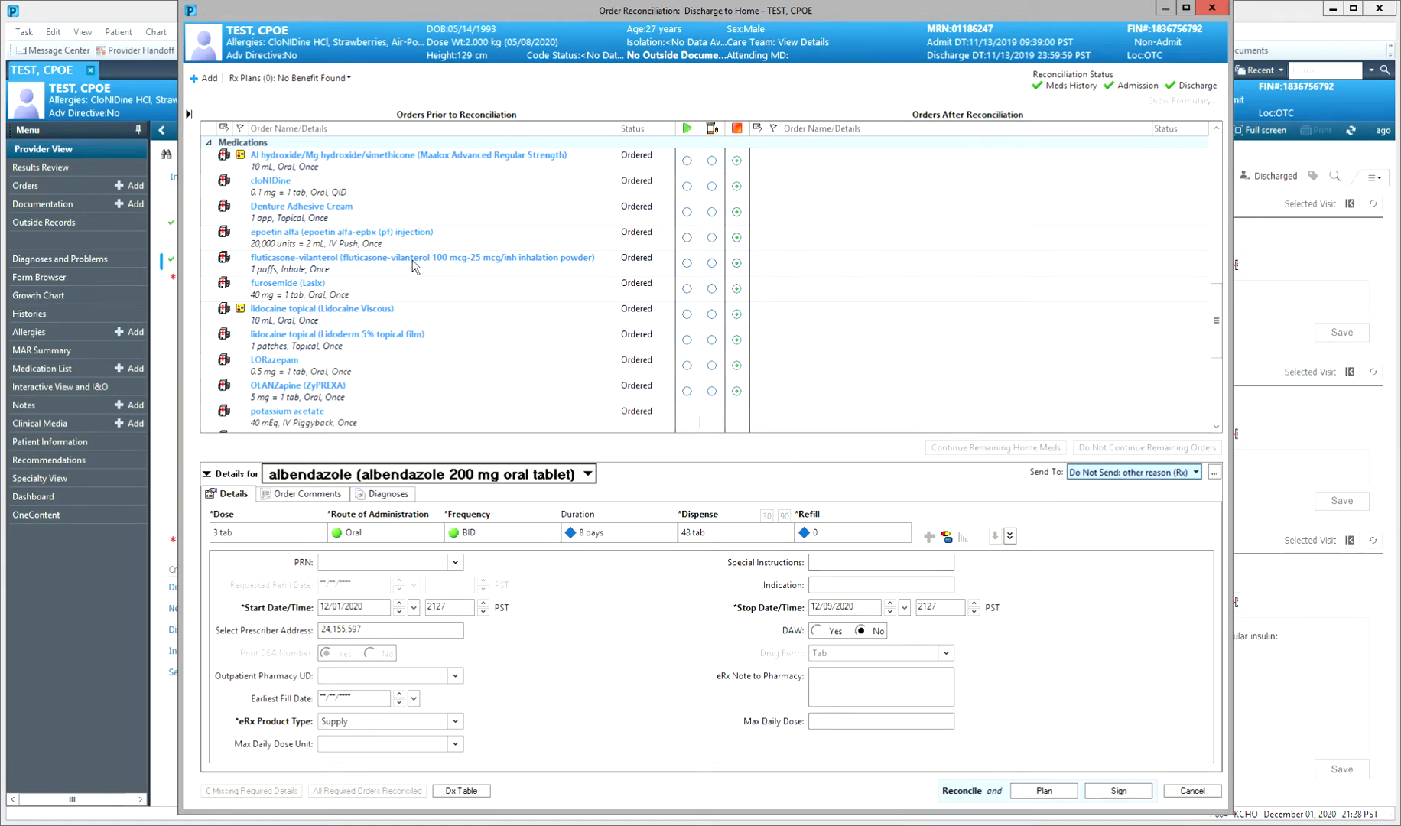
click(686, 263)
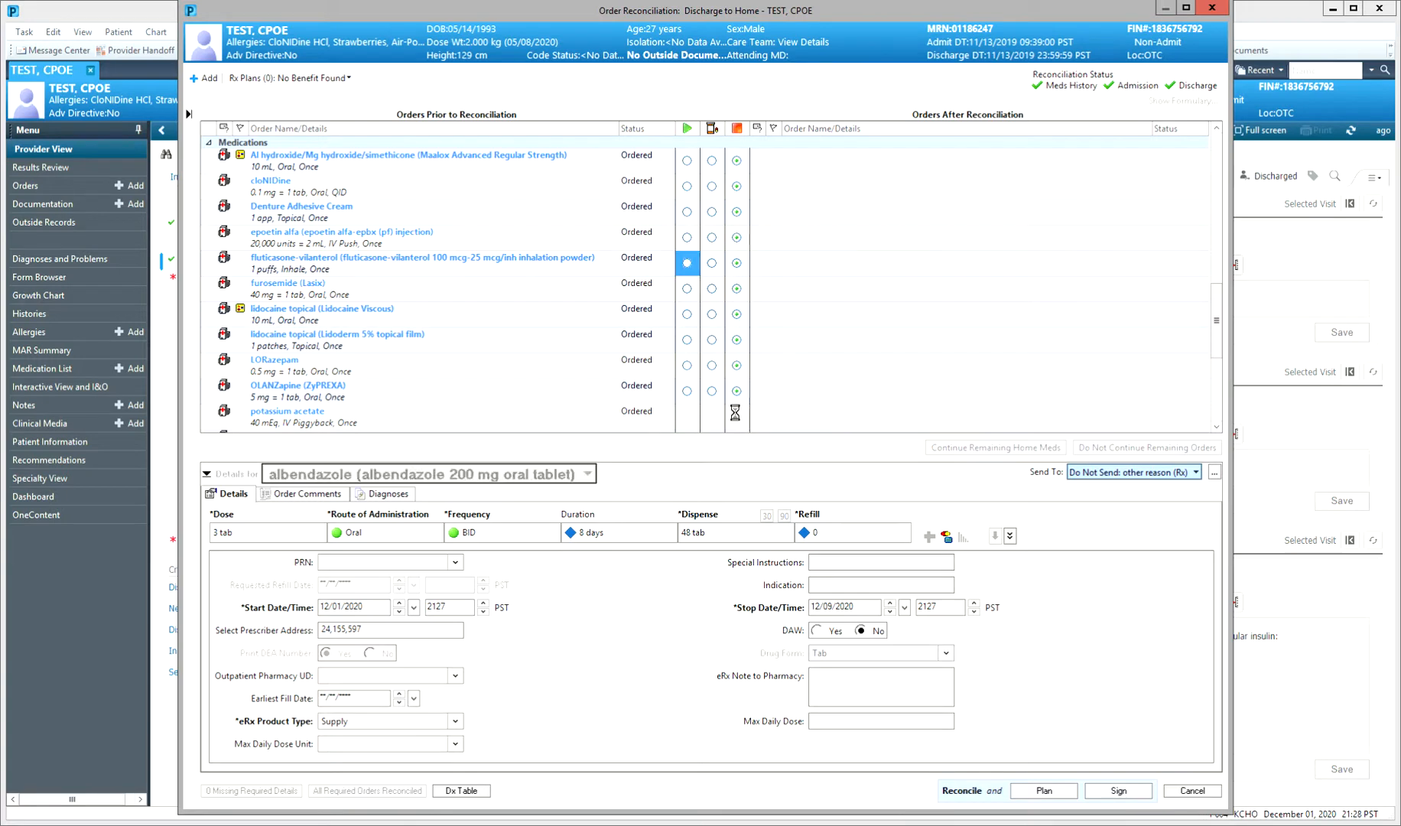
click(714, 258)
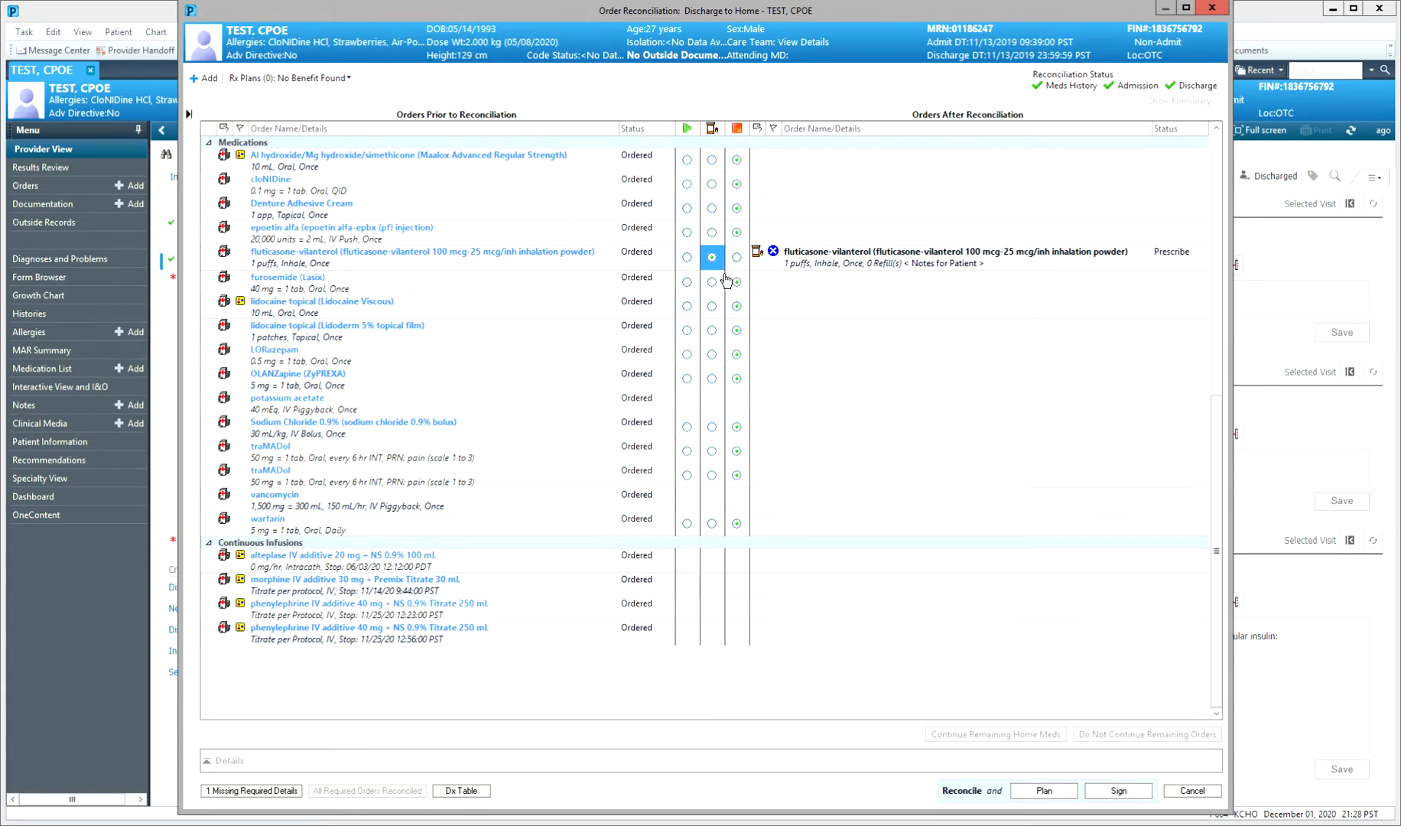
click(692, 260)
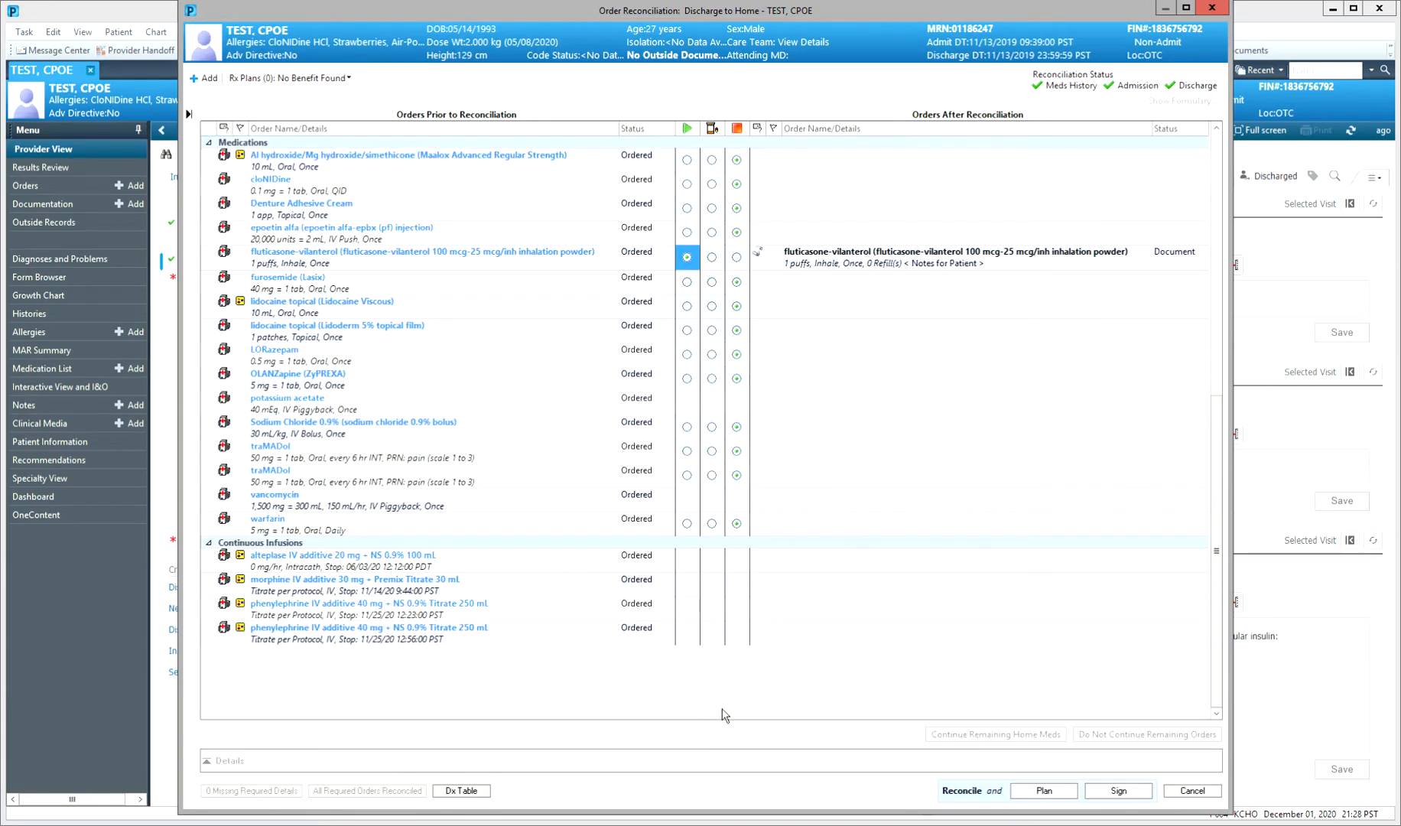
- Look through the Hospice prescription favorites without adding an order, and sign the discharge medication reconciliation
click(208, 81)
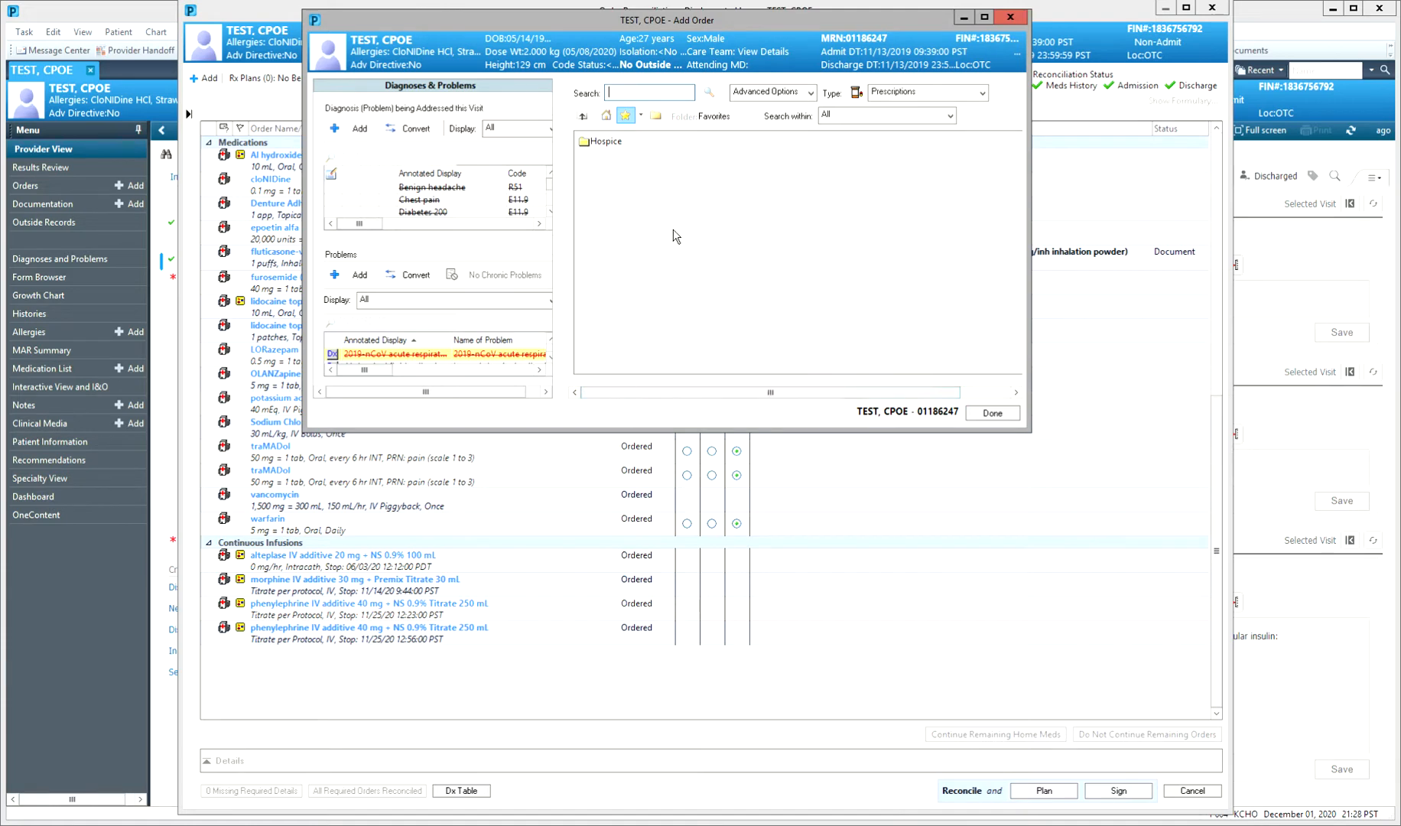
double_click(615, 144)
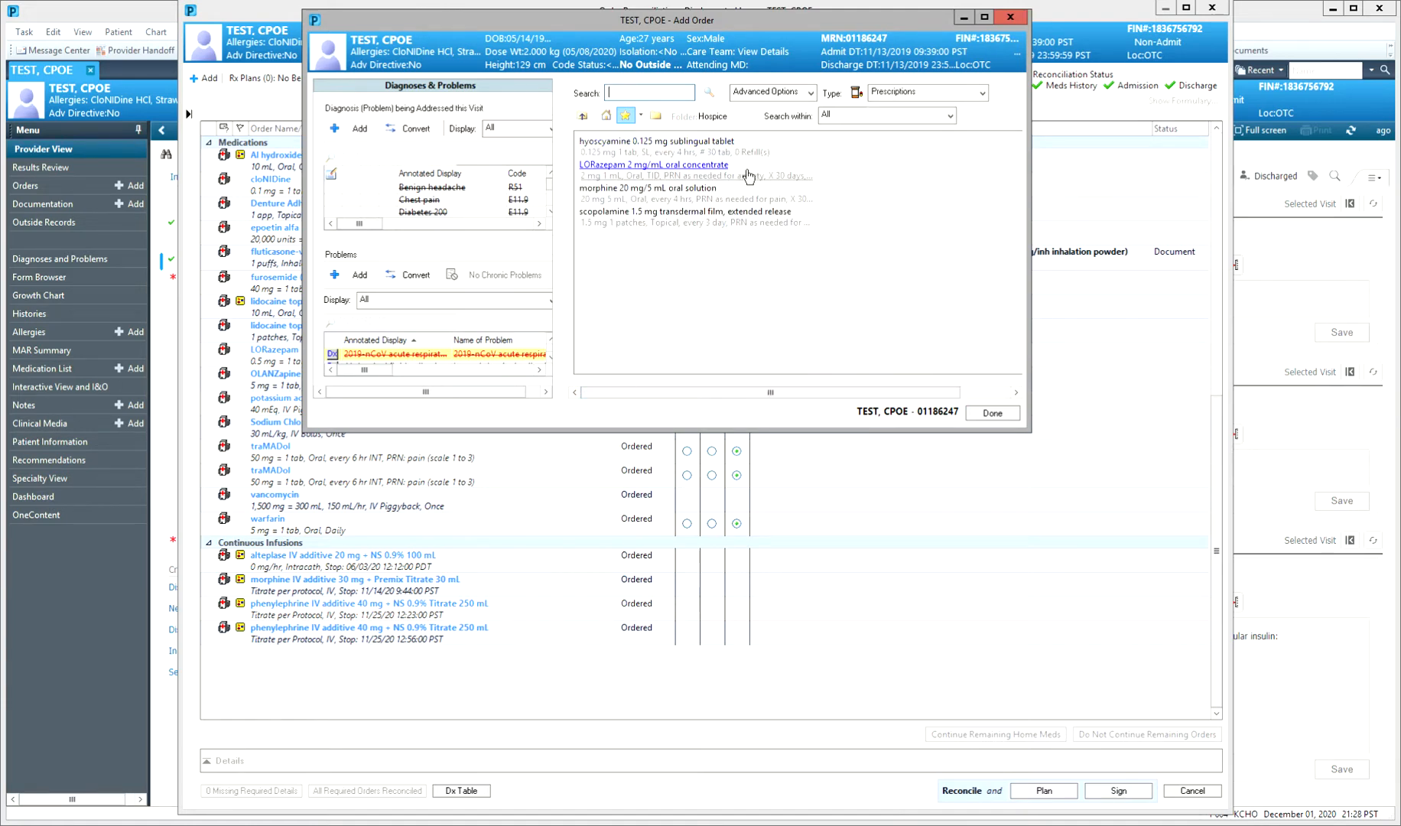
click(1008, 416)
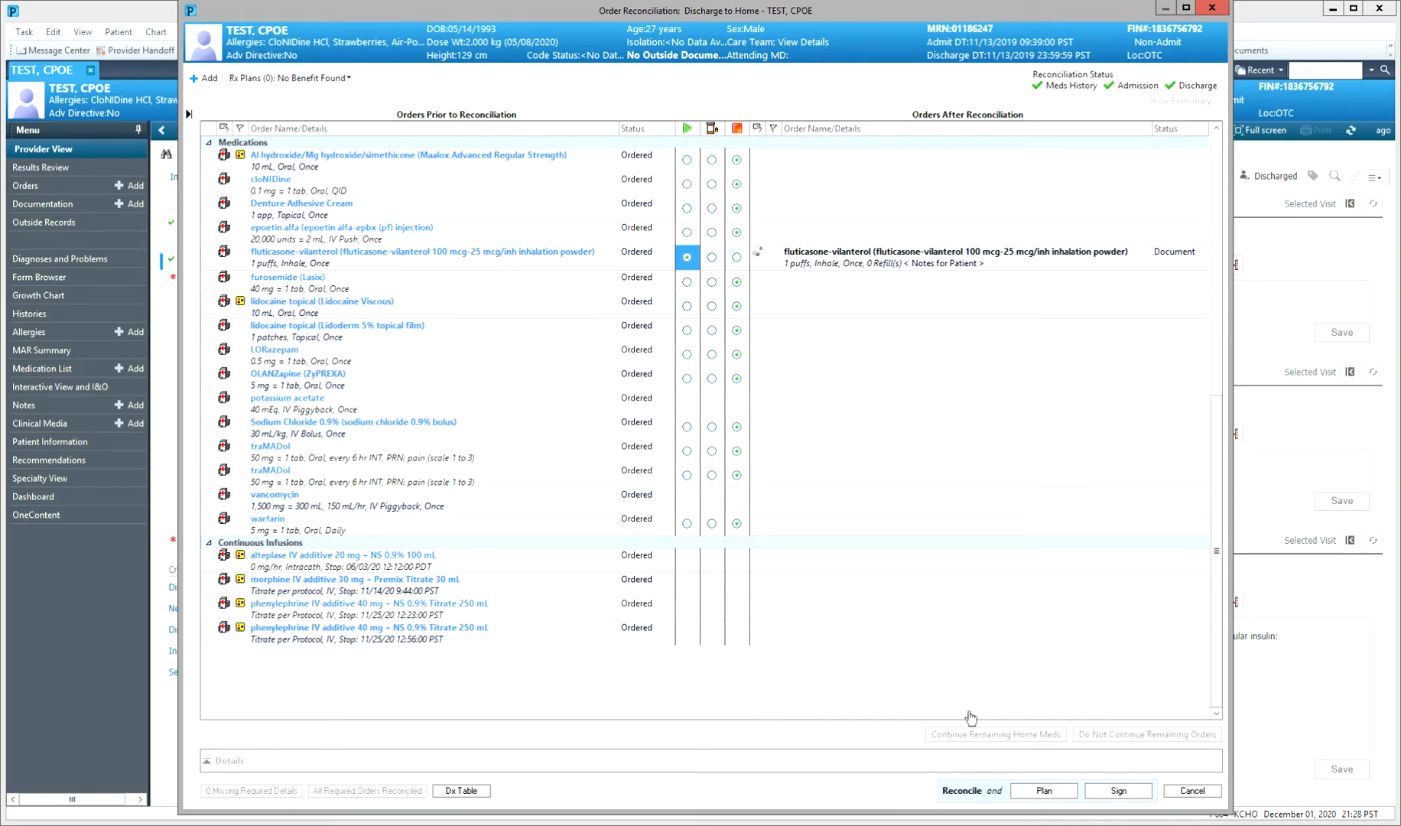
click(1123, 793)
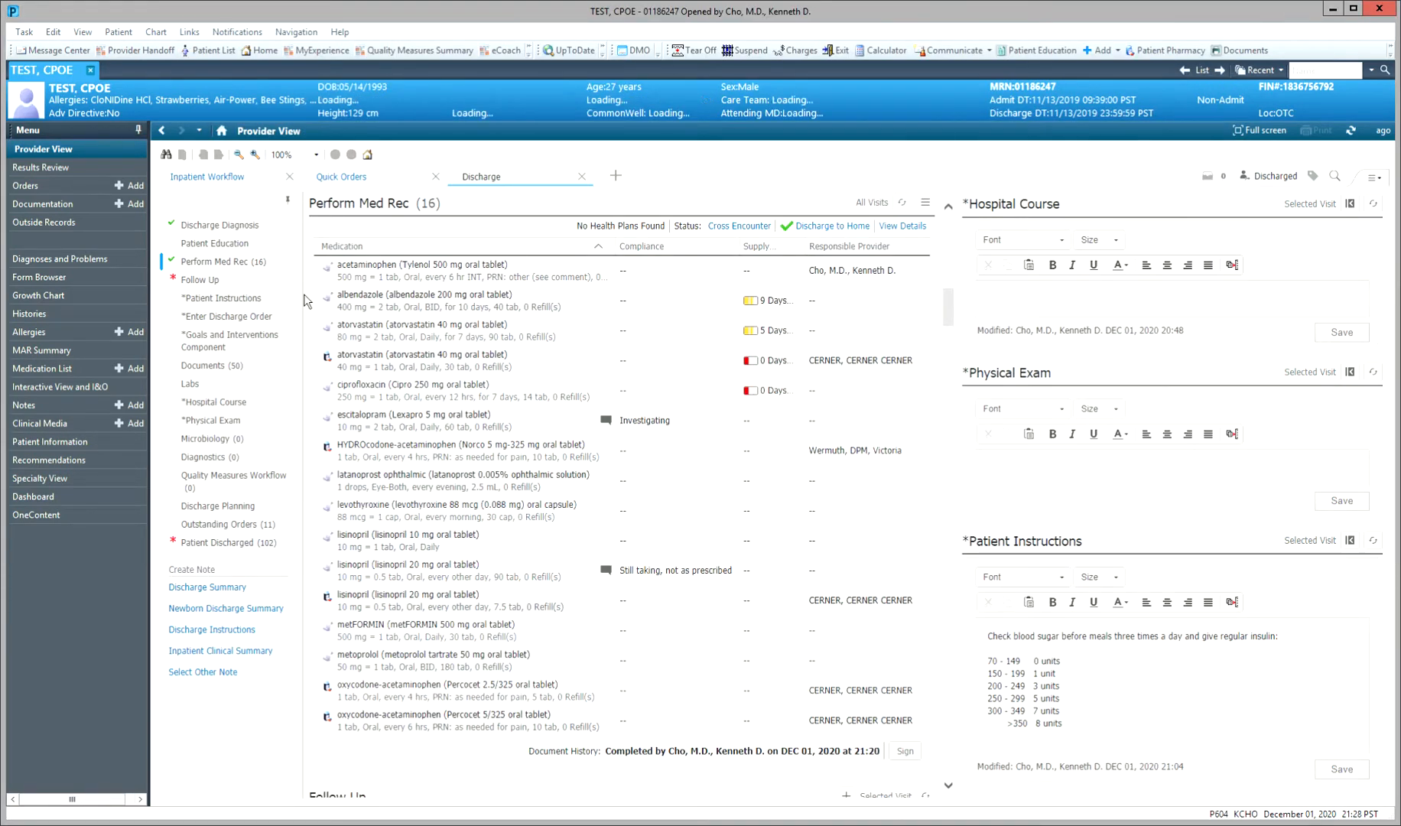
- Add the saved primary care template to the patient's follow-ups, plus a second follow-up with a provider found by surname
click(200, 283)
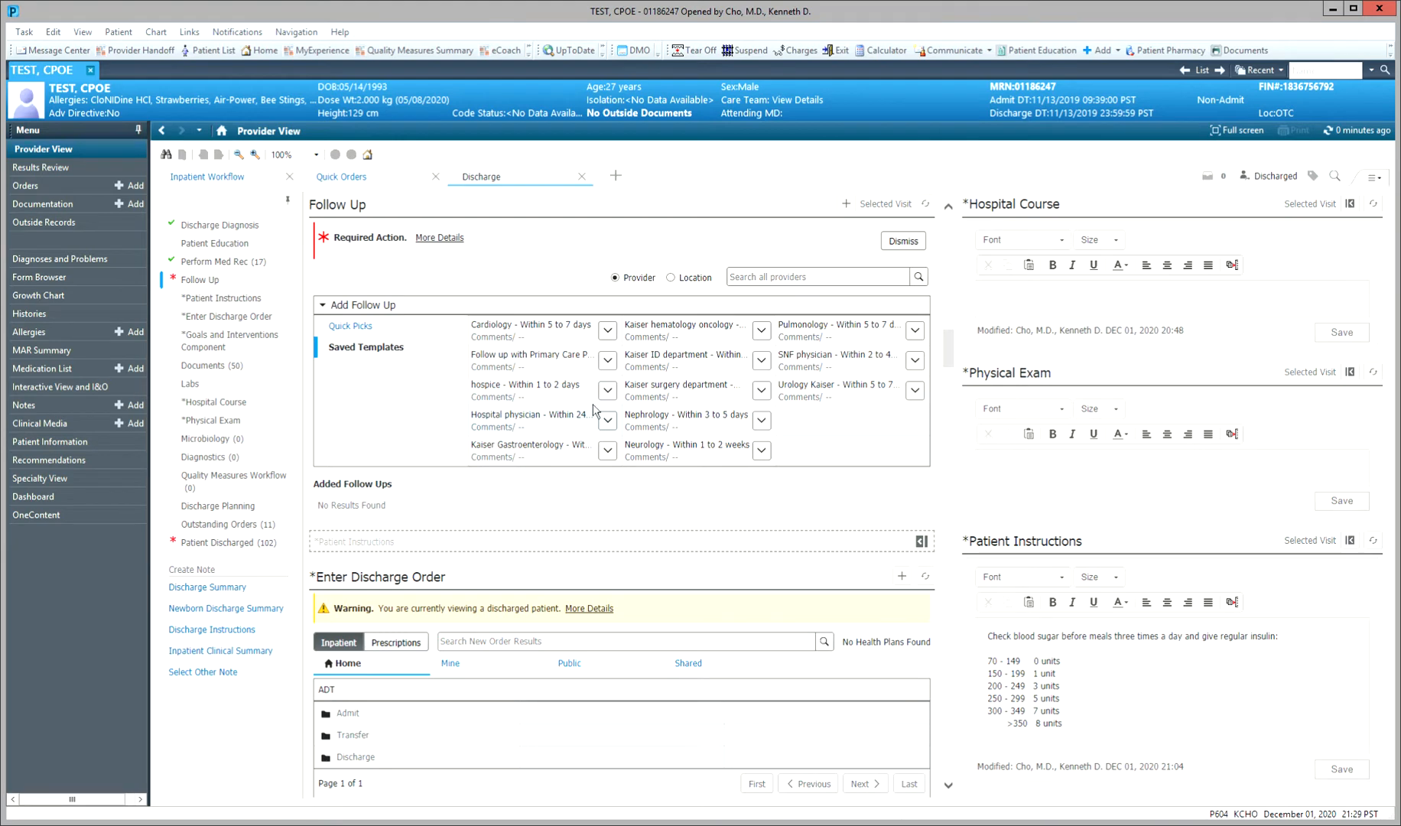
click(526, 361)
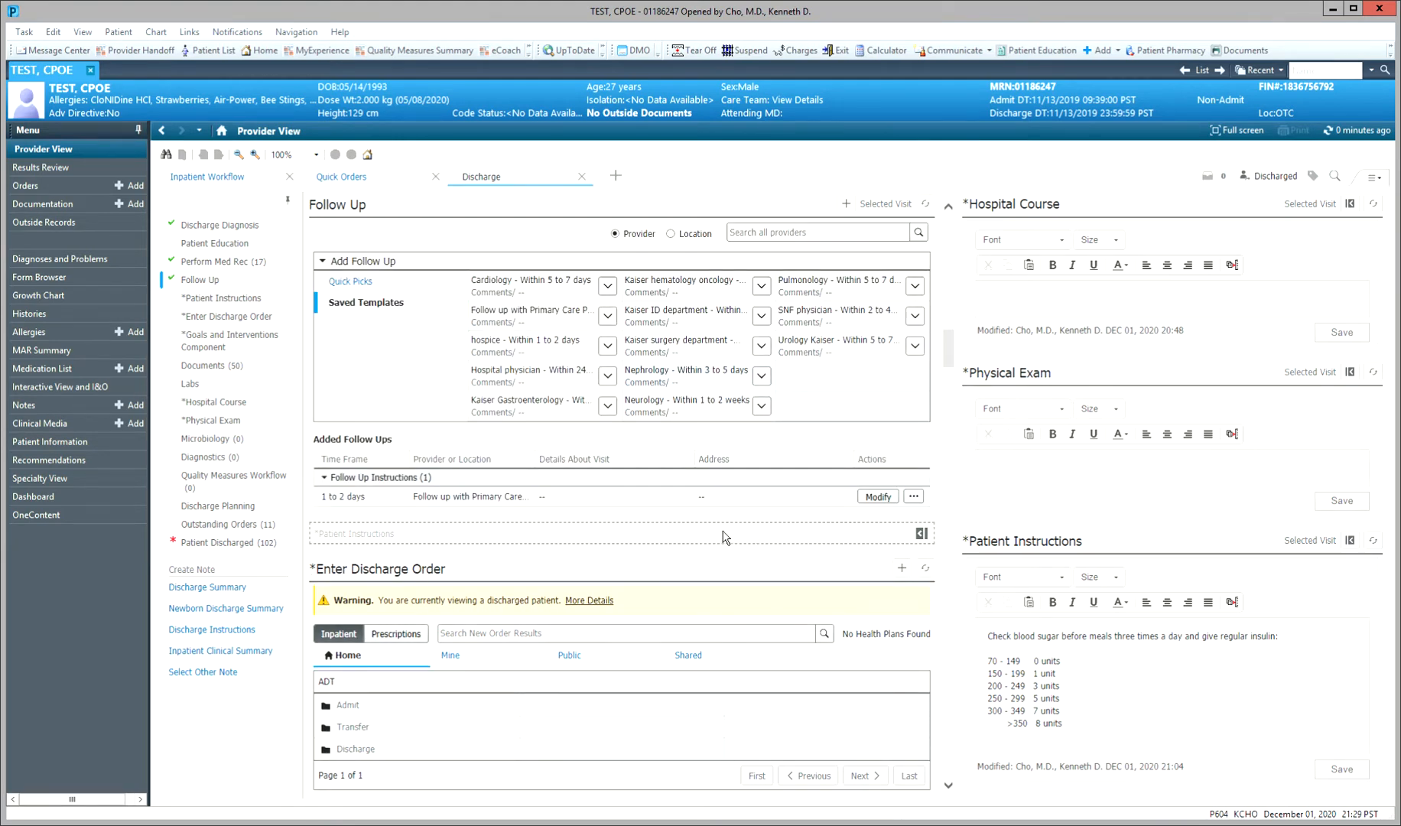
click(756, 233)
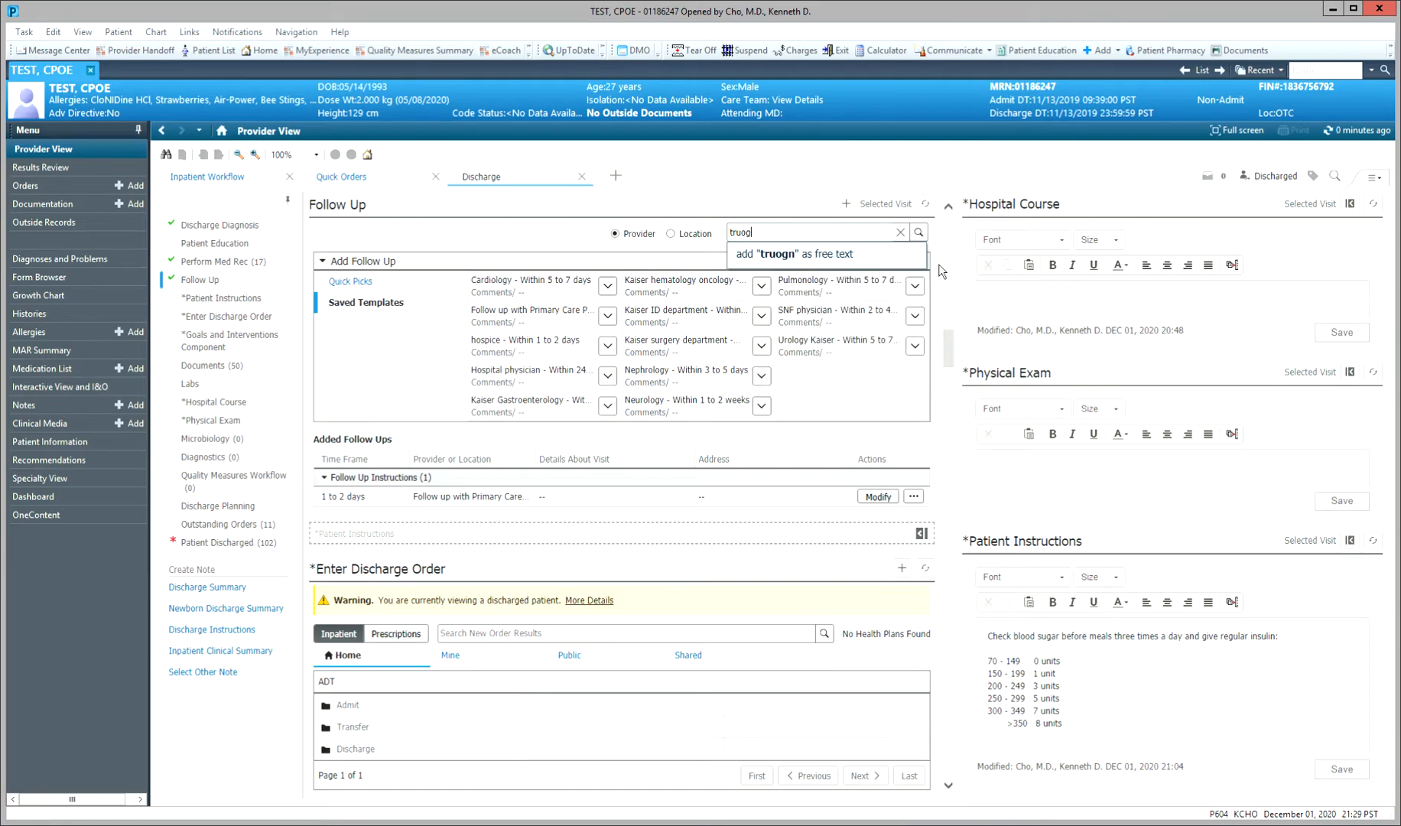
key(BackSpace)
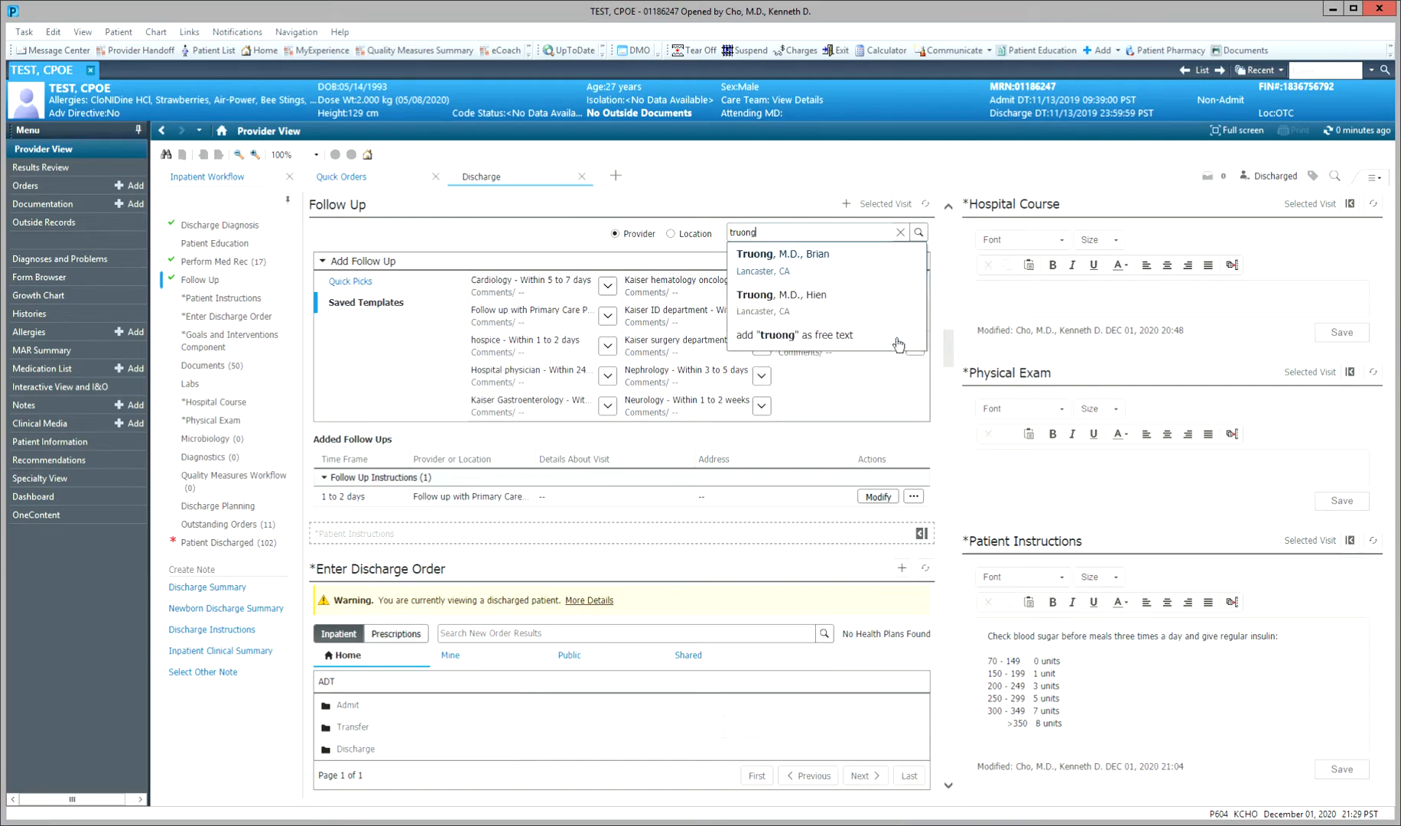
click(811, 305)
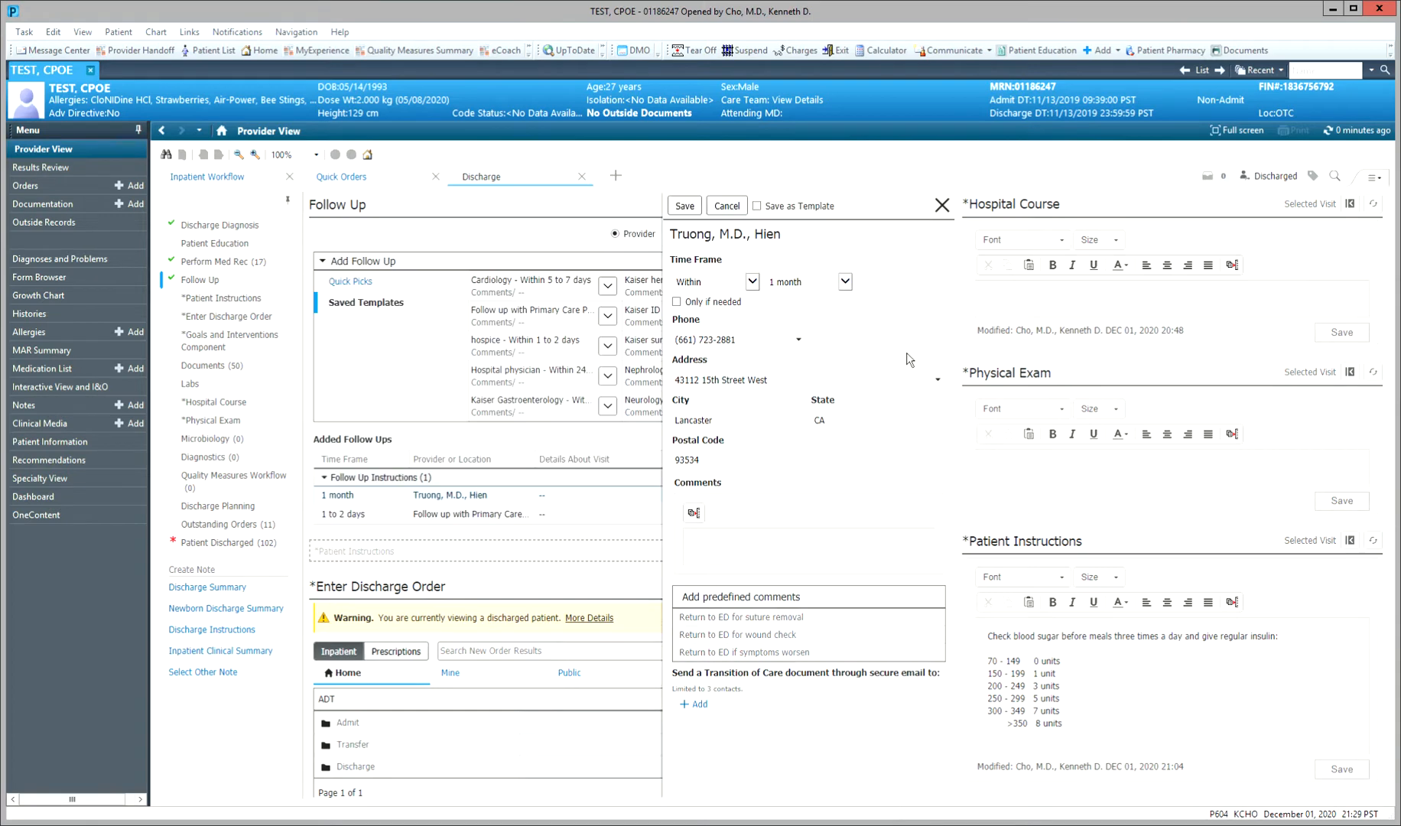
- Set the named provider's follow-up time frame to within 5 to 7 days and save it
click(846, 282)
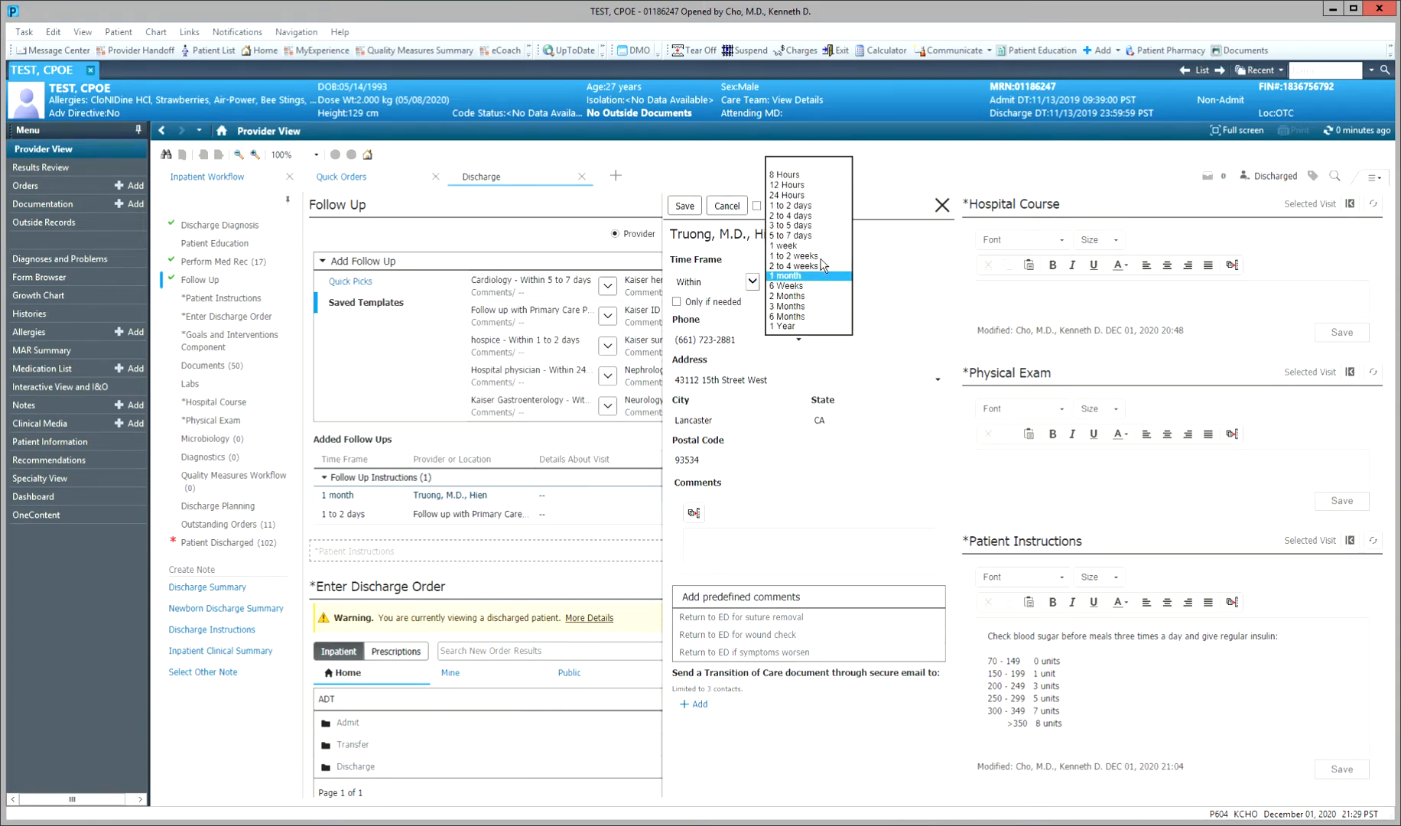
click(803, 234)
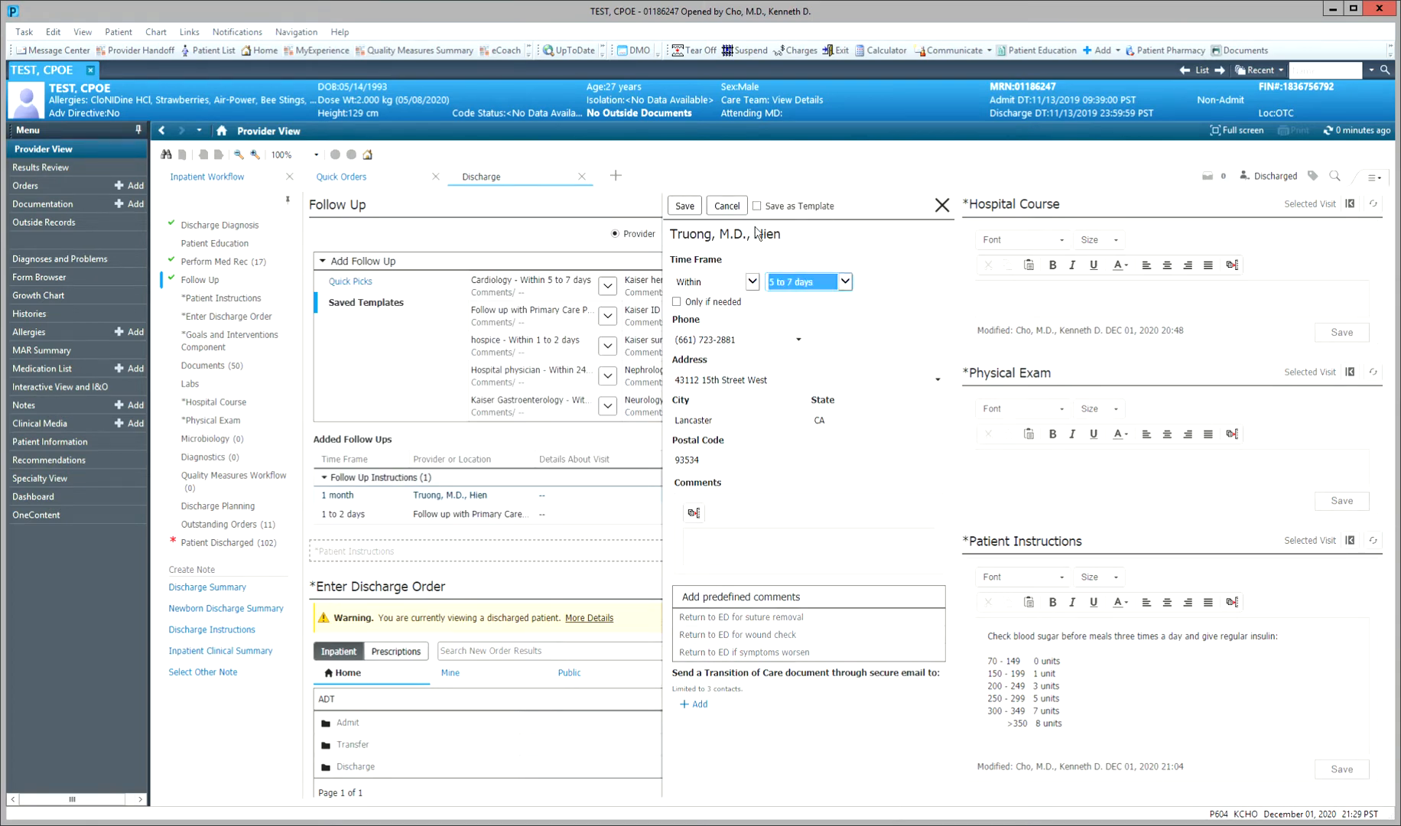
click(685, 207)
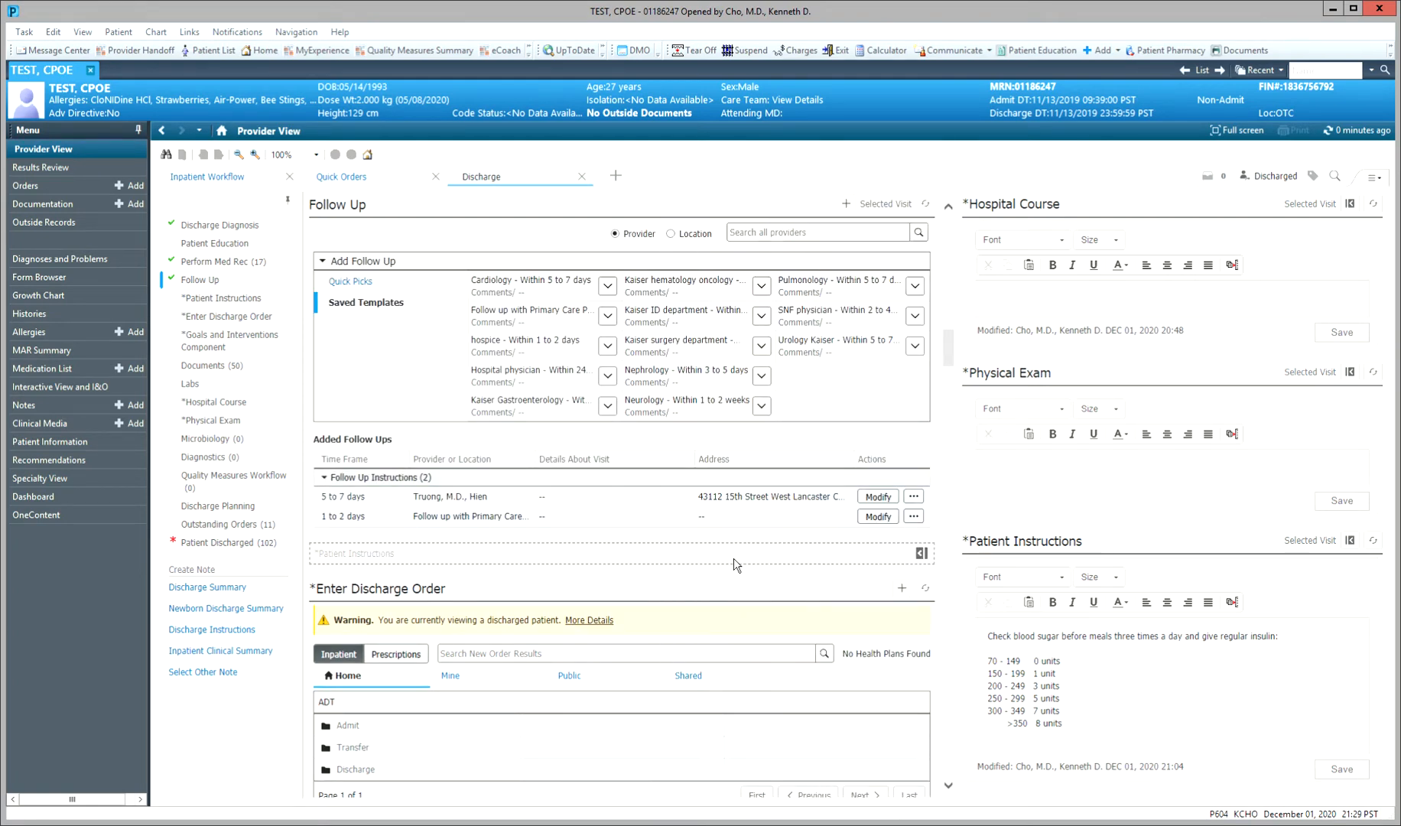
- Search the follow-up providers for "hematology" and add the term as a free-text follow-up
click(831, 243)
click(924, 240)
click(845, 238)
text(hematology)
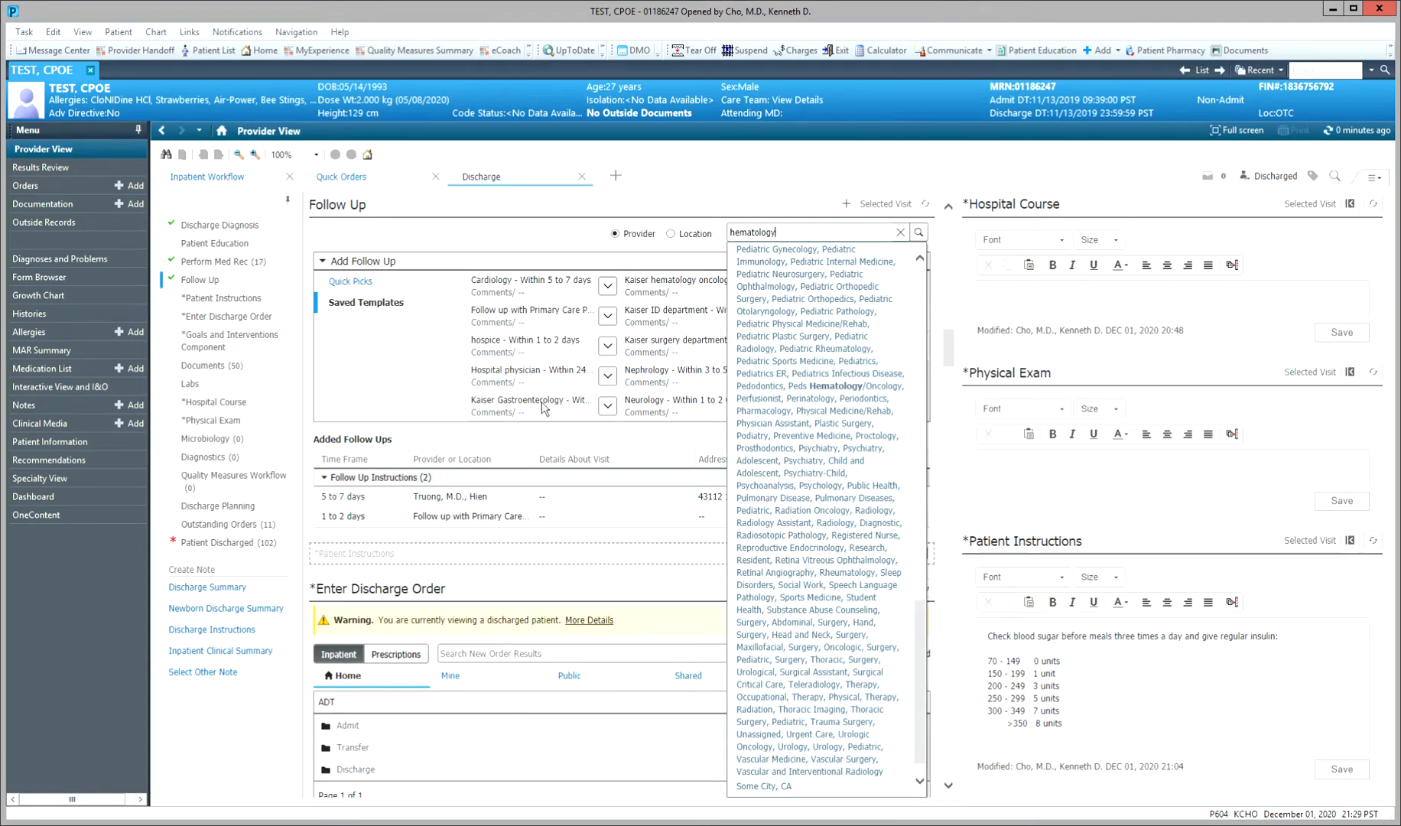
scroll(930, 666, down, 1)
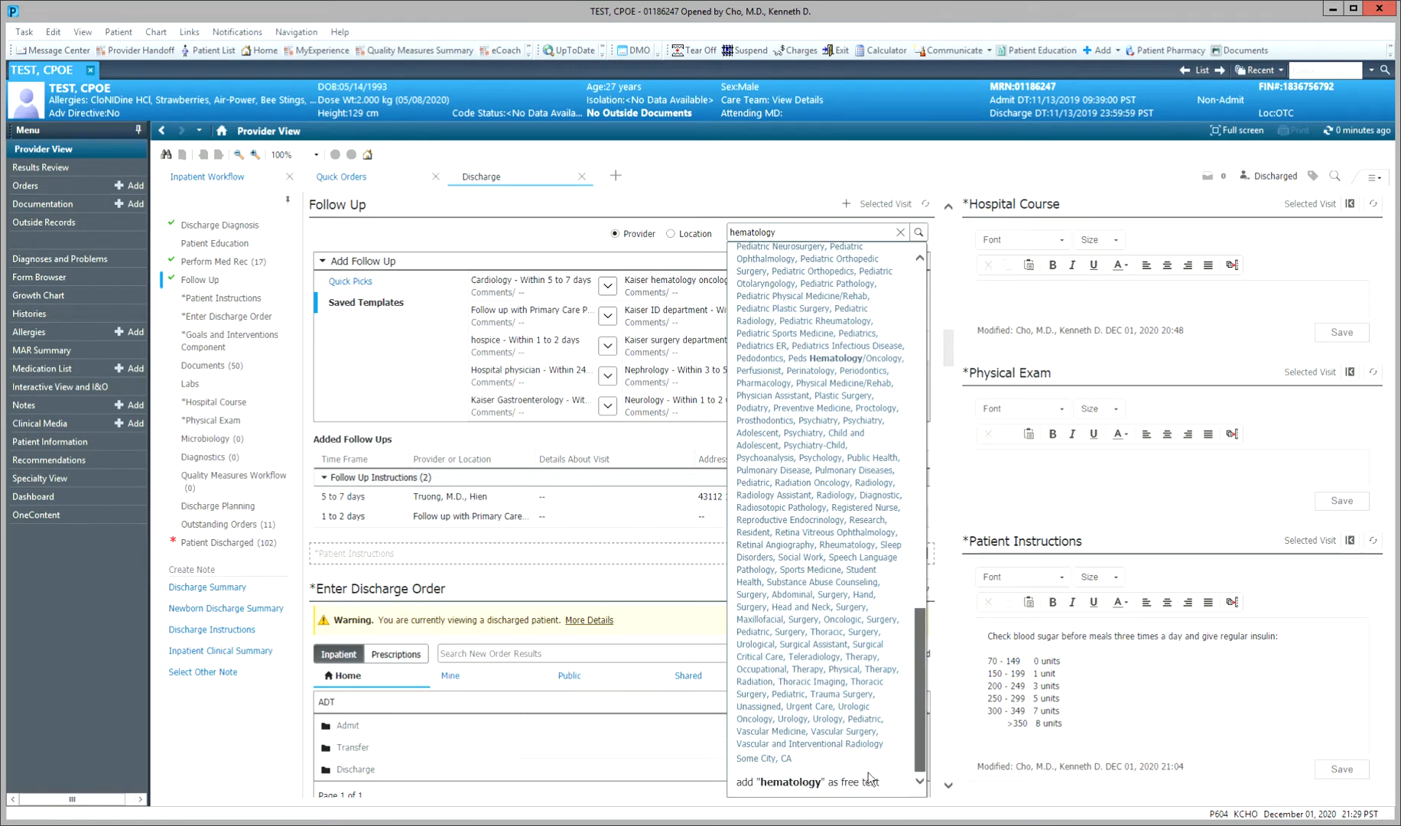
click(817, 791)
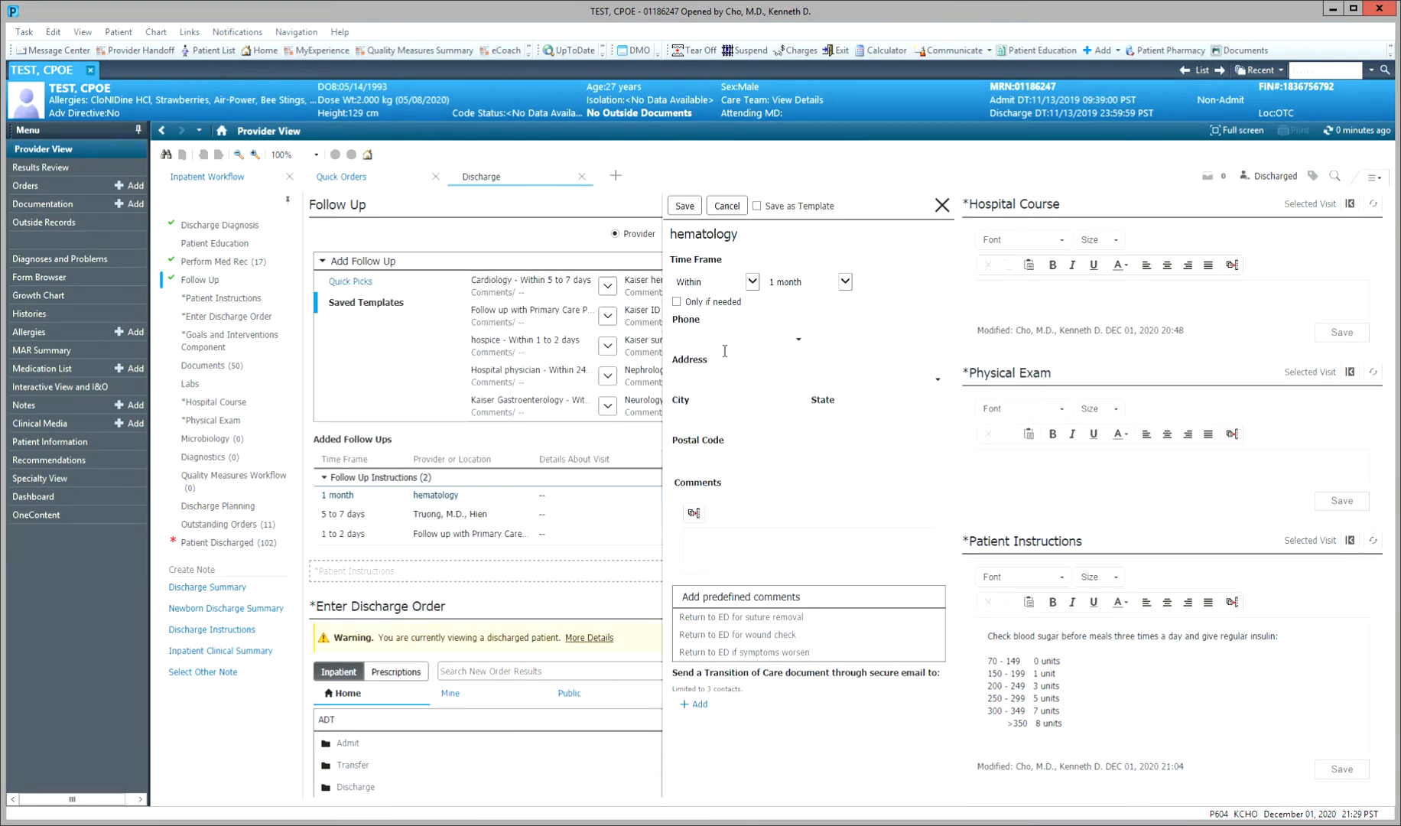
- Set the hematology follow-up's time frame to within 2 to 4 weeks and save it
click(848, 287)
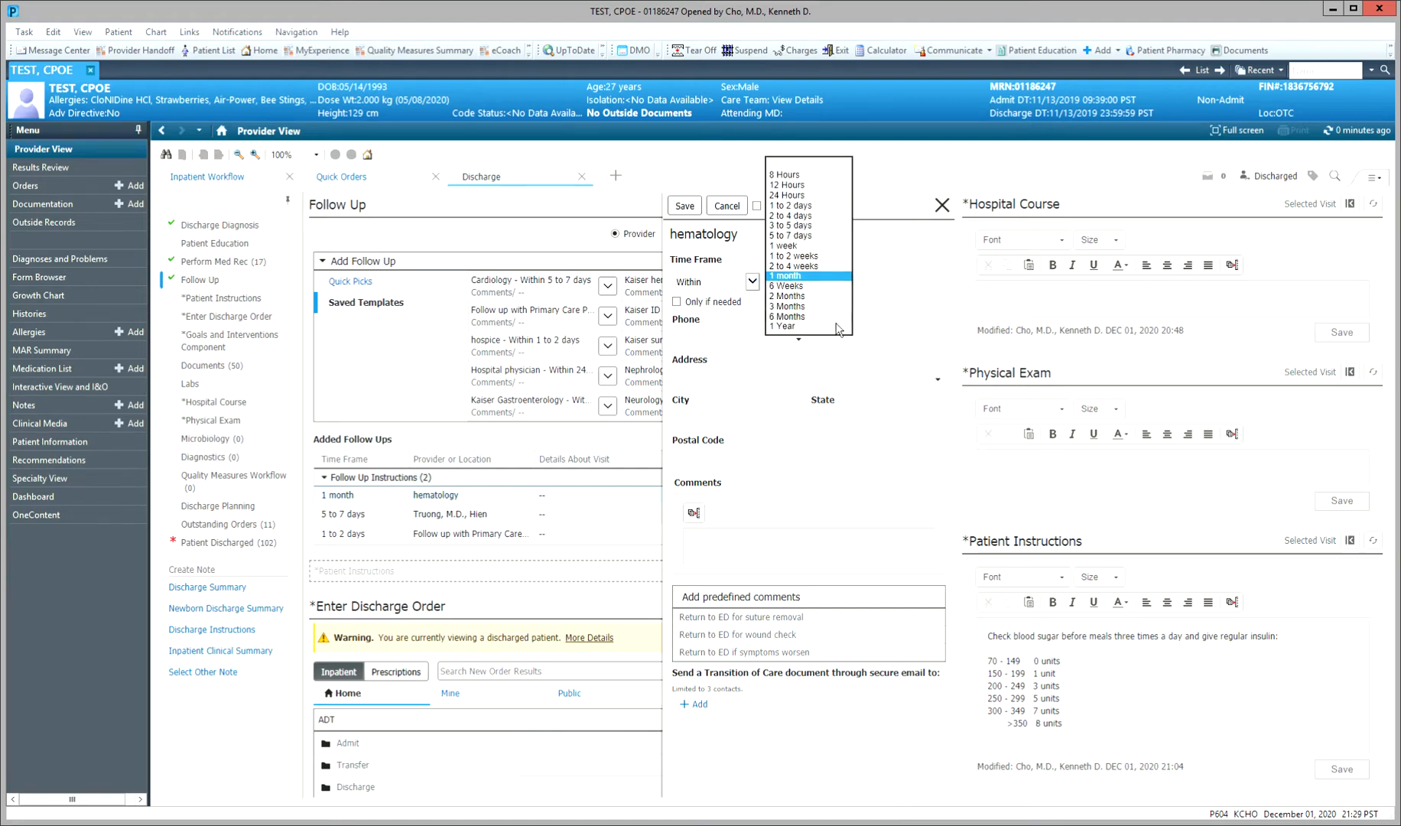
click(793, 273)
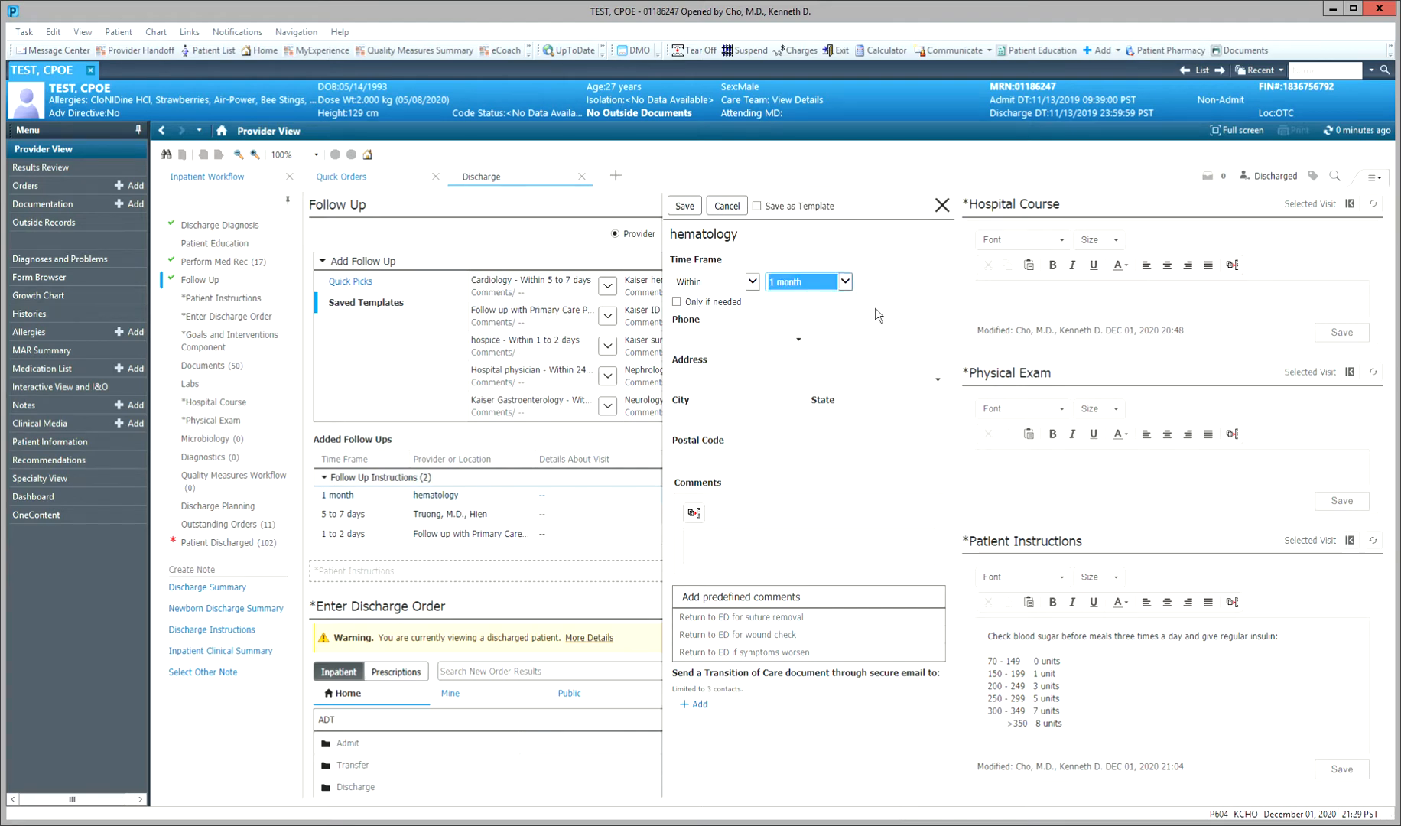
click(685, 205)
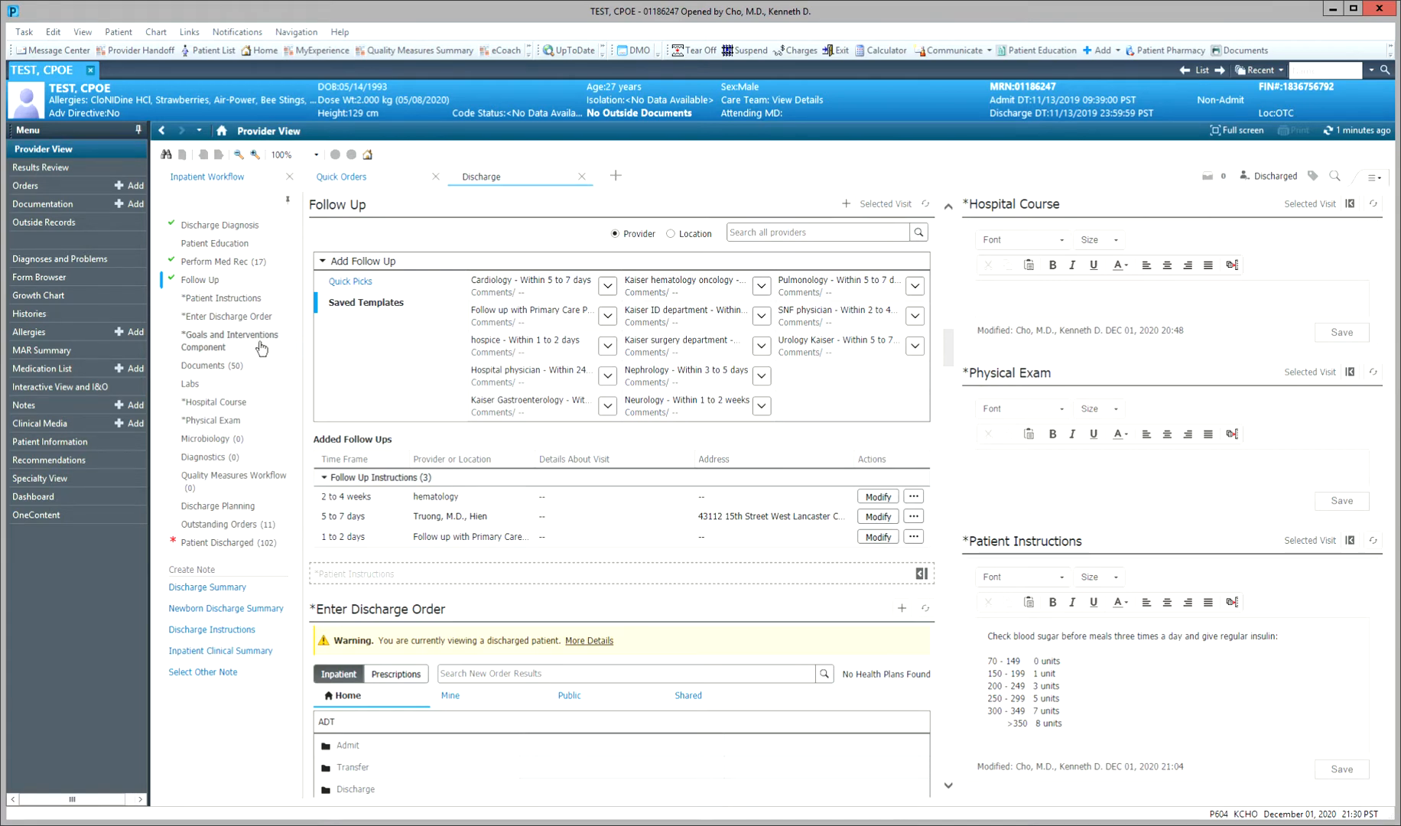
- Add the Discharge Orders Phased plan from the ADT Discharge folder and sign it to open its component orders
click(233, 319)
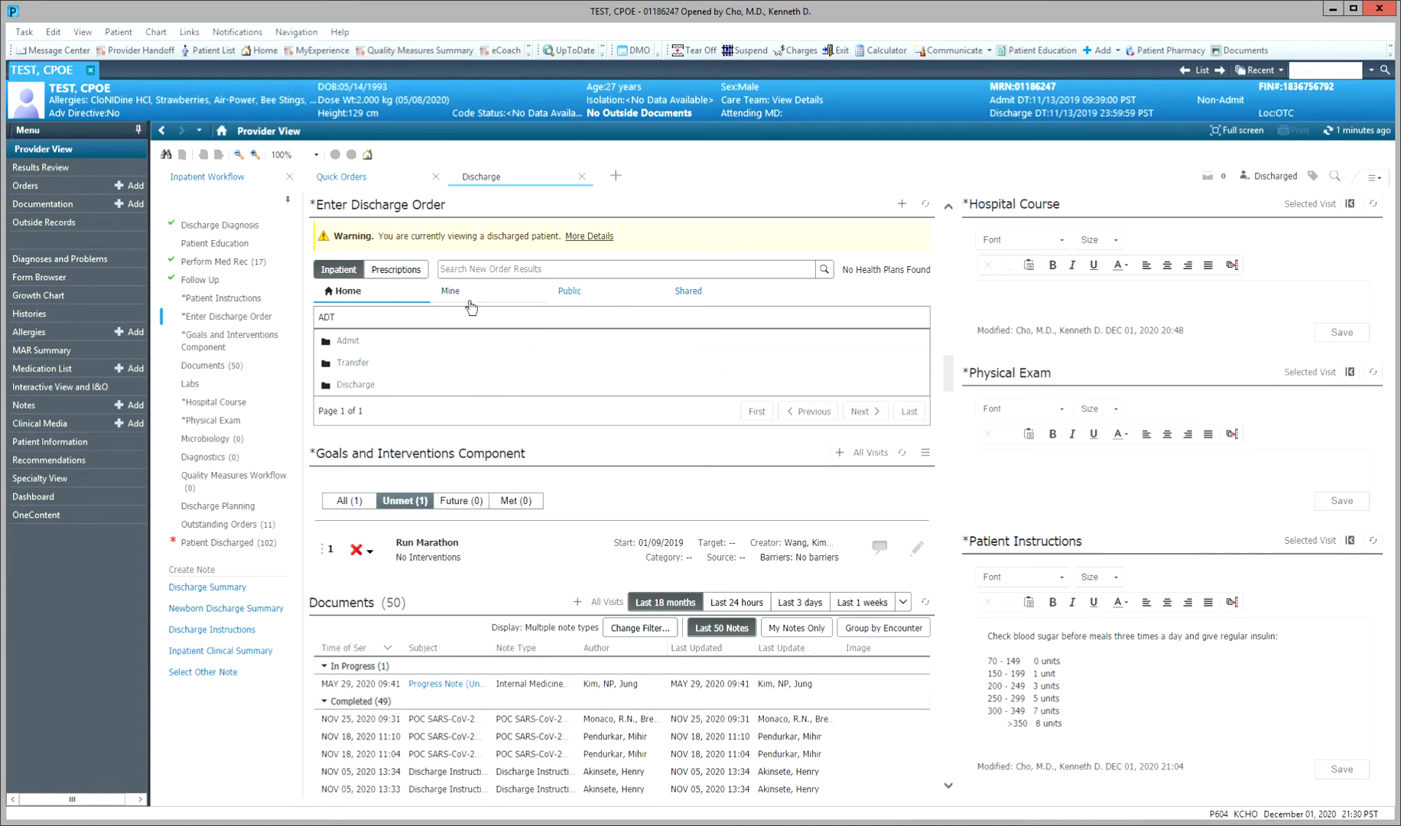
click(533, 301)
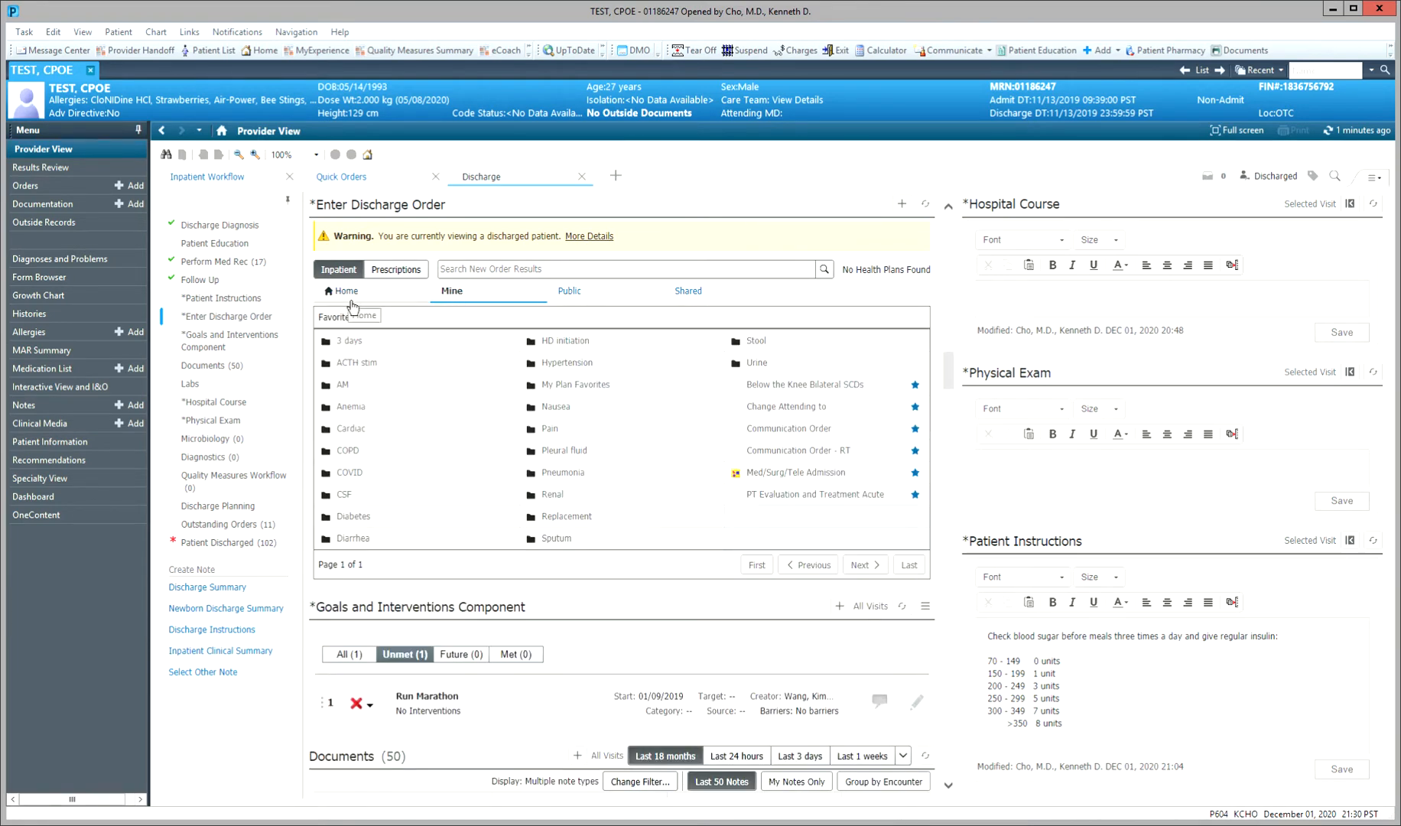
click(350, 294)
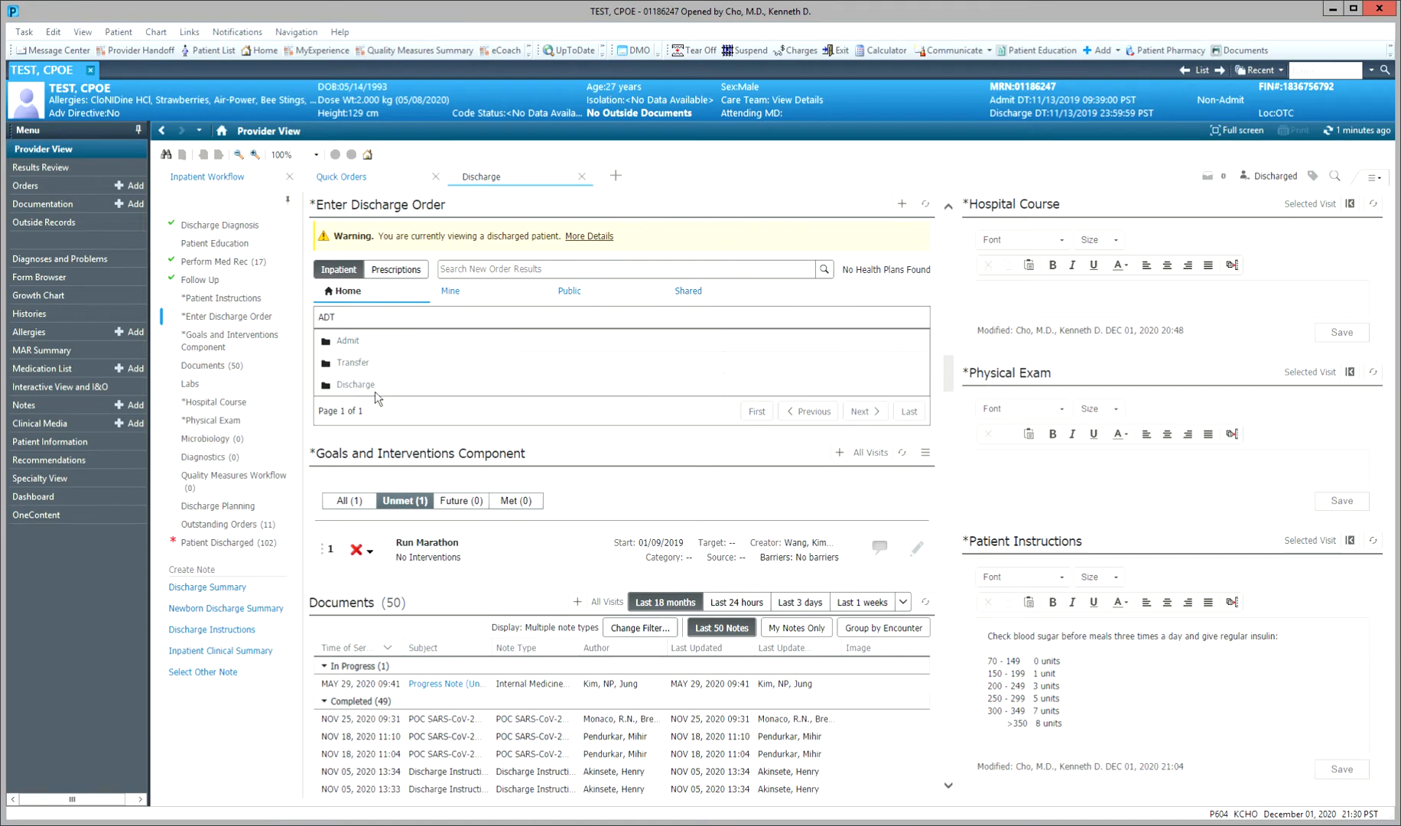
click(359, 387)
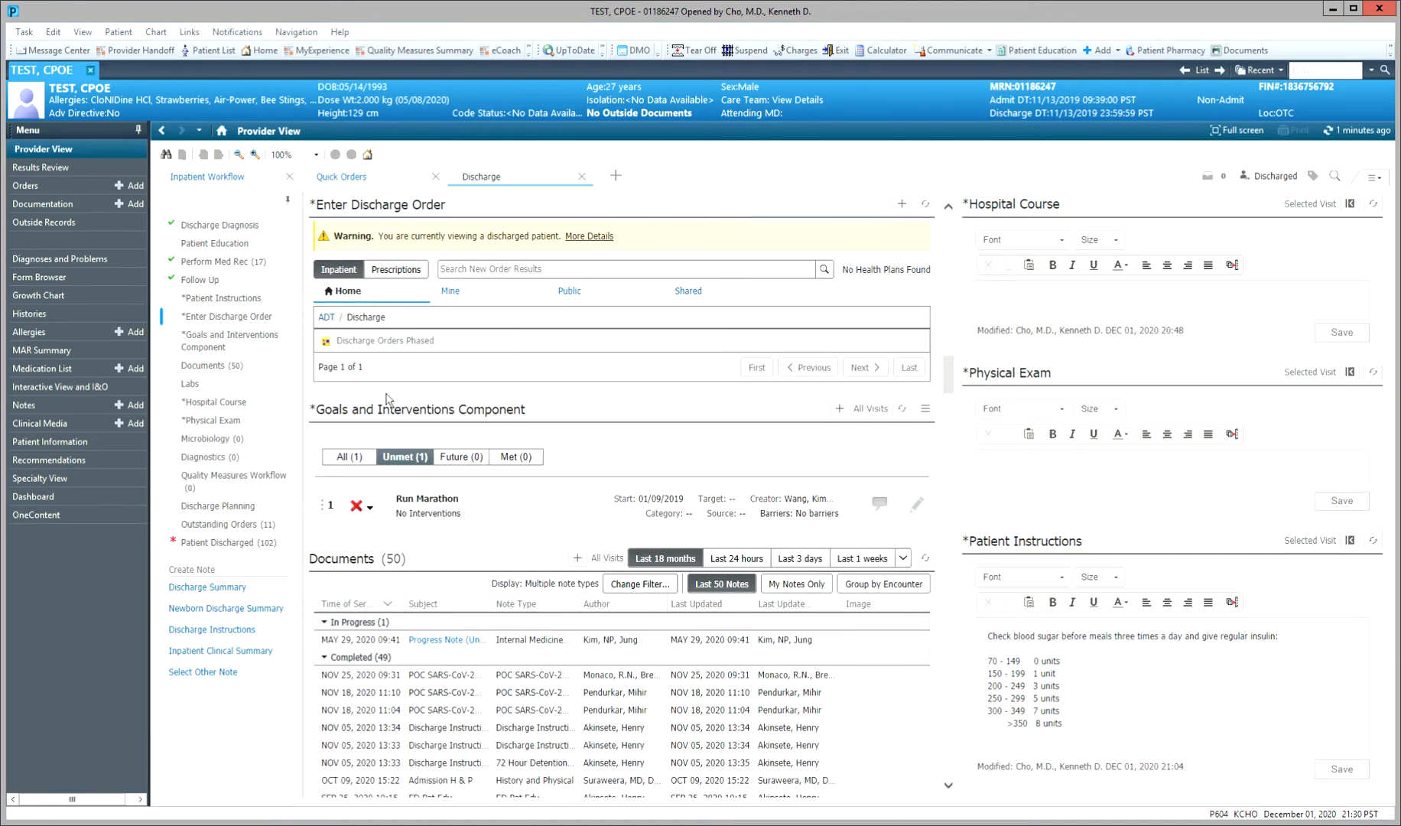
click(390, 341)
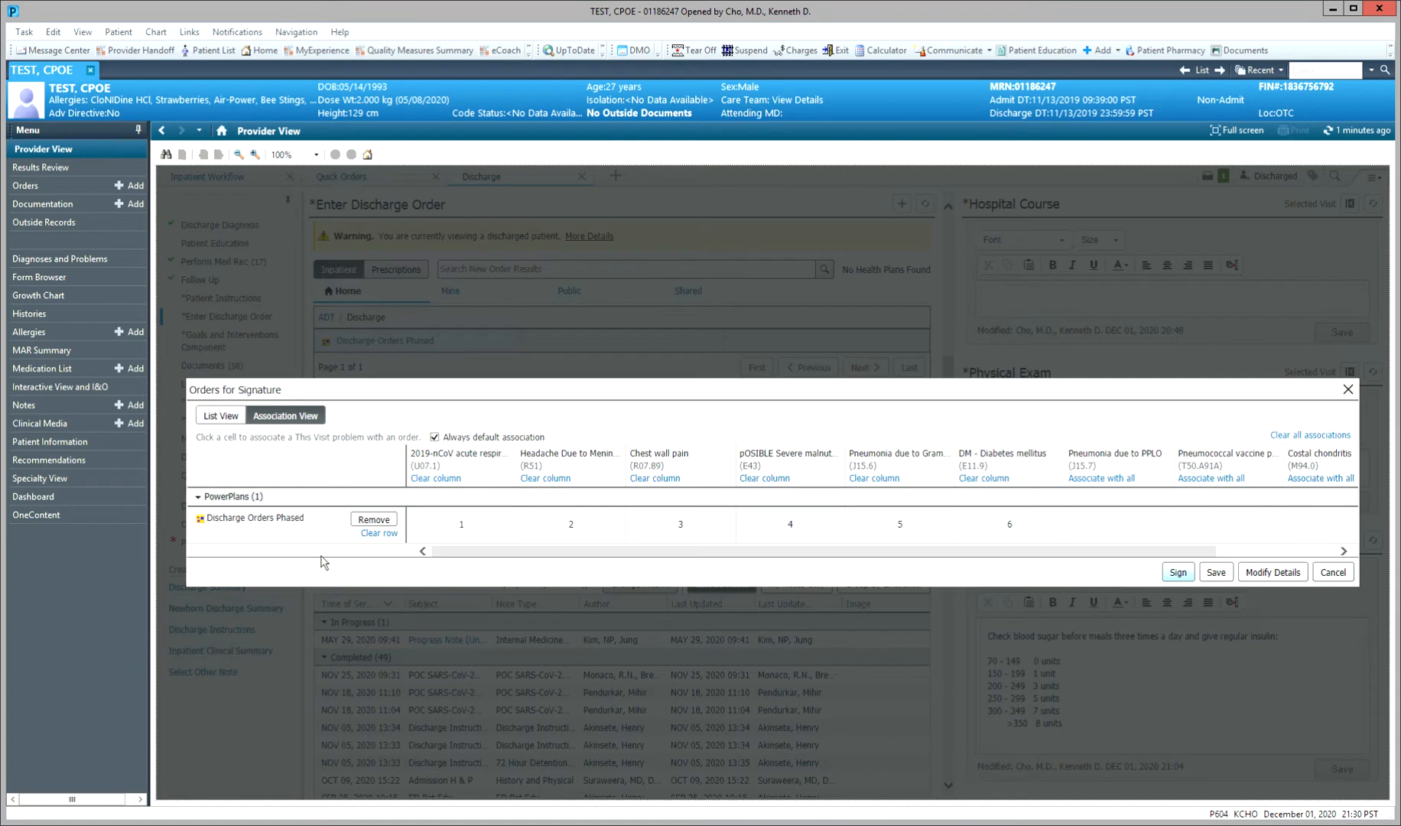
click(1178, 573)
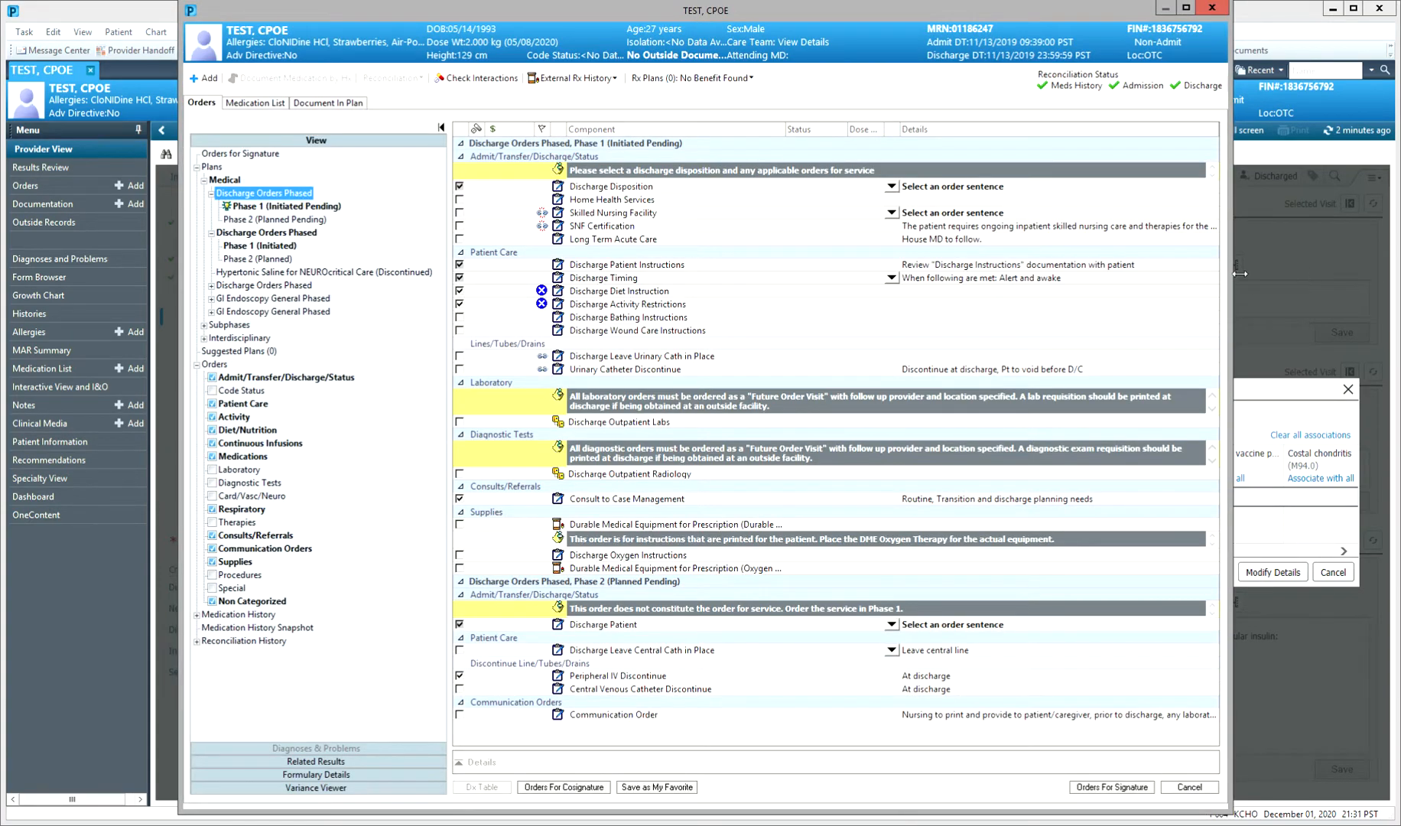
- Widen the orders window and set the Discharge Disposition order to Home with Family Care
drag(1296, 277, 1292, 278)
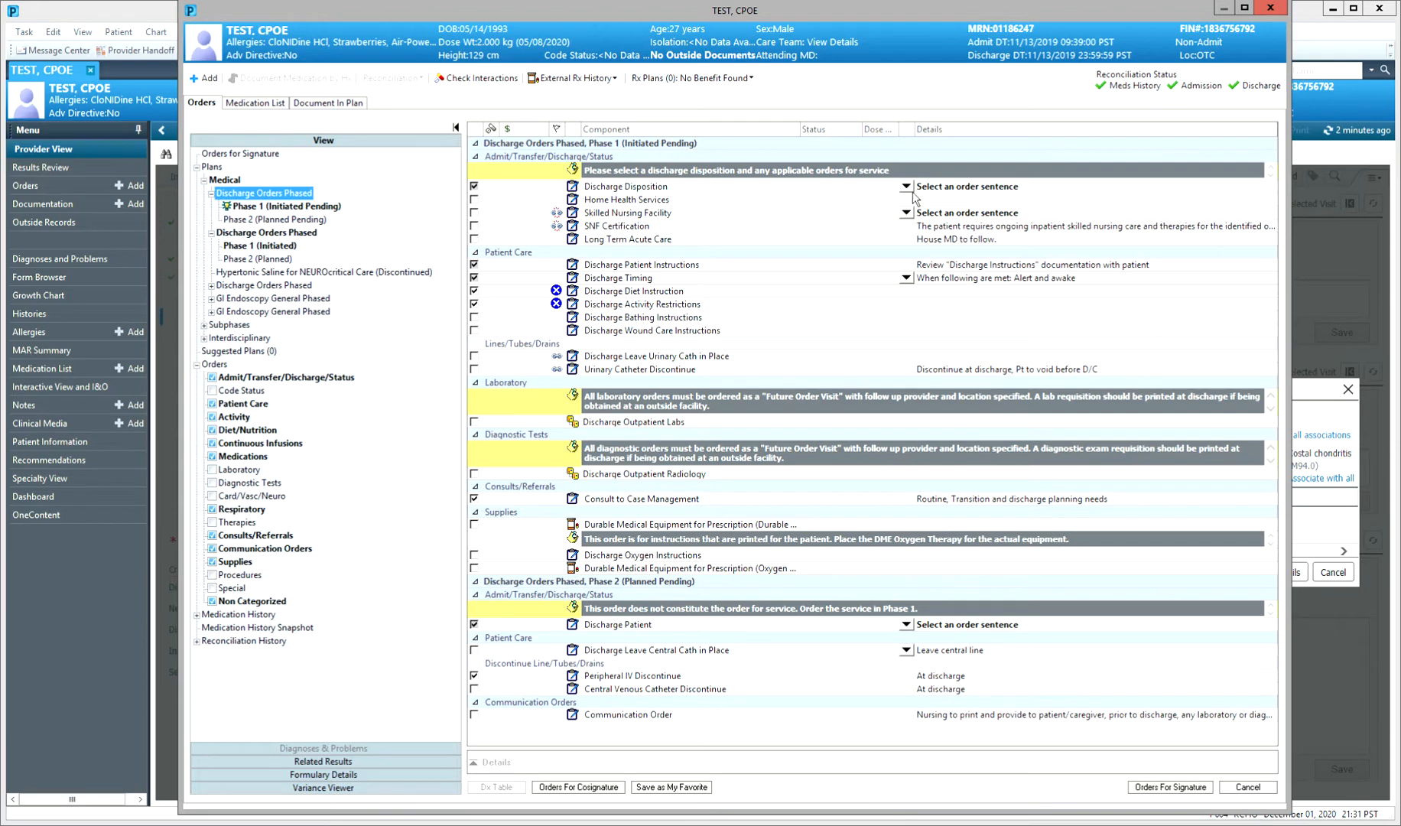
click(908, 188)
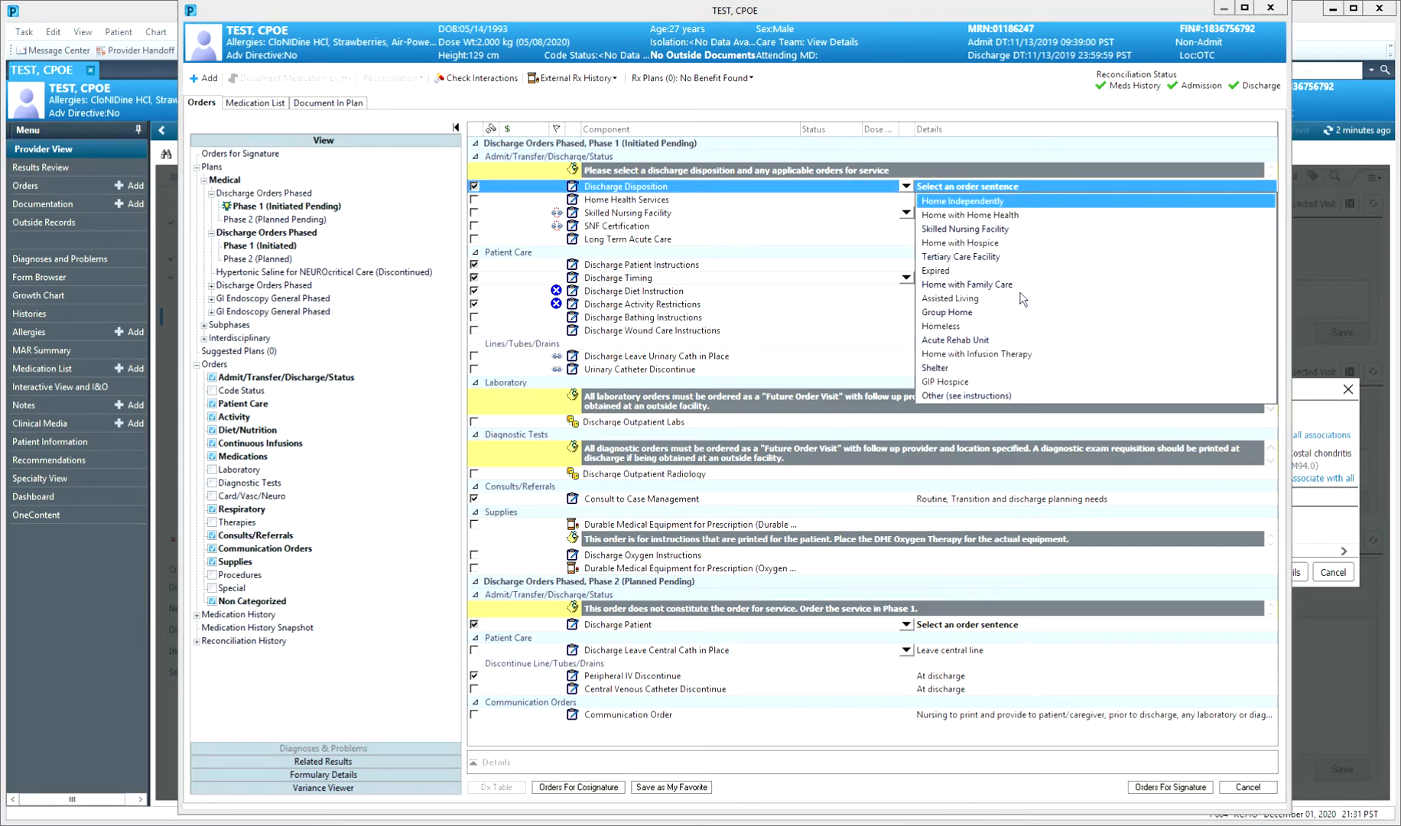
click(994, 284)
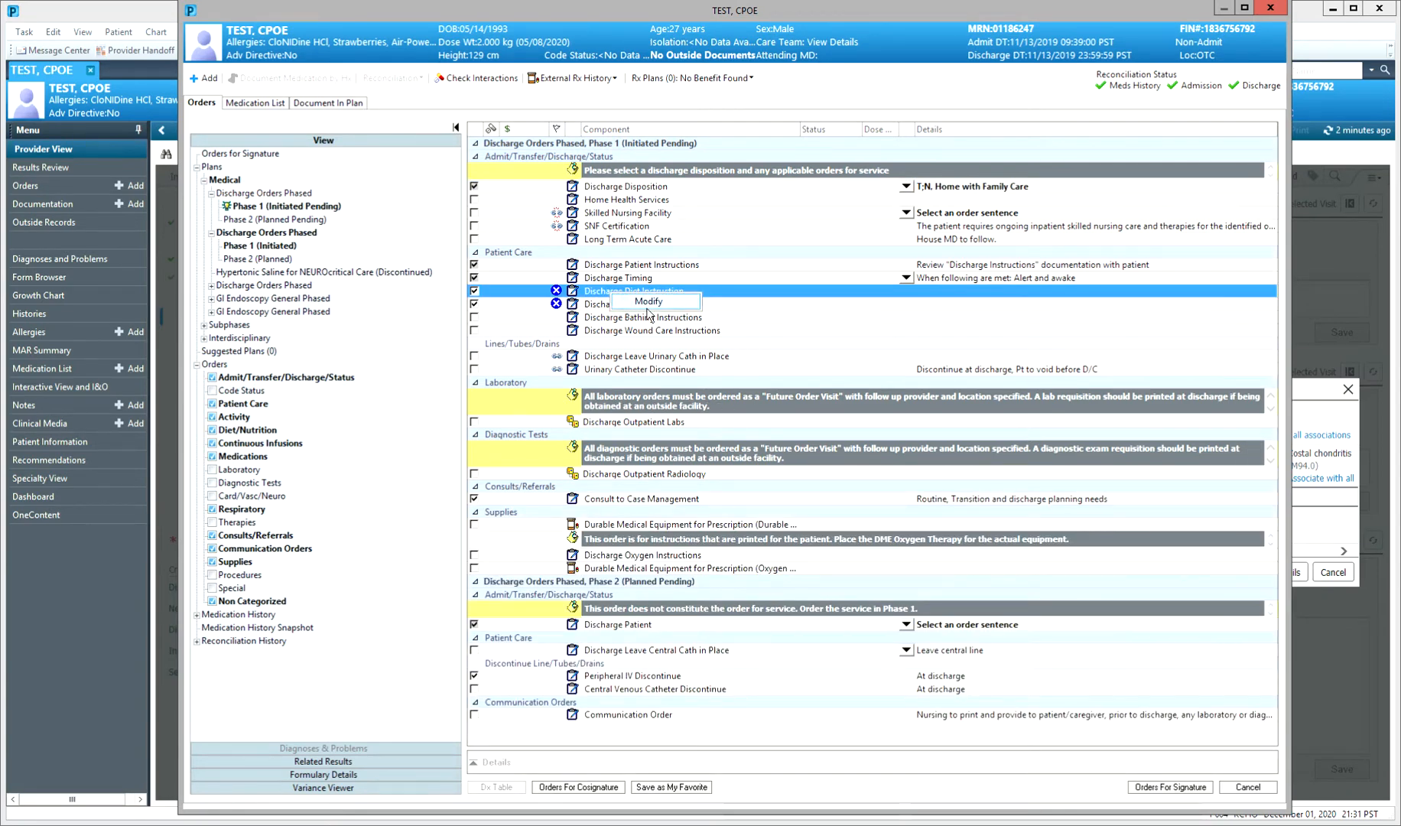
- Set the Discharge Diet Instruction to Regular home diet and the Discharge Activity Restrictions to As Instructed by Physical Therapy
click(623, 292)
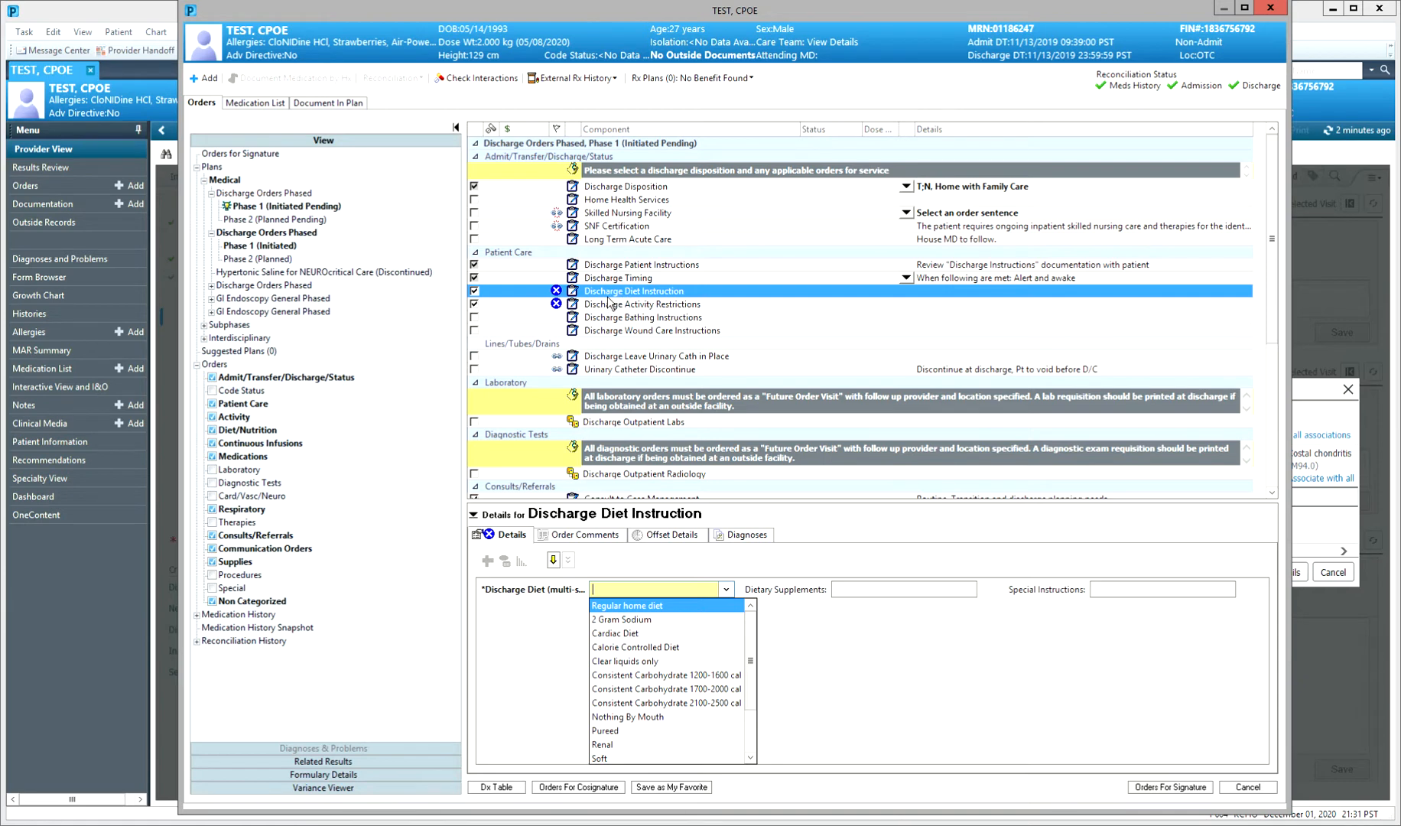
click(634, 606)
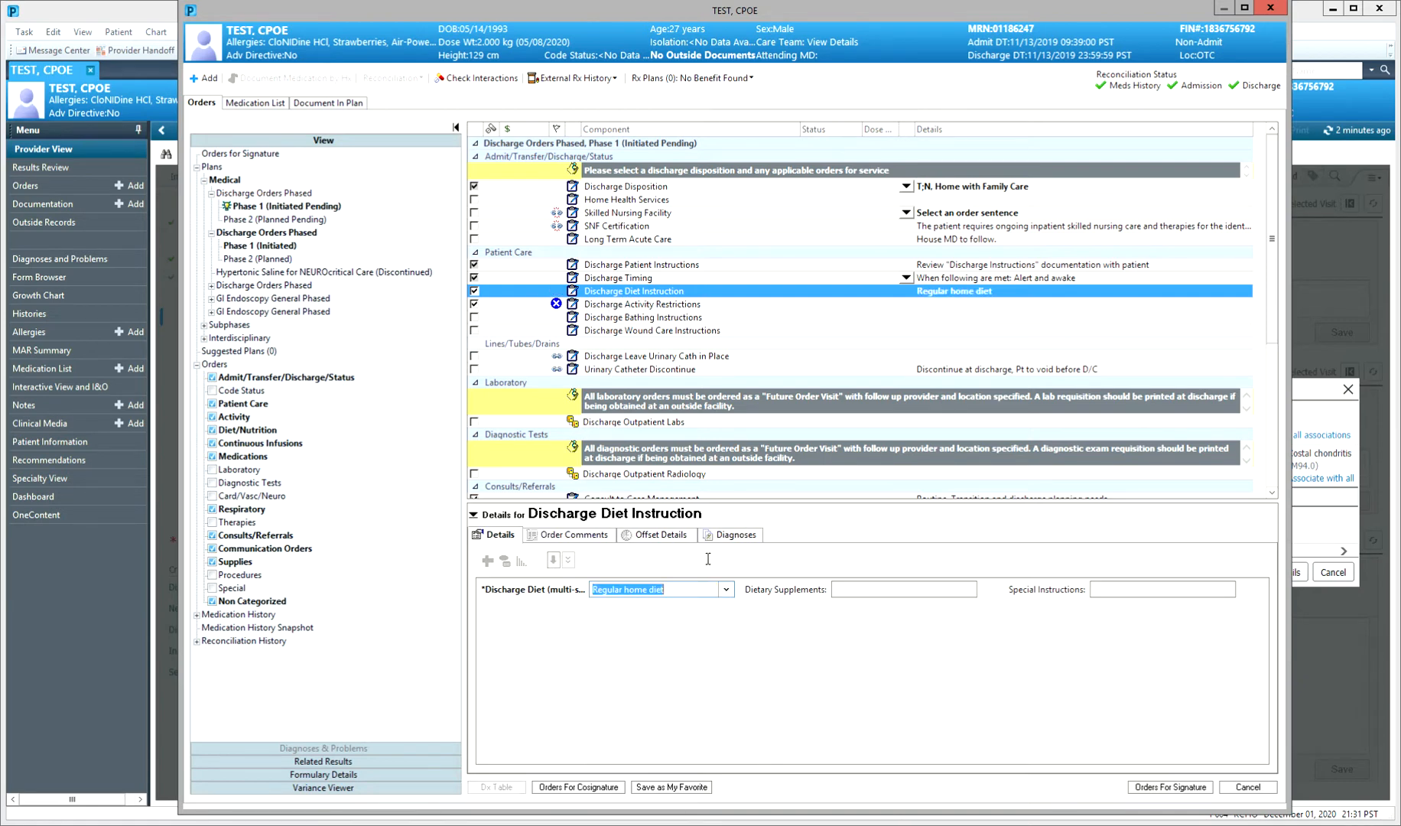
click(623, 306)
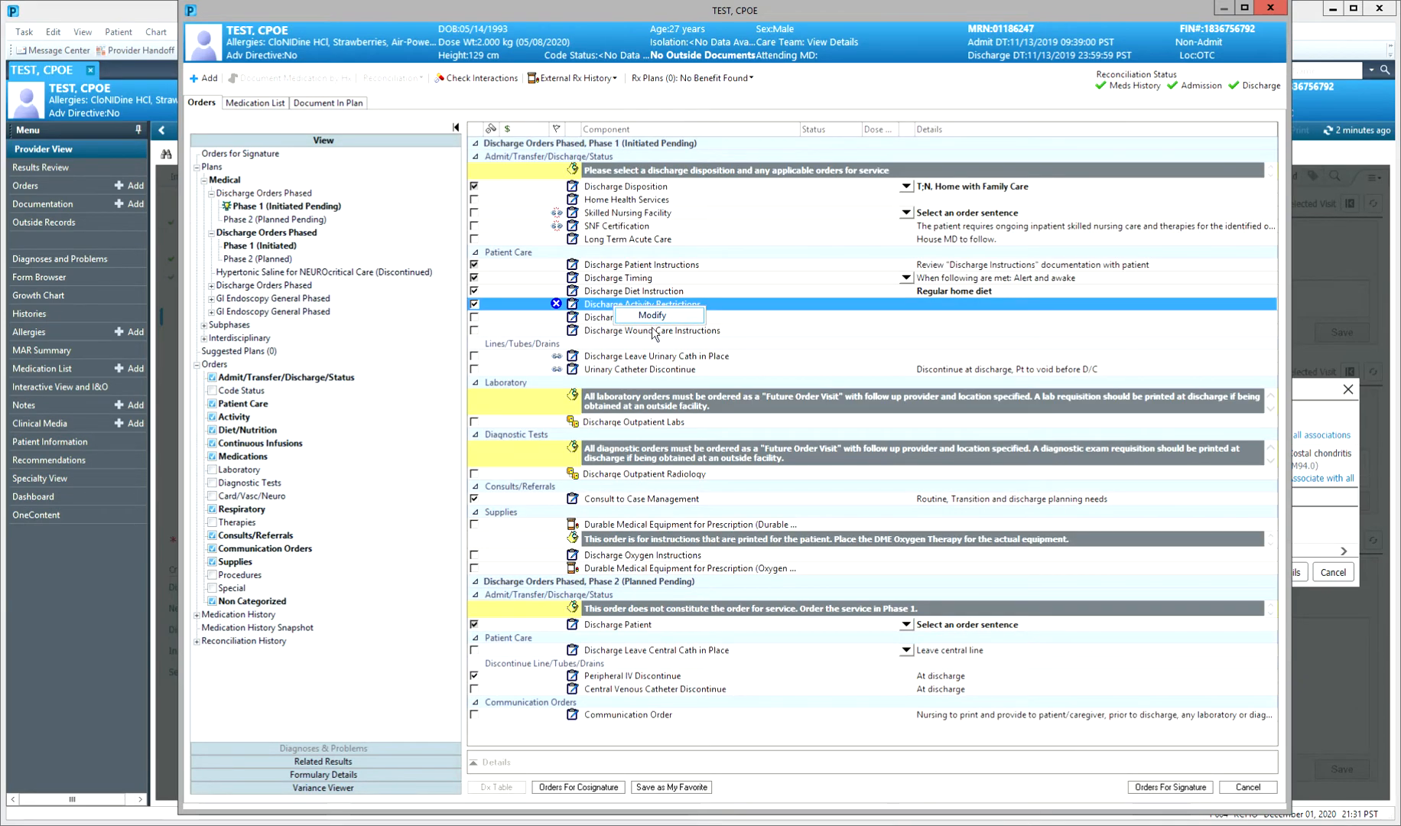
click(702, 589)
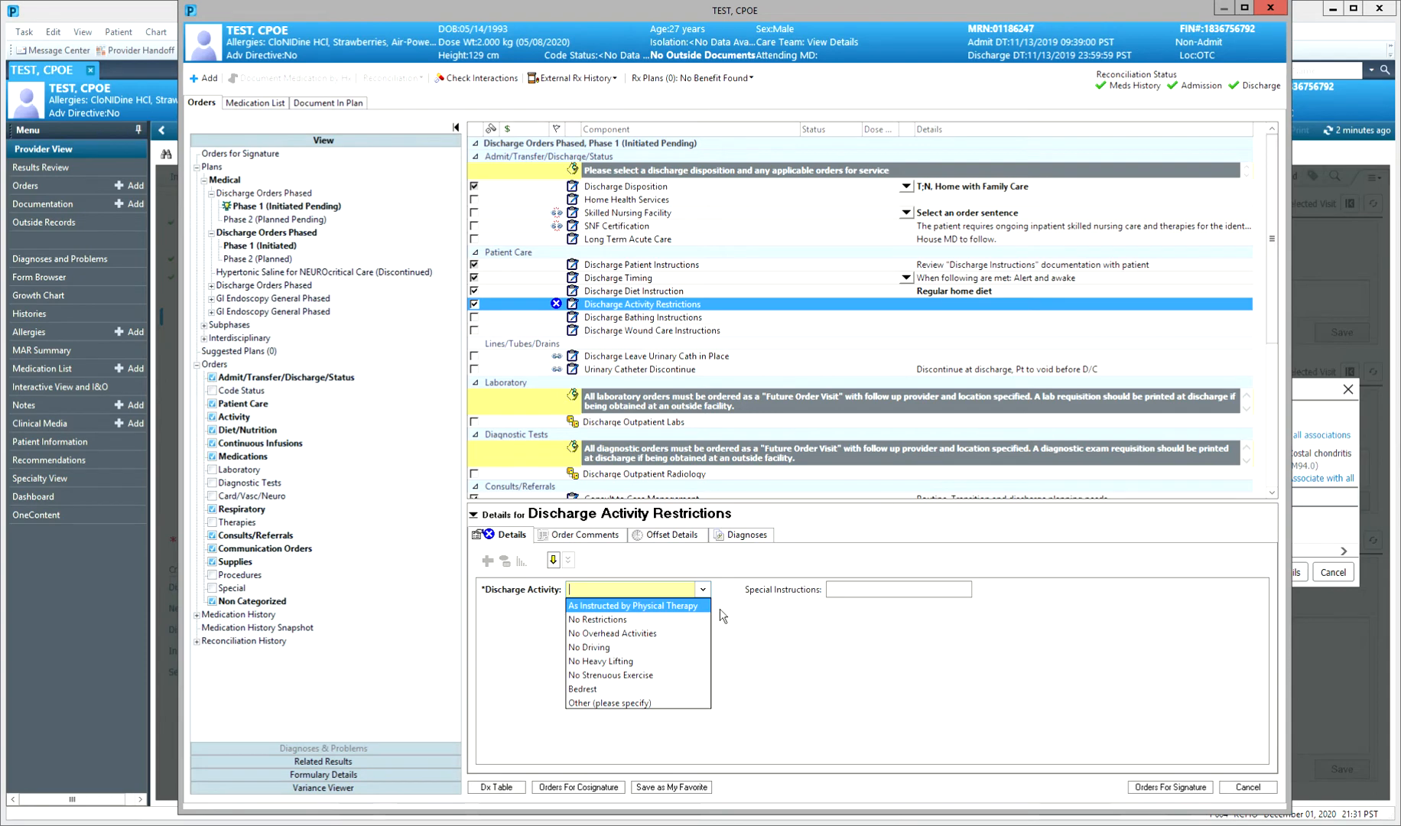
click(638, 606)
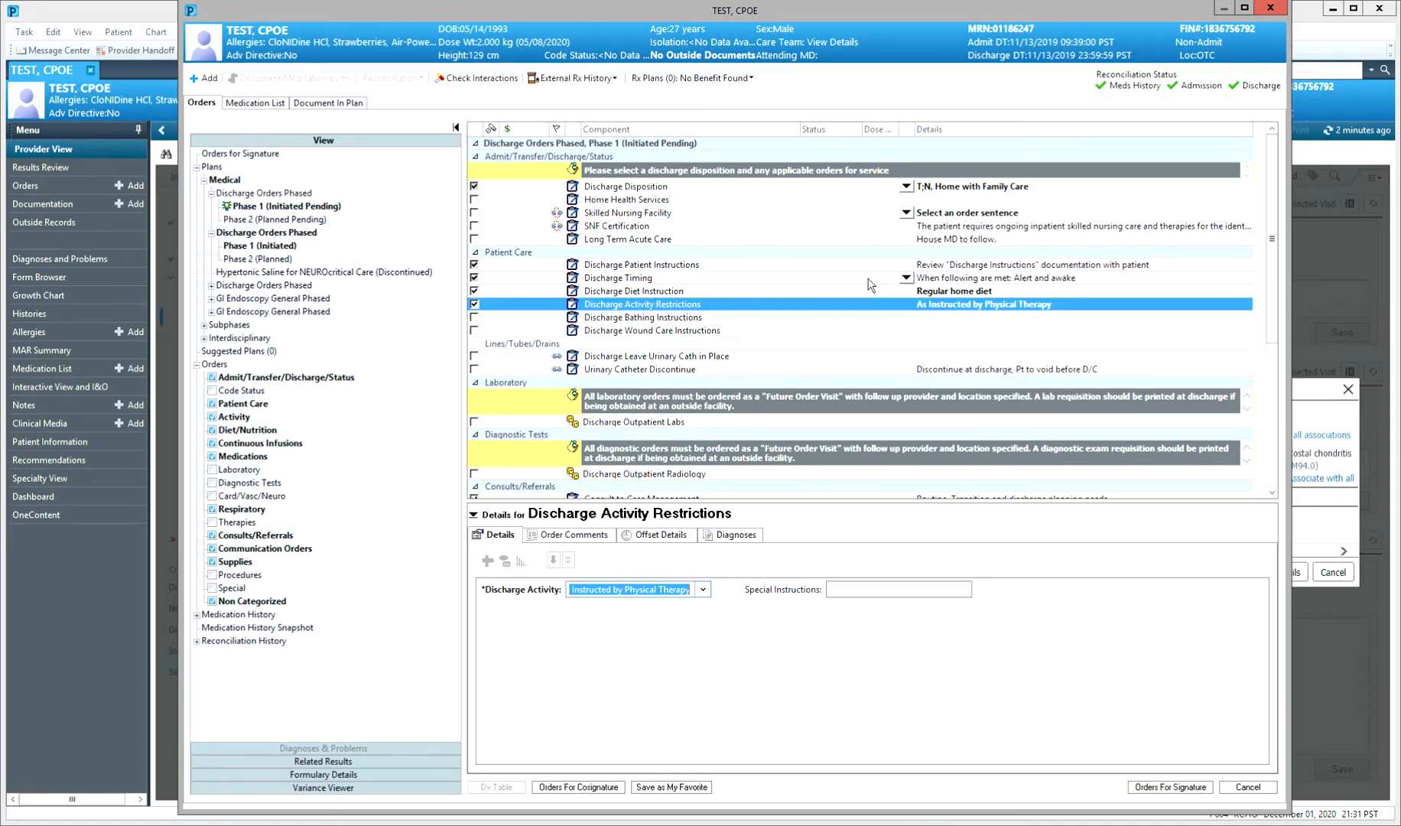
- Modify the Discharge Timing order, adding the special instructions "after O2 delivered."
right_click(856, 280)
click(893, 289)
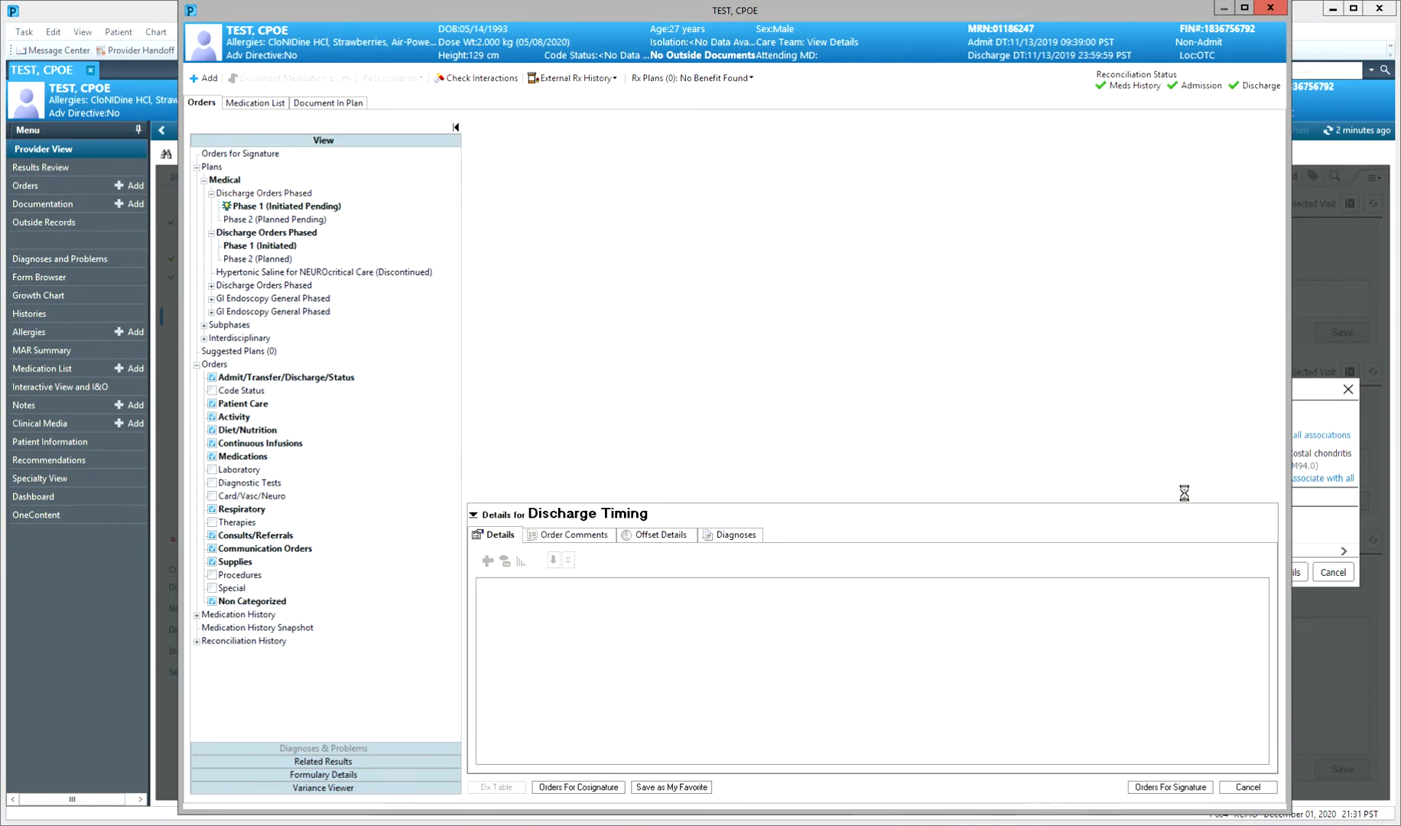
click(1228, 604)
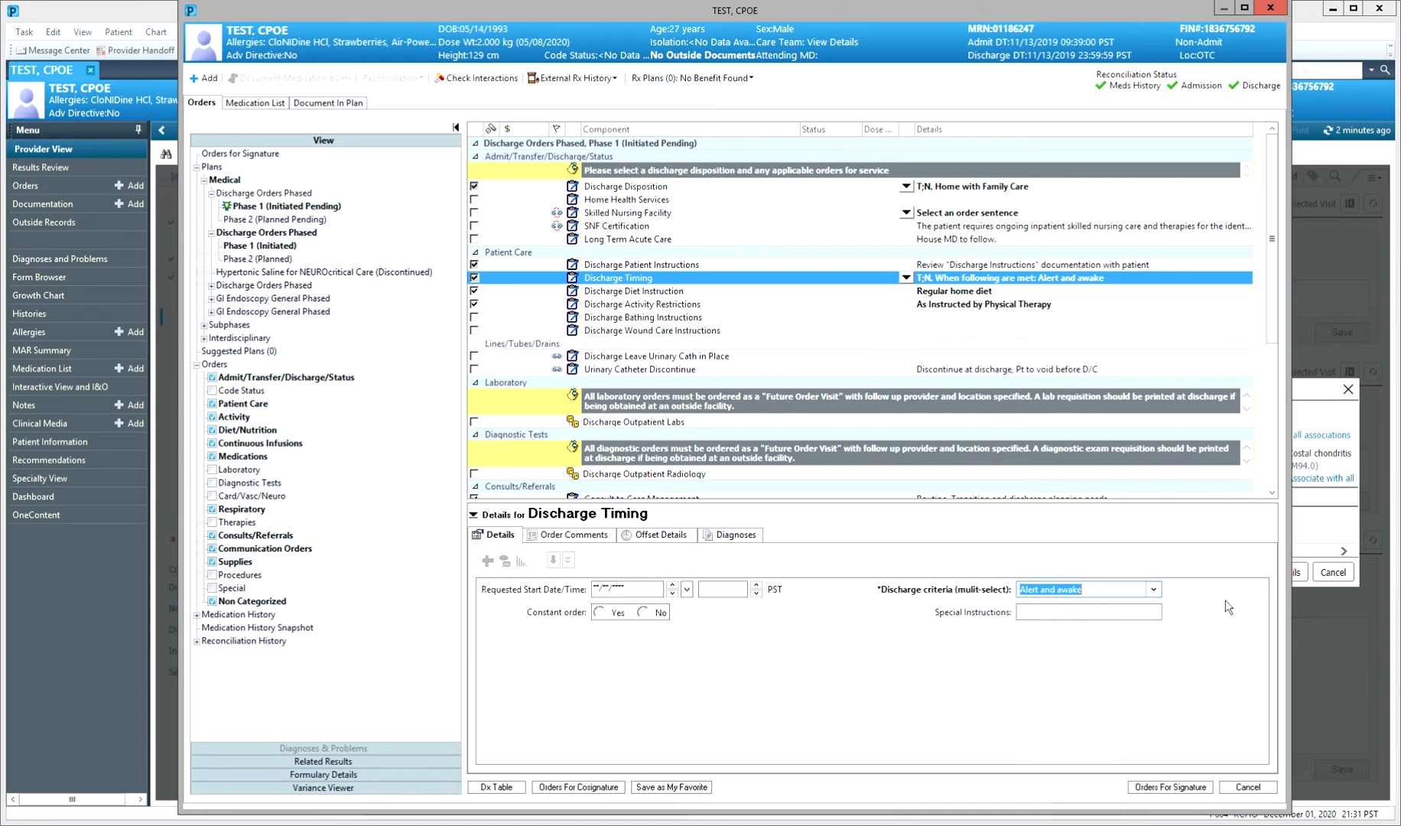
click(1055, 615)
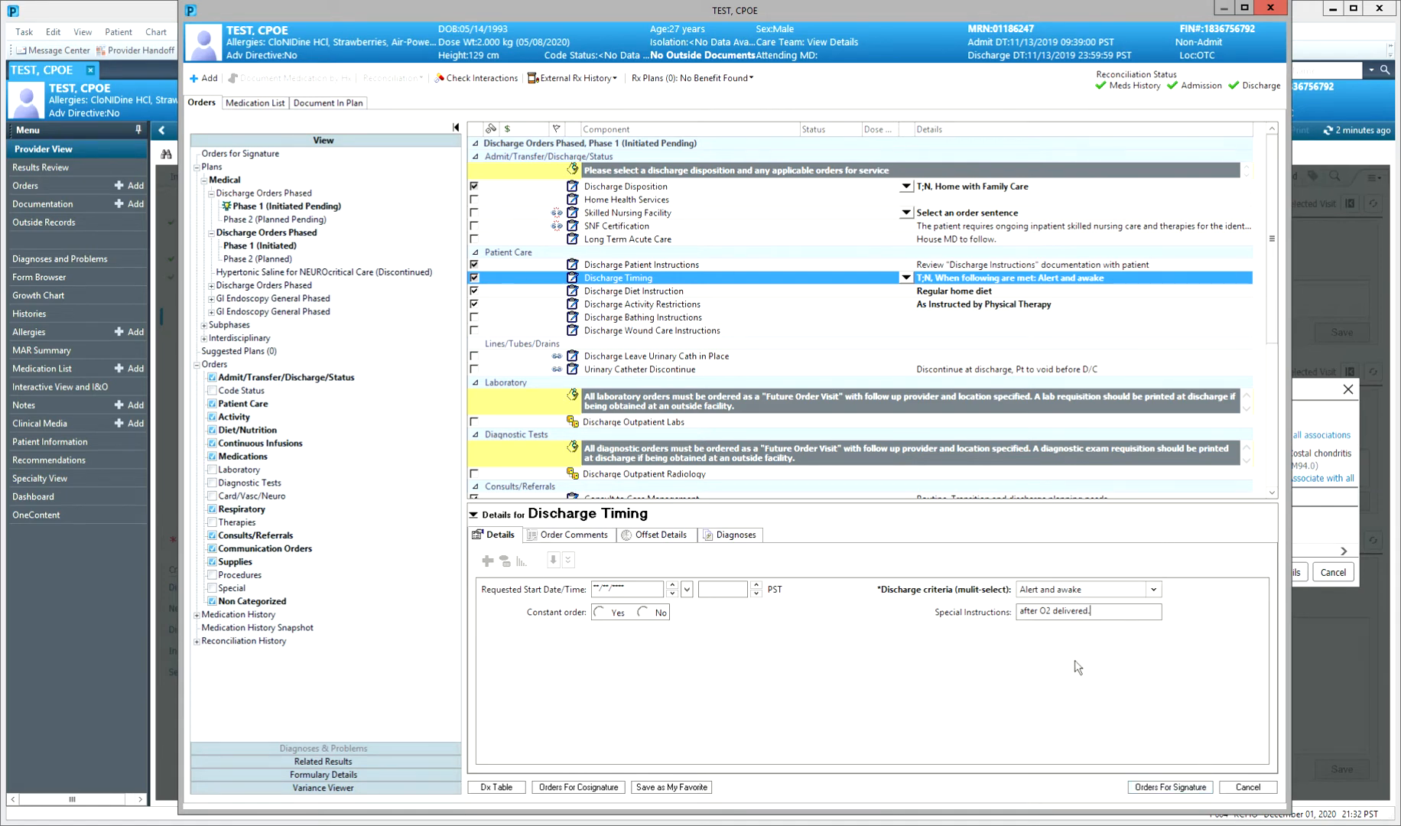
- Submit the completed Discharge Orders Phased plan for signature
click(1181, 788)
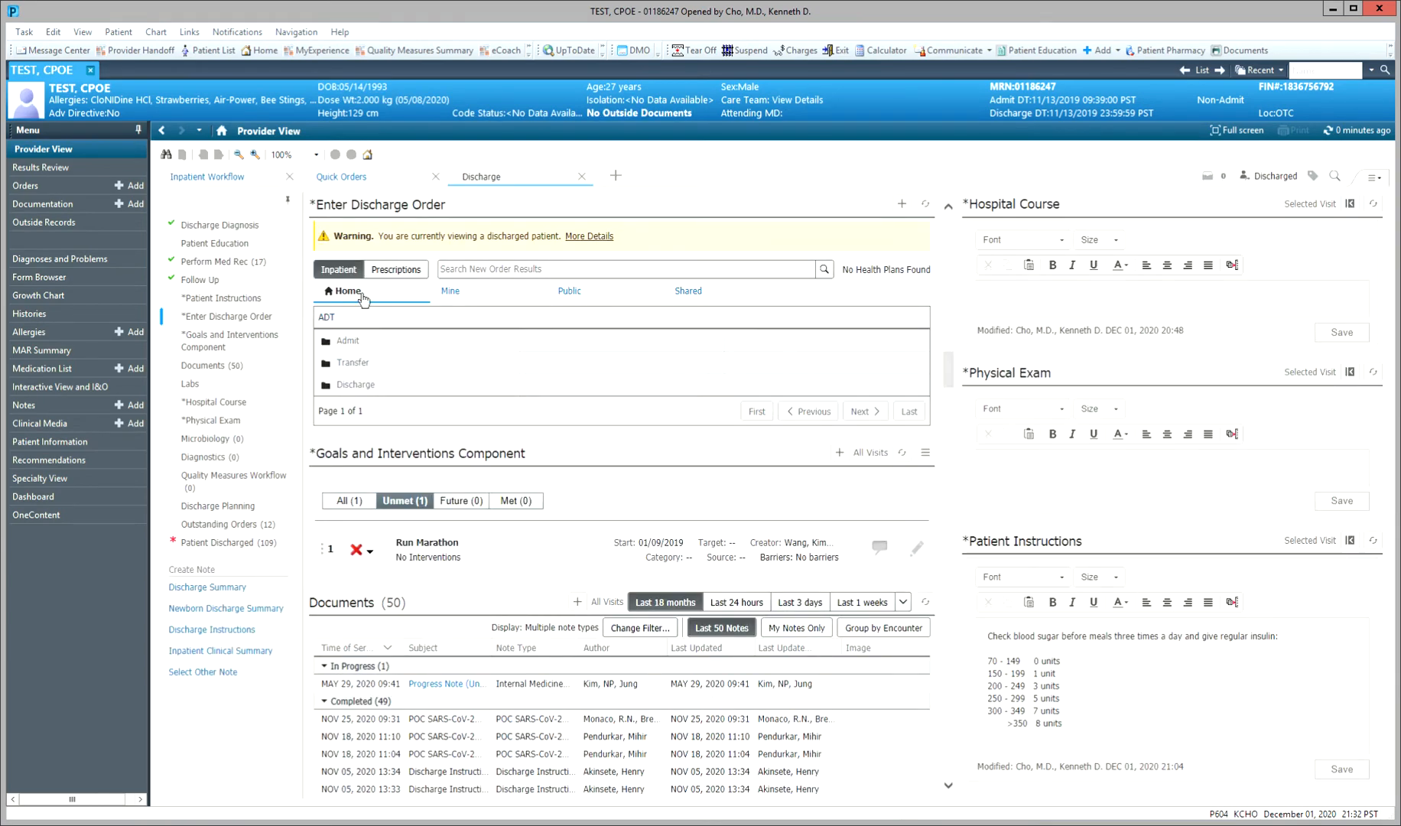
- Look up the Discharge Orders Phased plan through the Orders page's add-order window, close that window and return to Provider View
click(34, 186)
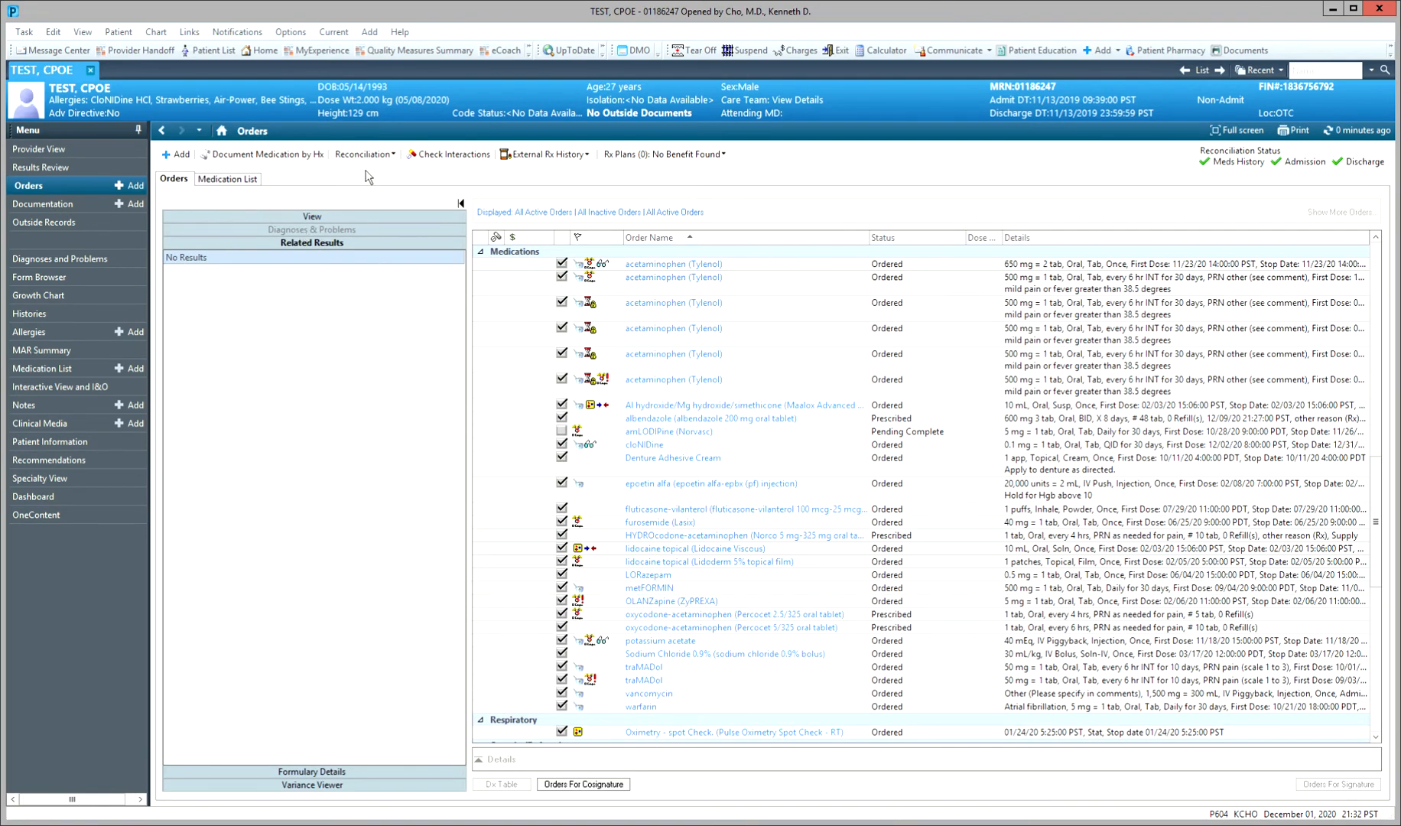
click(181, 156)
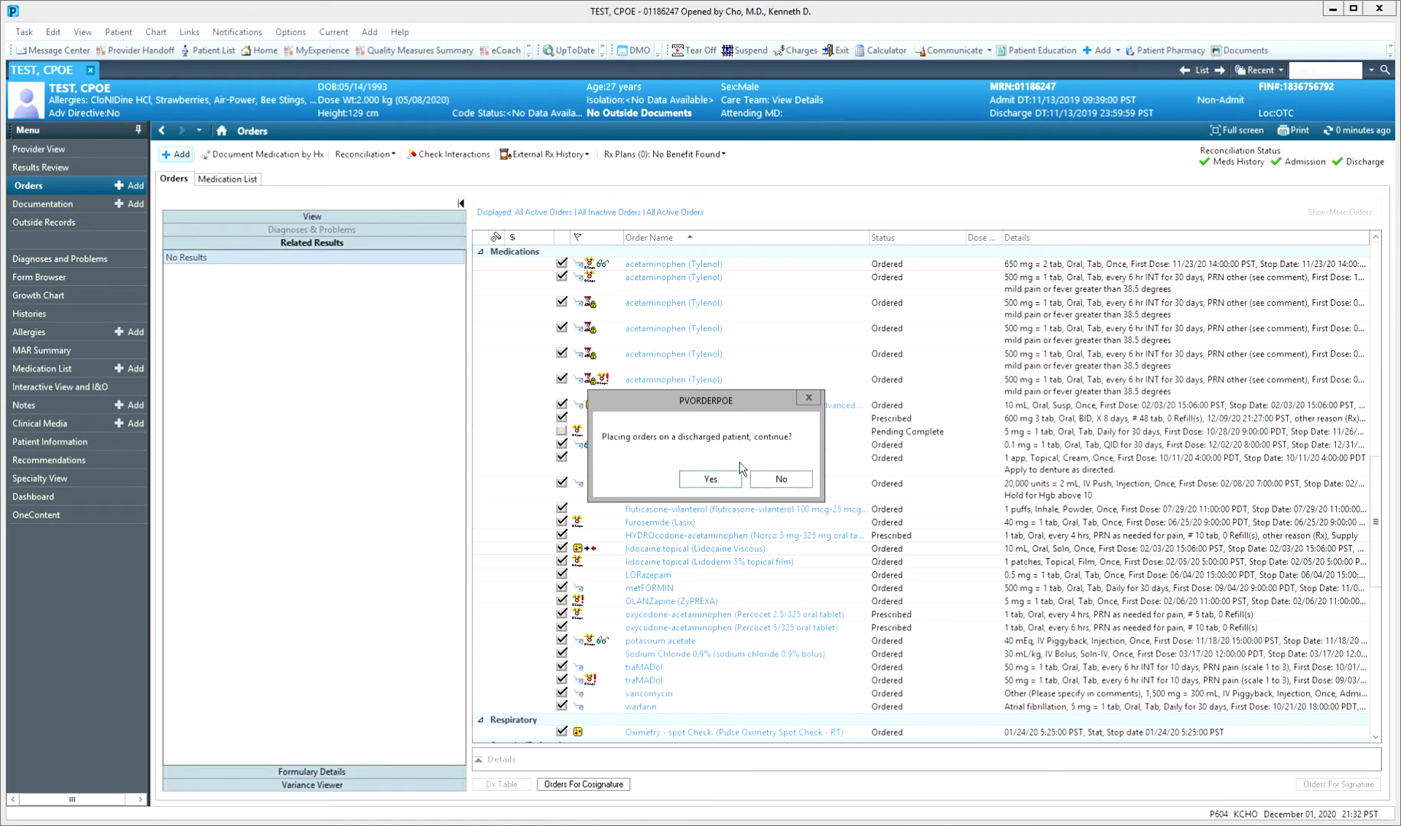
click(724, 482)
double_click(614, 167)
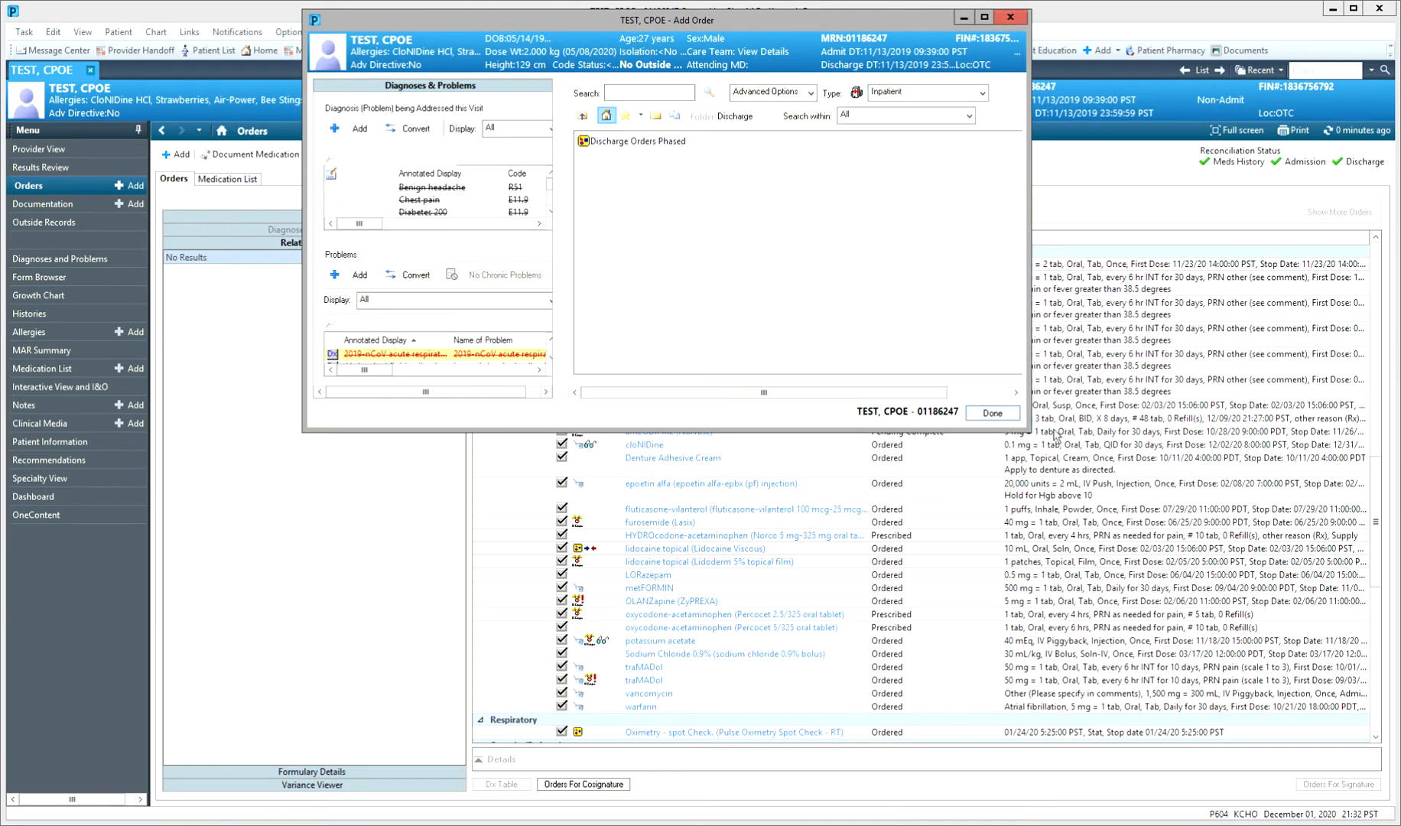
click(1010, 414)
click(64, 153)
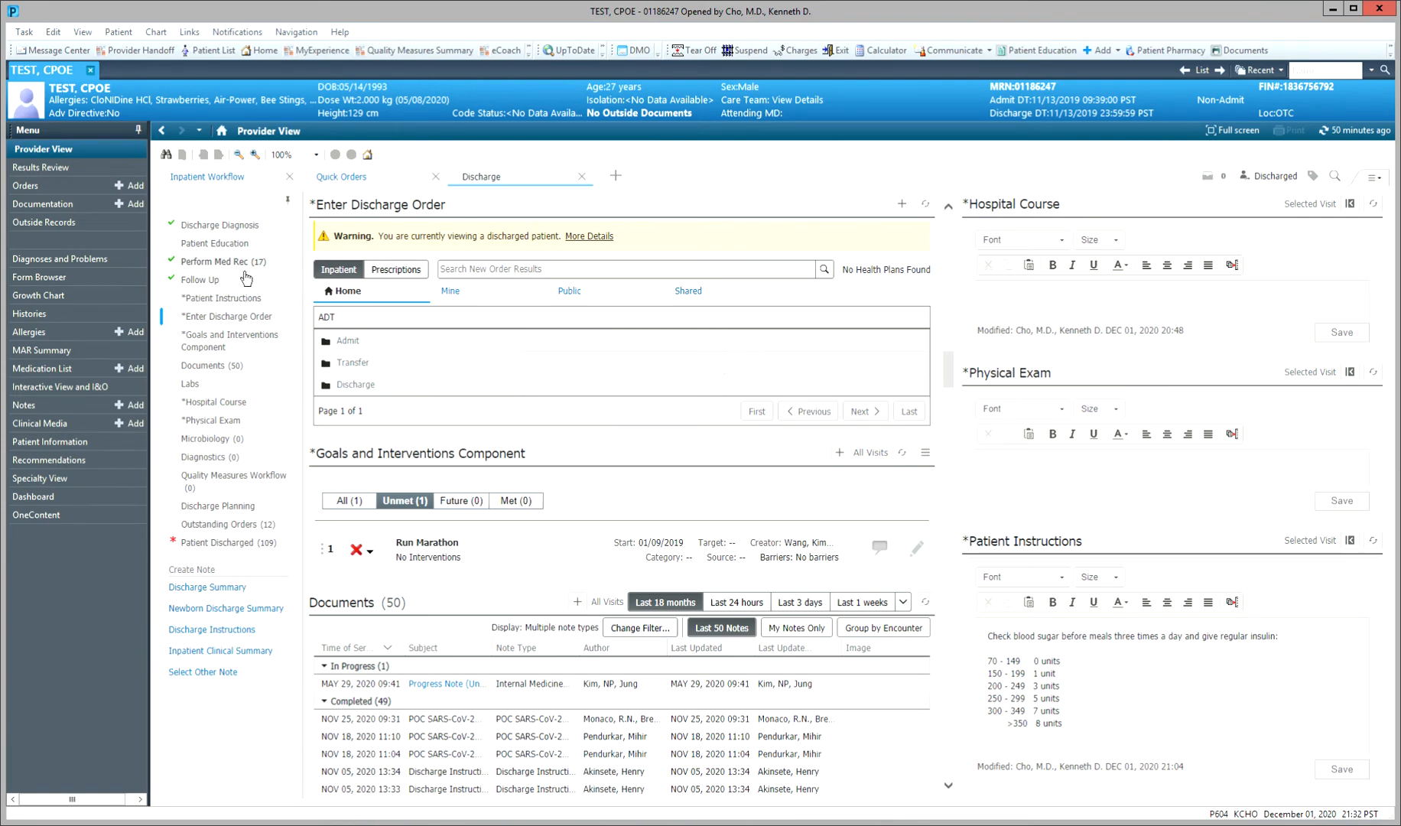
- Undock the Hospital Course component into the main discharge workflow and dock it again beside the Physical Exam and Patient Instructions components
click(1006, 303)
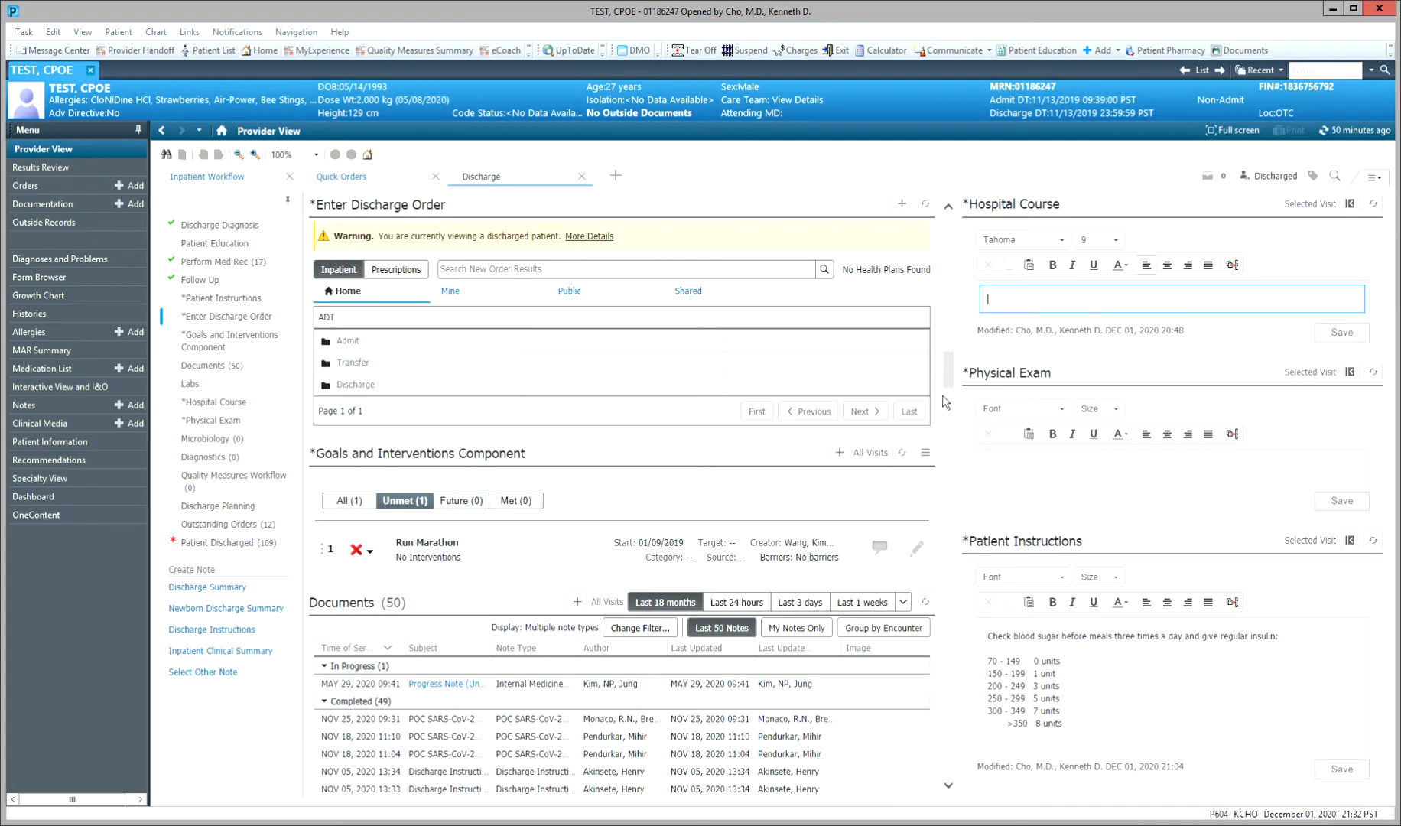
scroll(676, 329, up, 10)
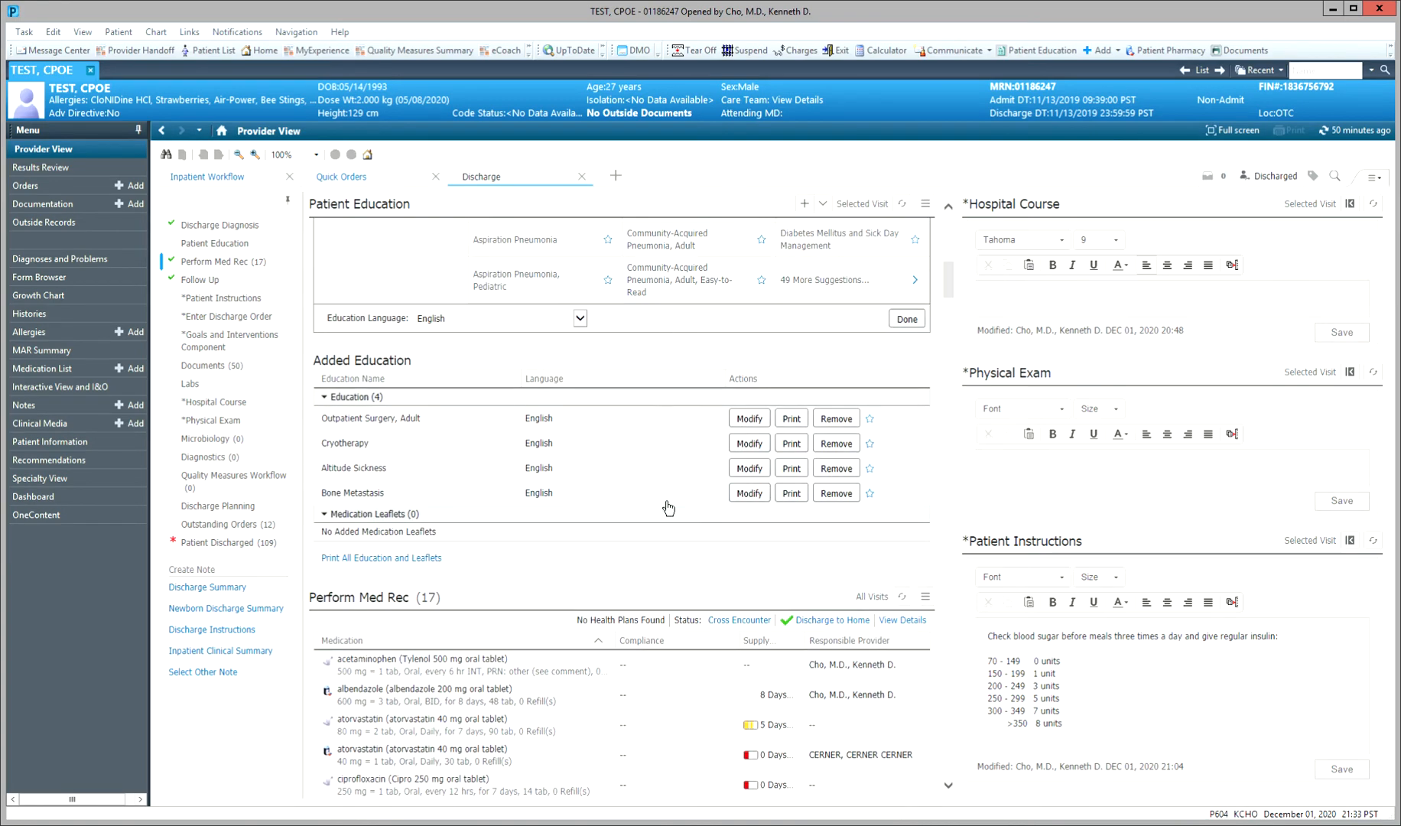
scroll(668, 503, down, 10)
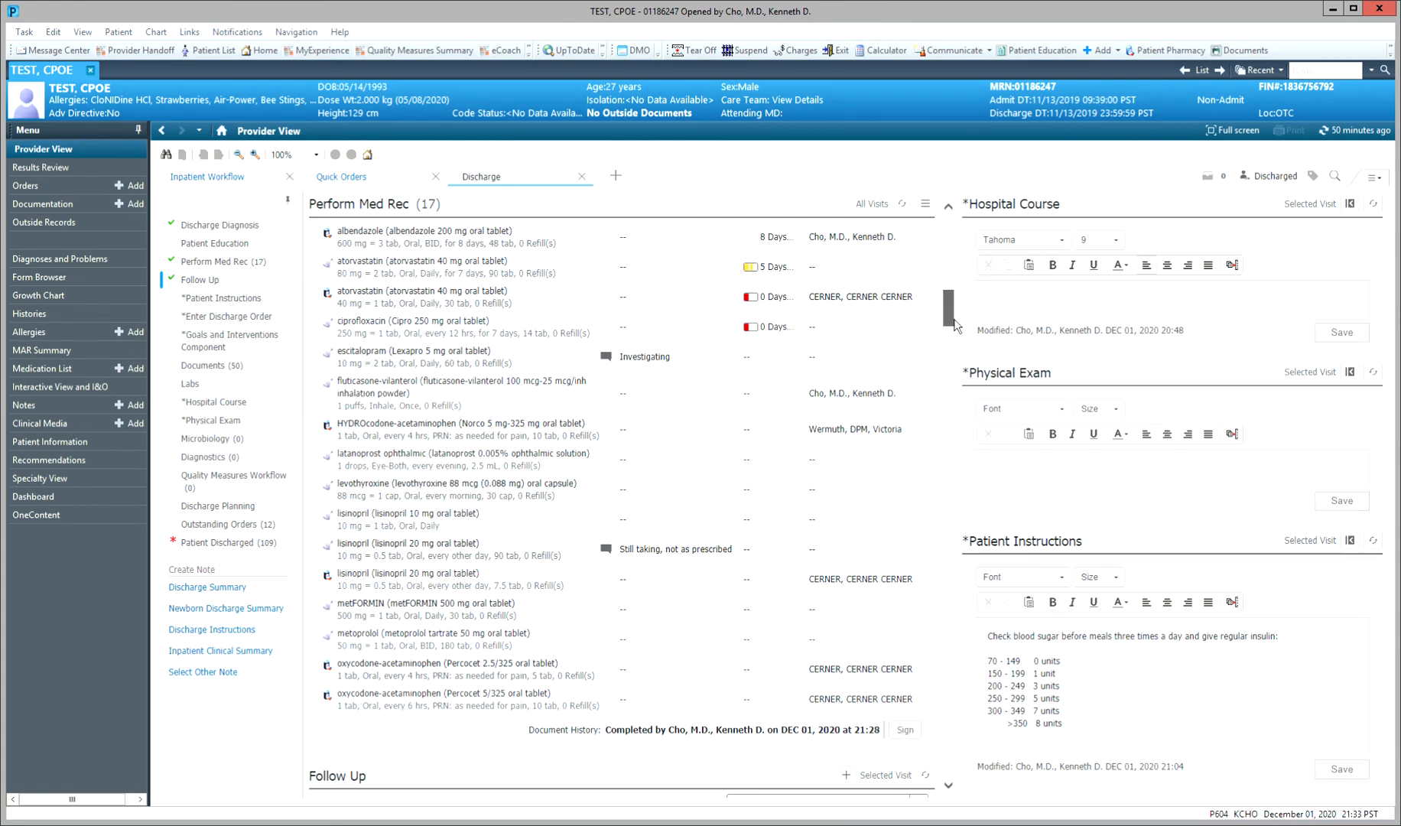
click(1350, 203)
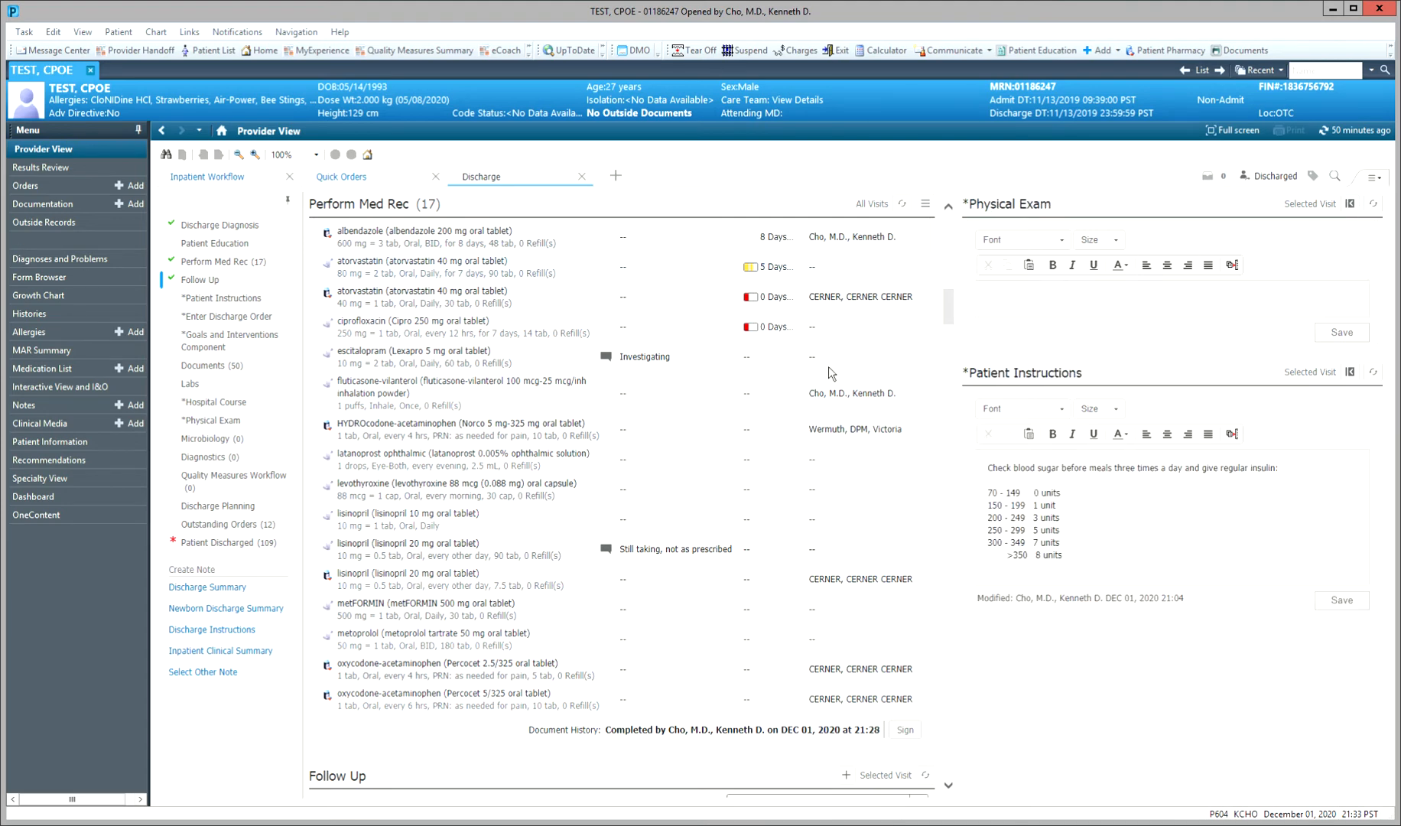
drag(952, 303, 948, 267)
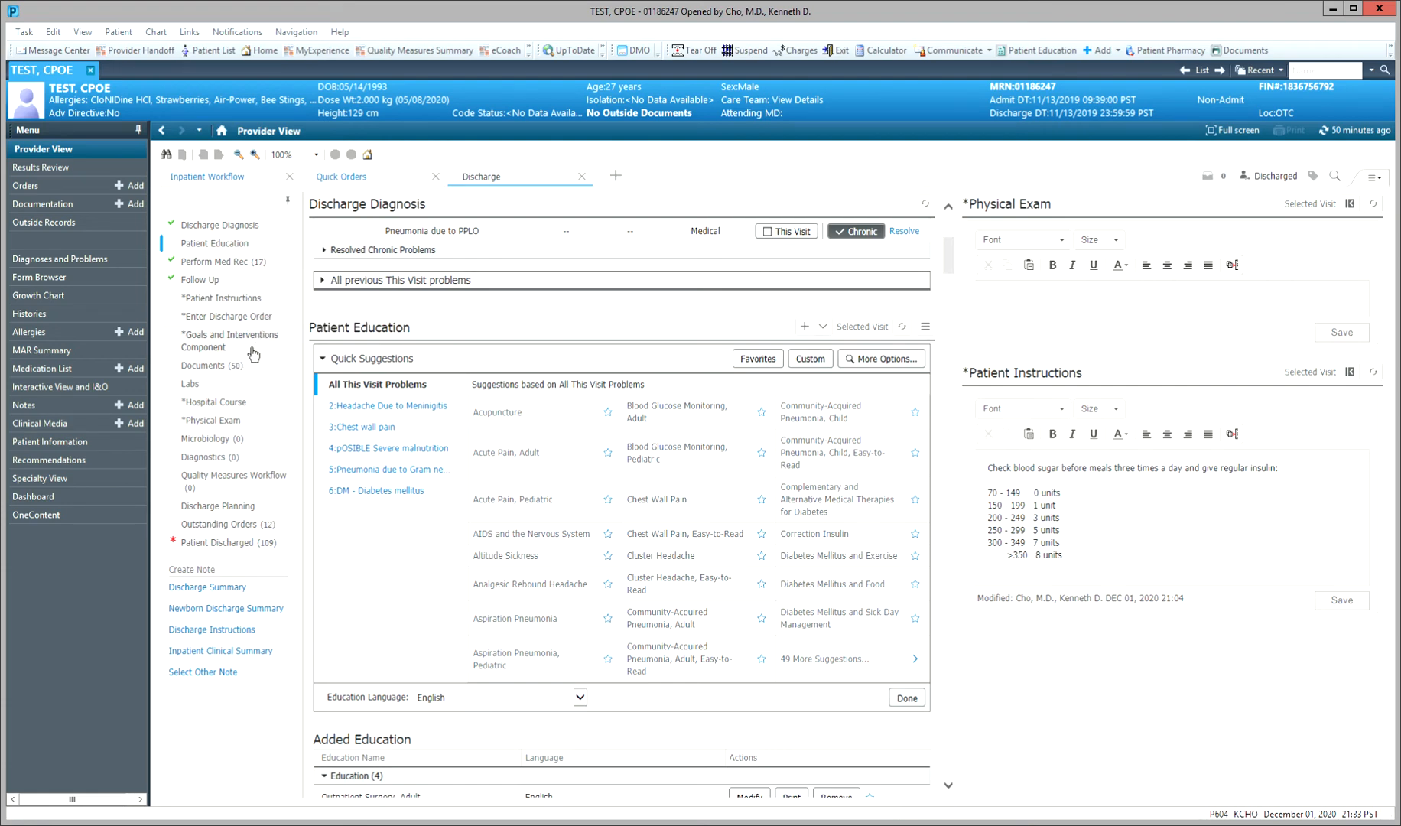
click(234, 405)
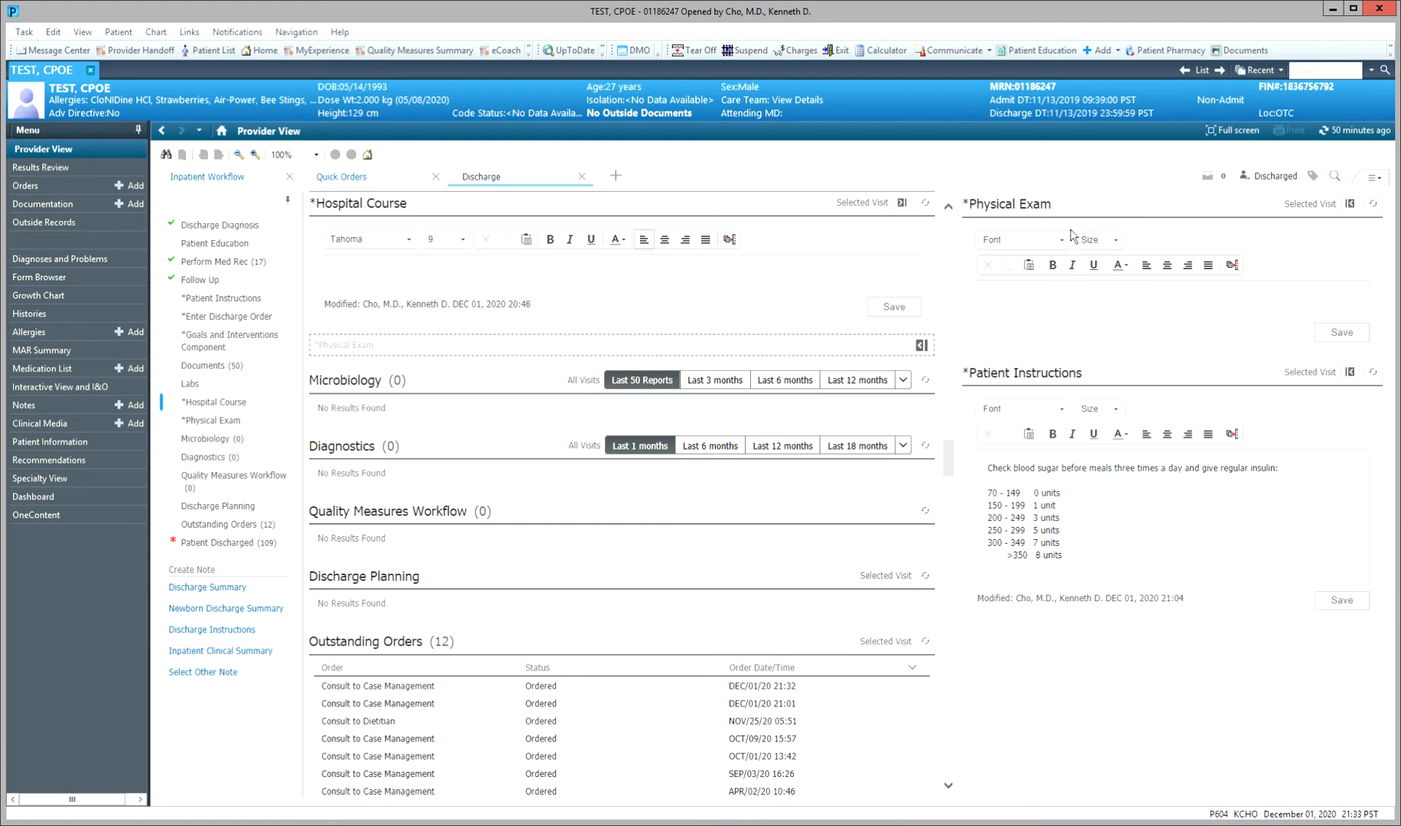
click(902, 203)
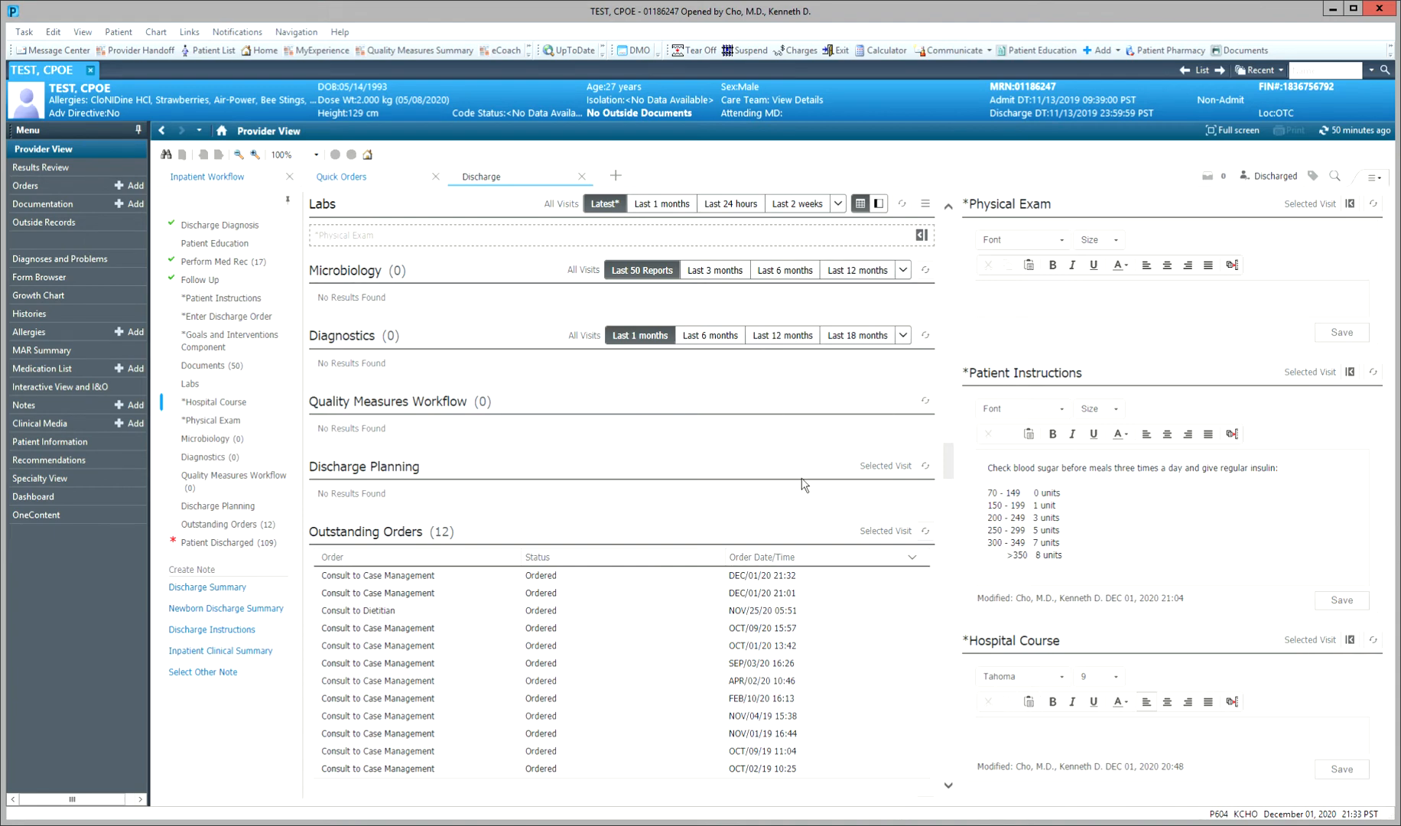
- Clear the existing Patient Instructions text and insert the blood sugar and insulin instructions with the .medium auto-text
scroll(653, 510, down, 2)
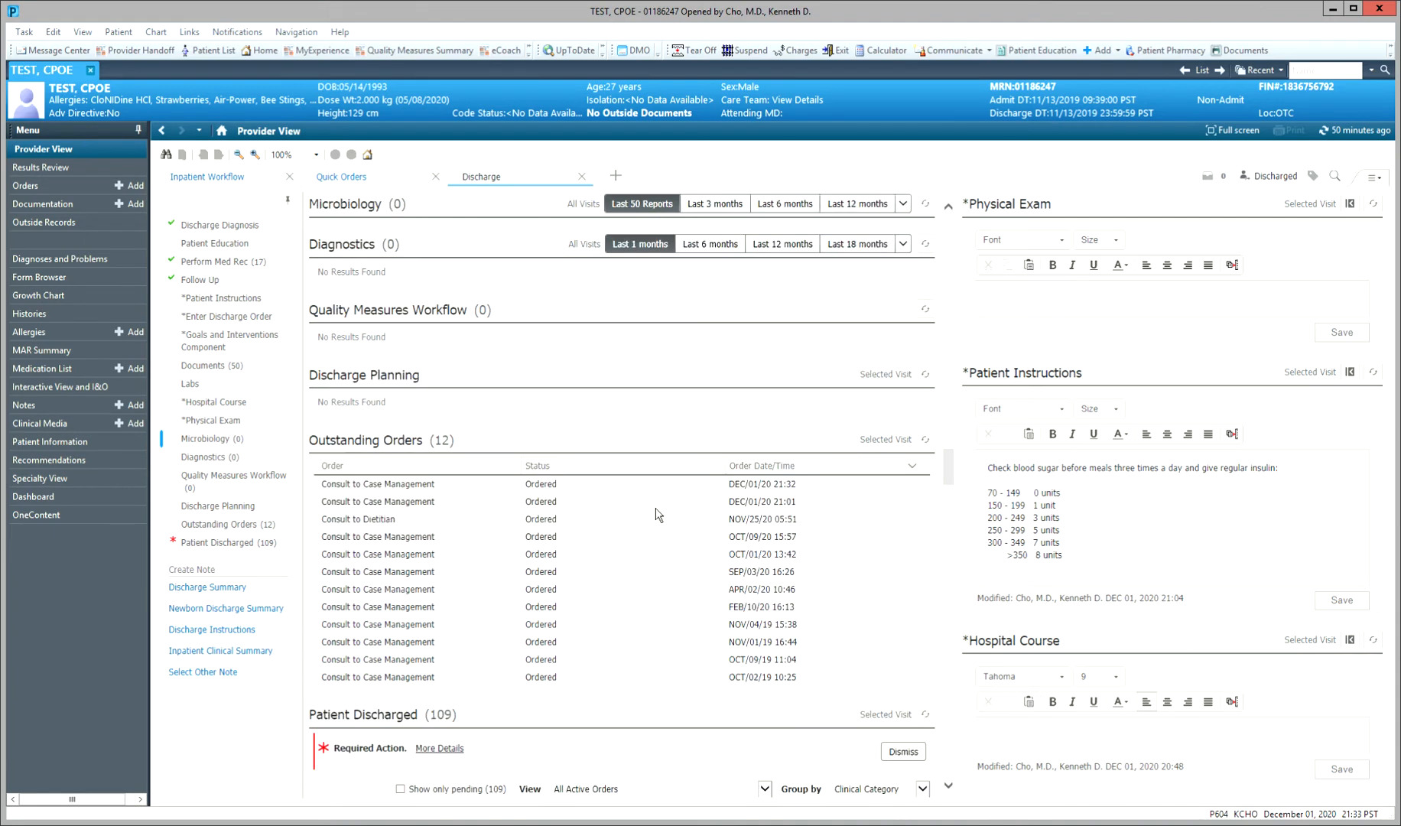
click(996, 307)
click(1090, 530)
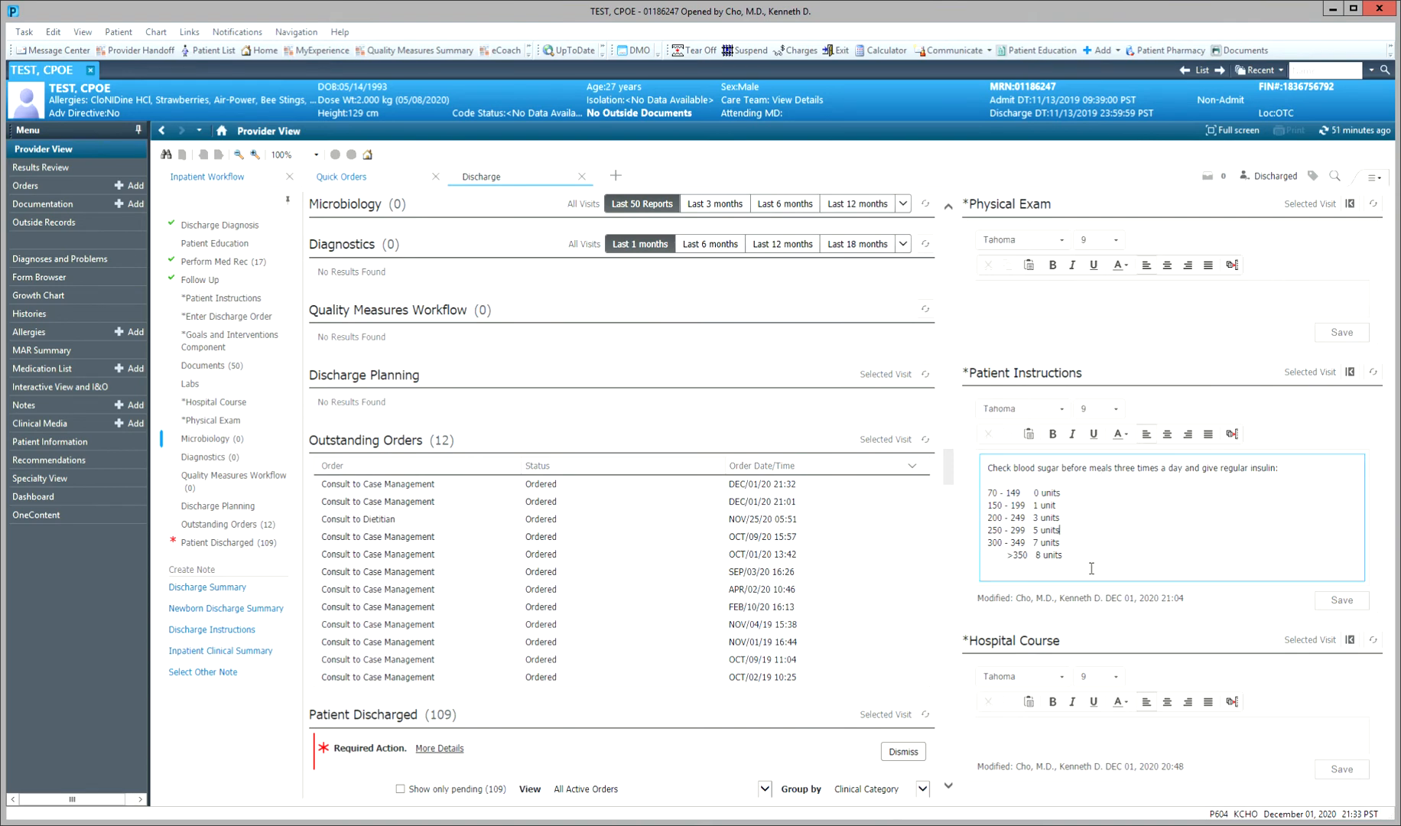
drag(1091, 568, 981, 459)
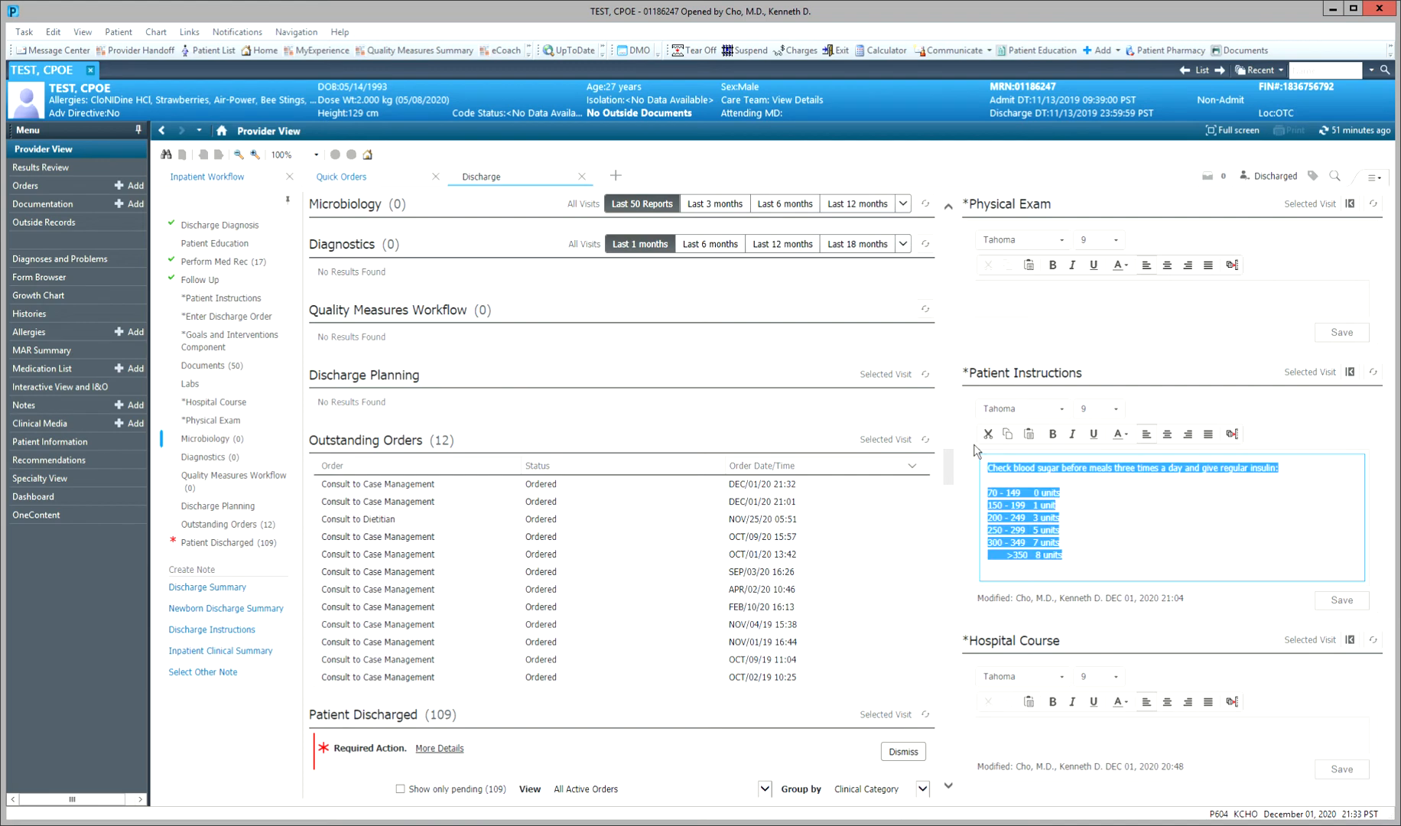
key(Delete)
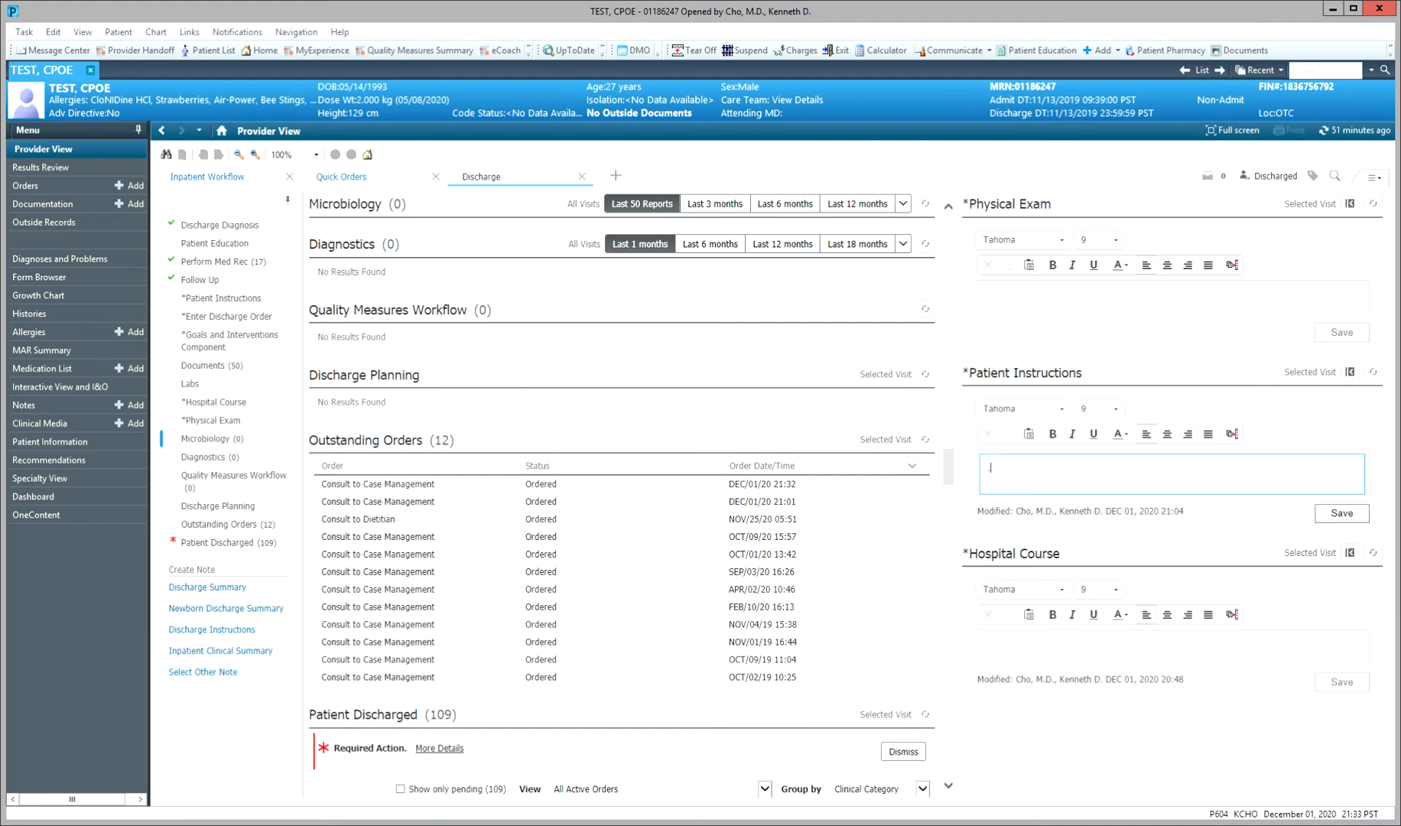
text(.med)
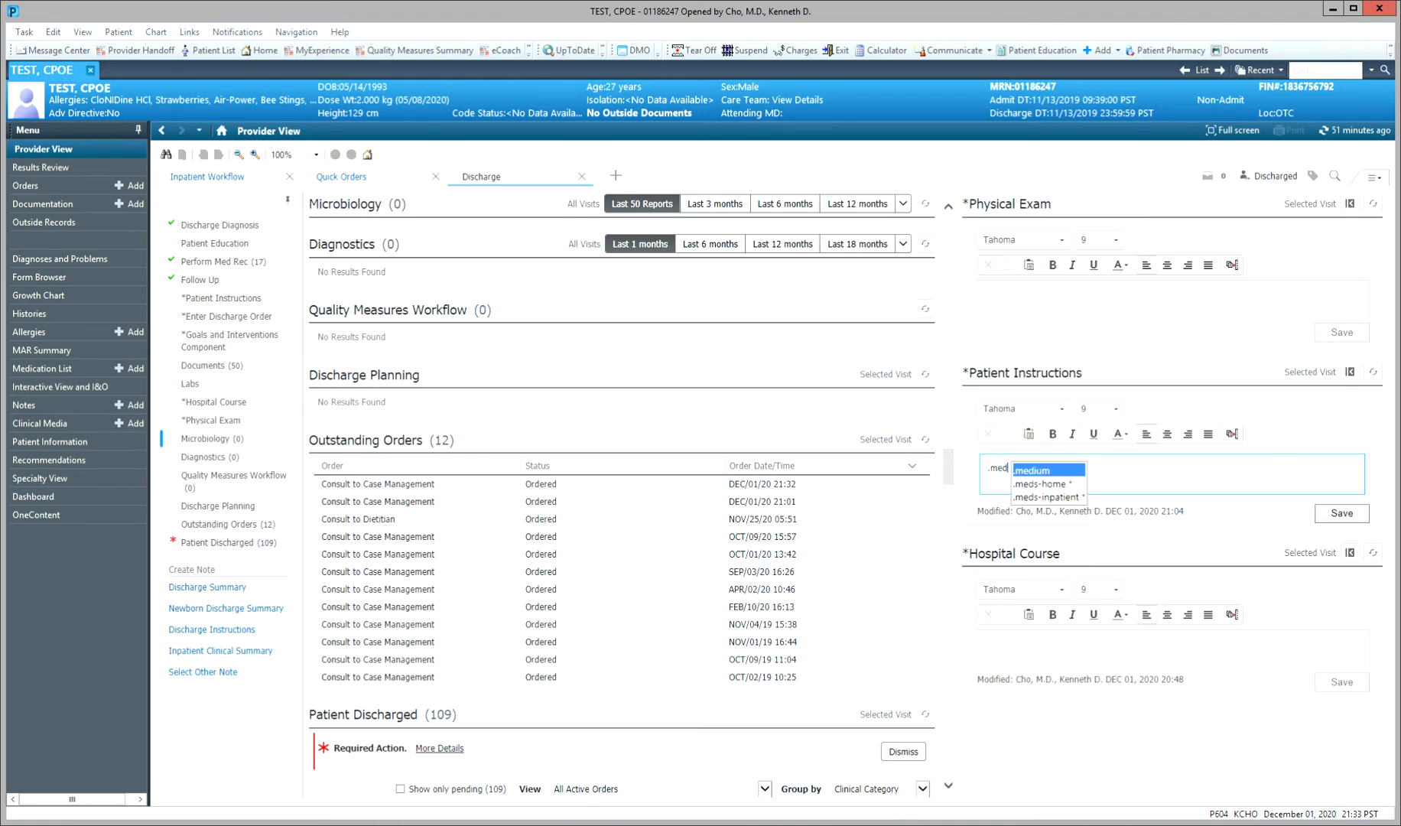
key(Return)
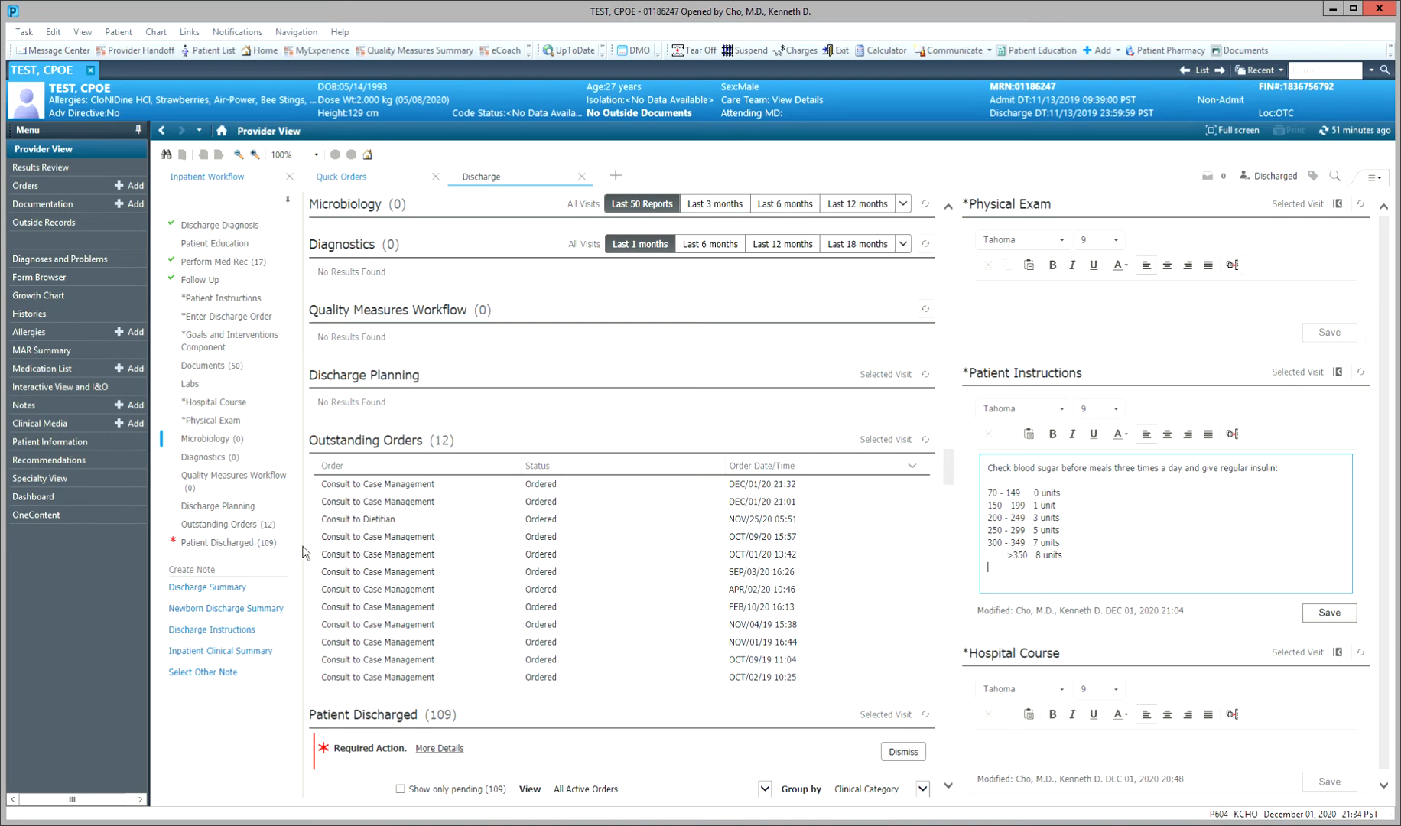
- Create a Discharge Summary note and insert the .rad auto-text under Diagnostic Results
click(208, 598)
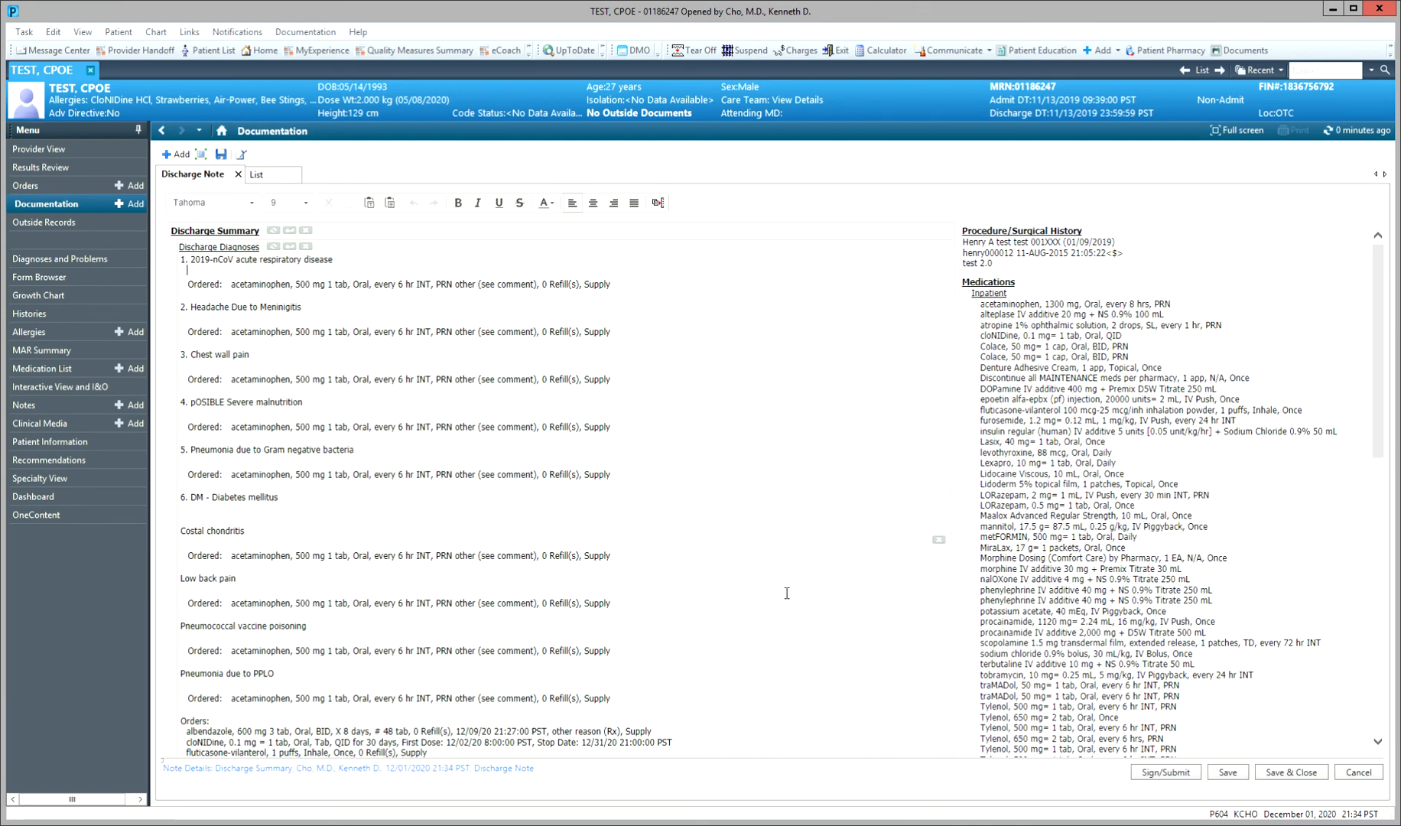
scroll(793, 483, down, 10)
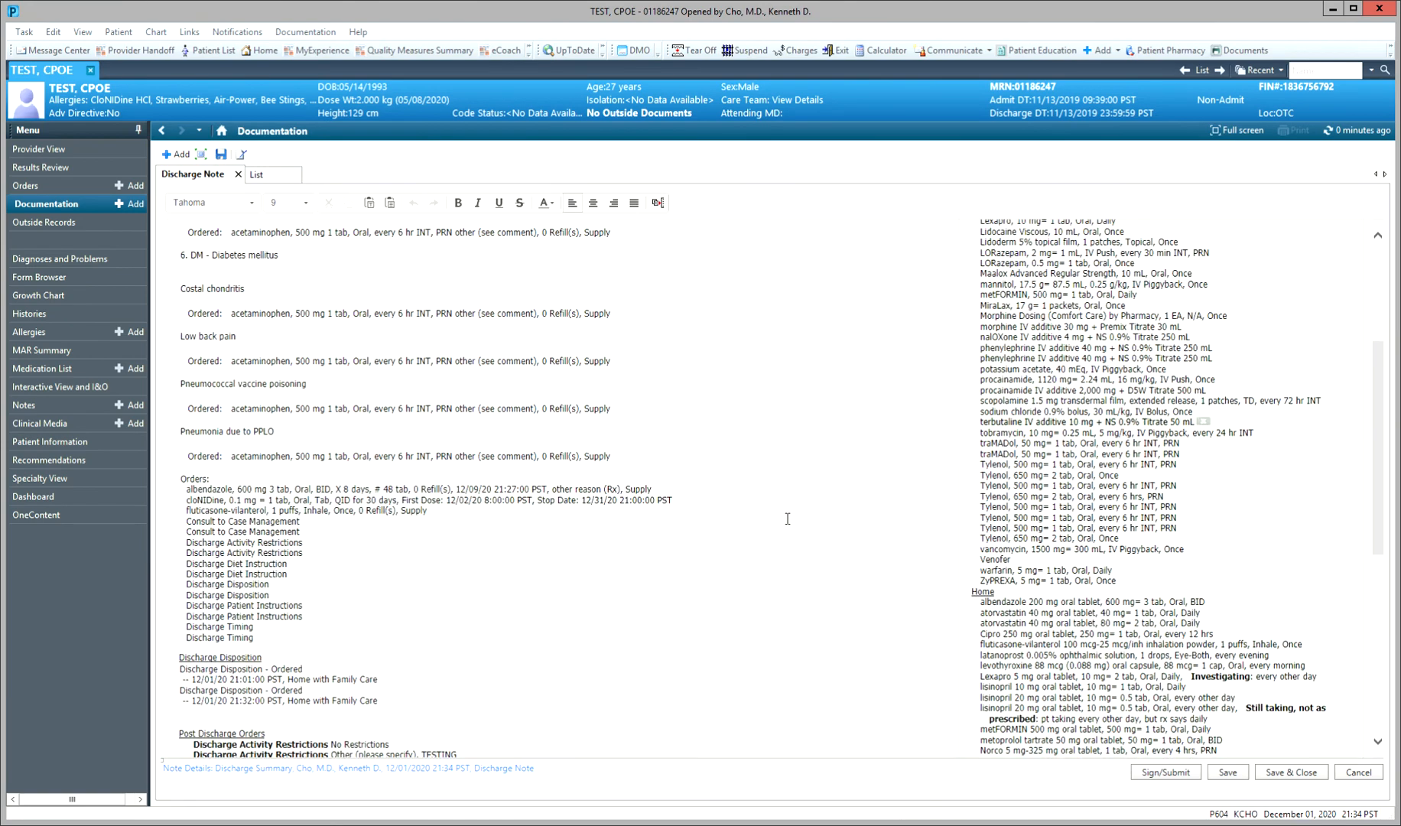
scroll(858, 492, down, 4)
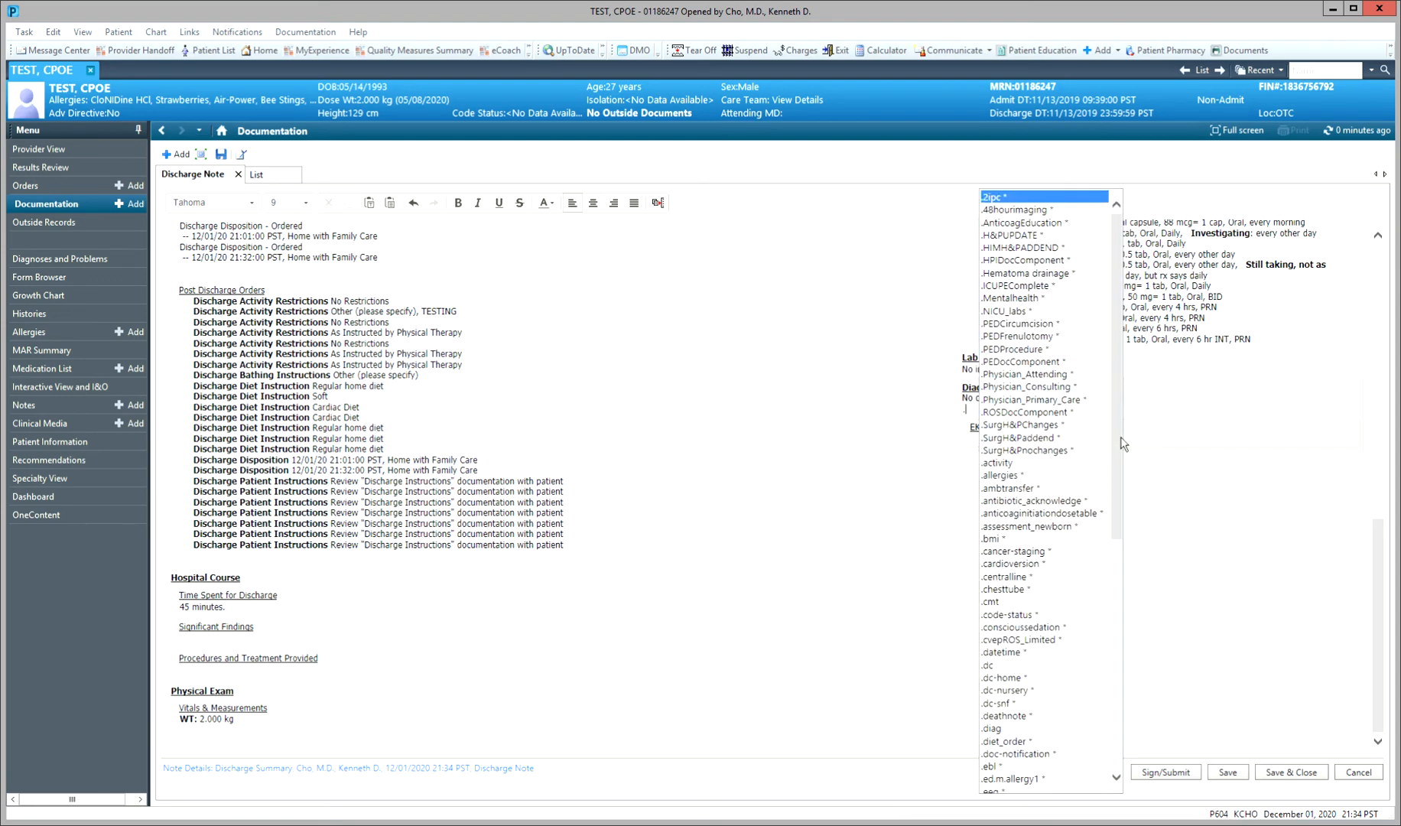
text(rad)
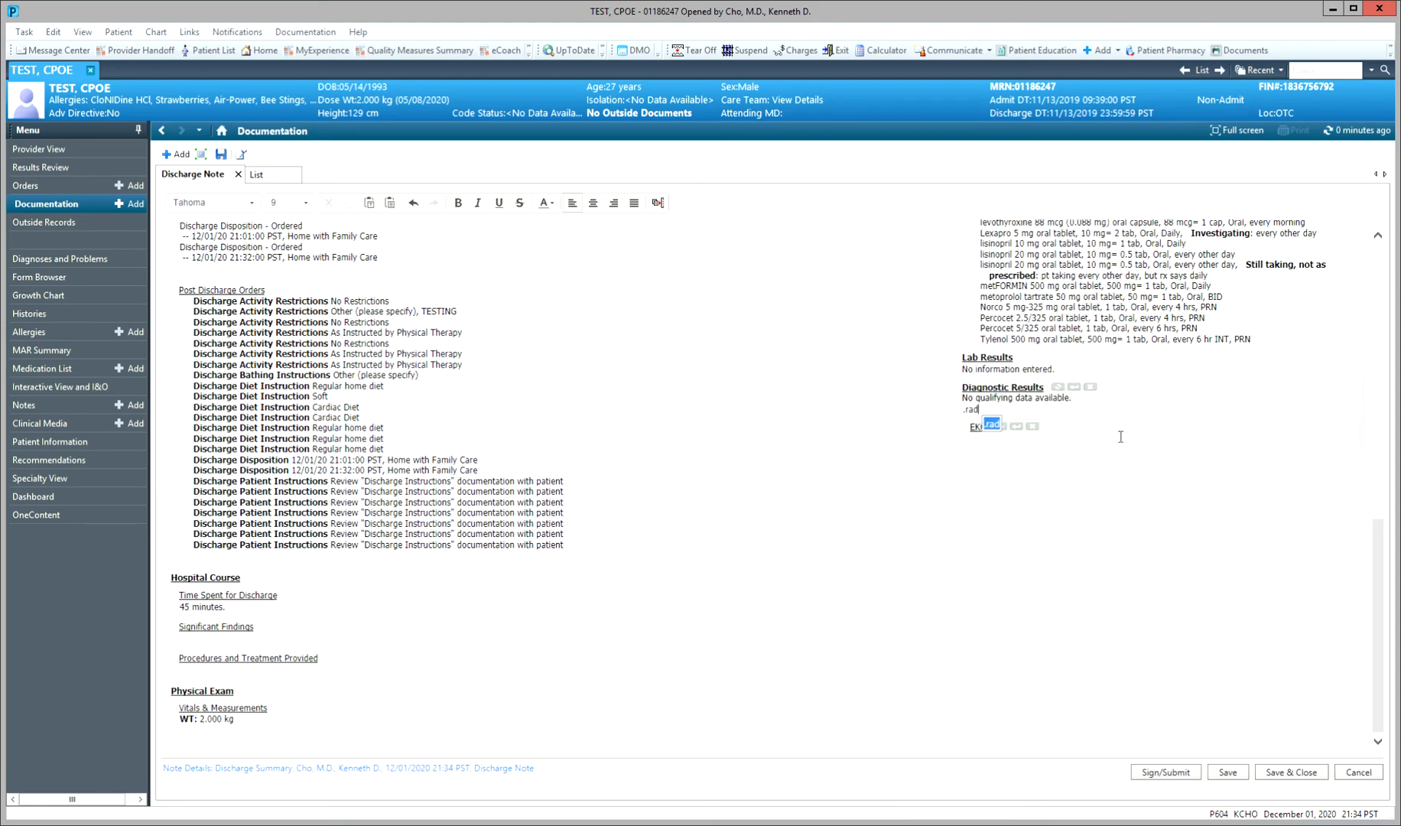
key(Return)
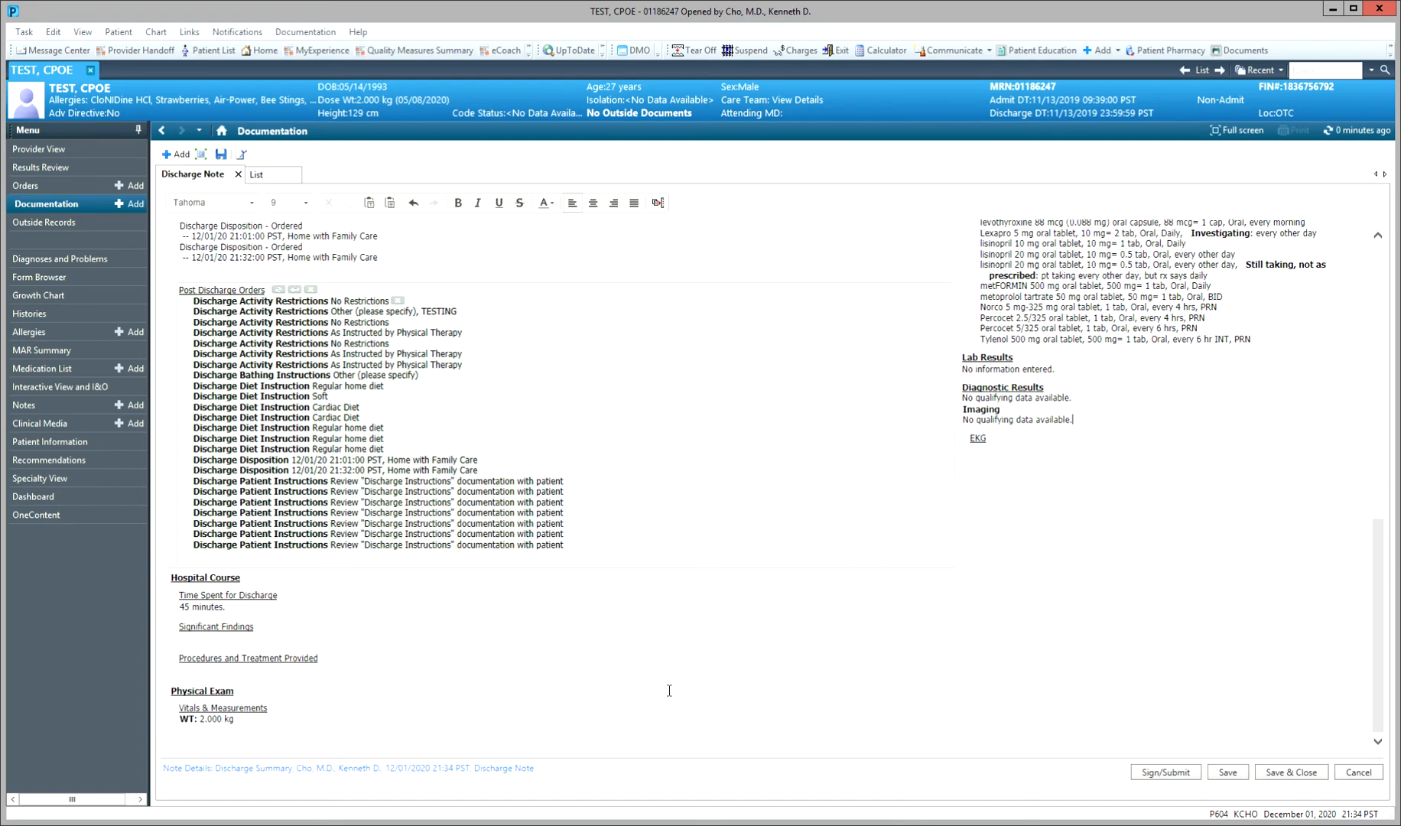
- Review the discharge note and sign it with the type Discharge Summary and the title Discharge Note
scroll(705, 587, up, 4)
scroll(692, 604, down, 4)
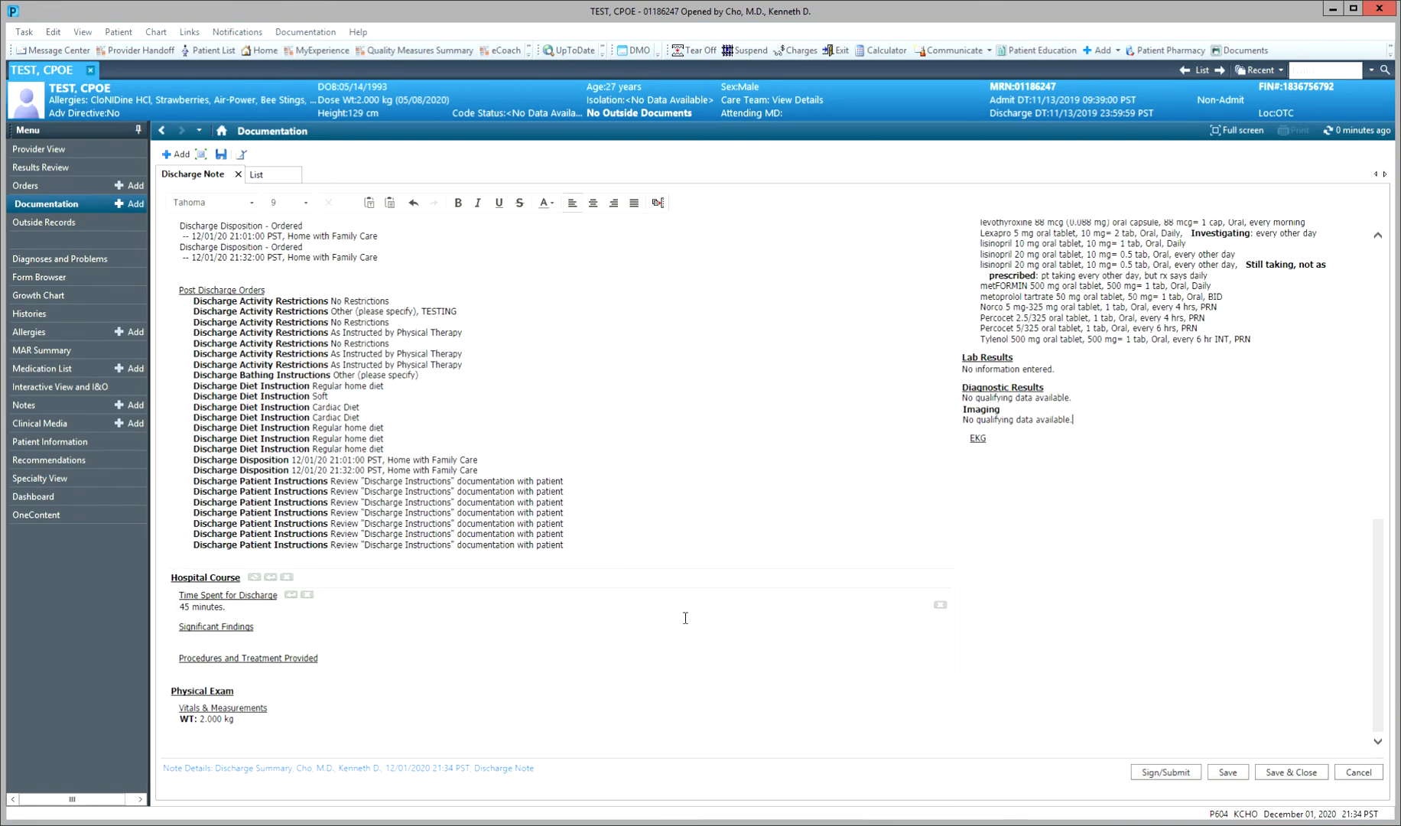
click(1187, 774)
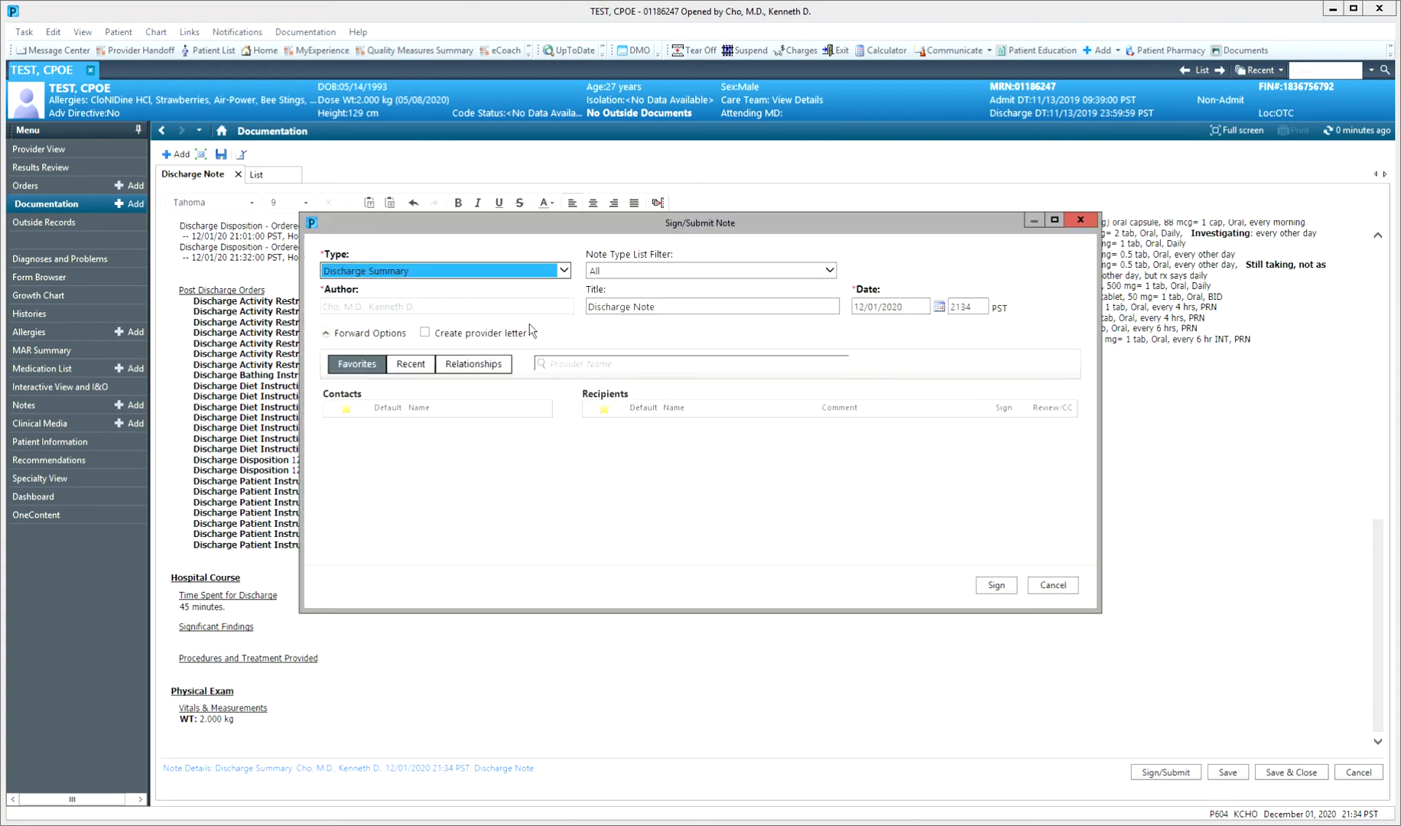
click(1007, 595)
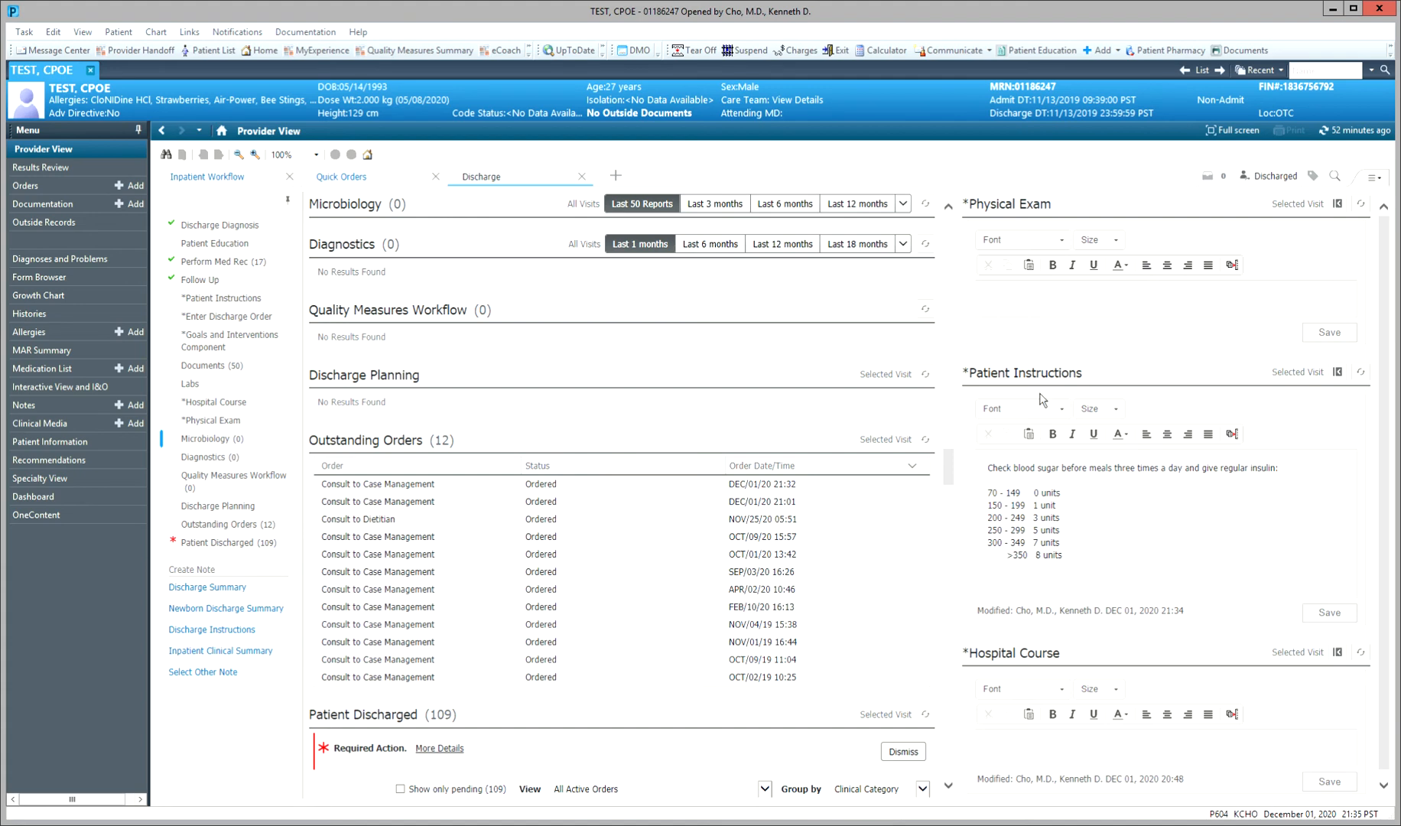
- Create a new Discharge Instructions note instead of opening the existing one, and sign it without printing
click(201, 637)
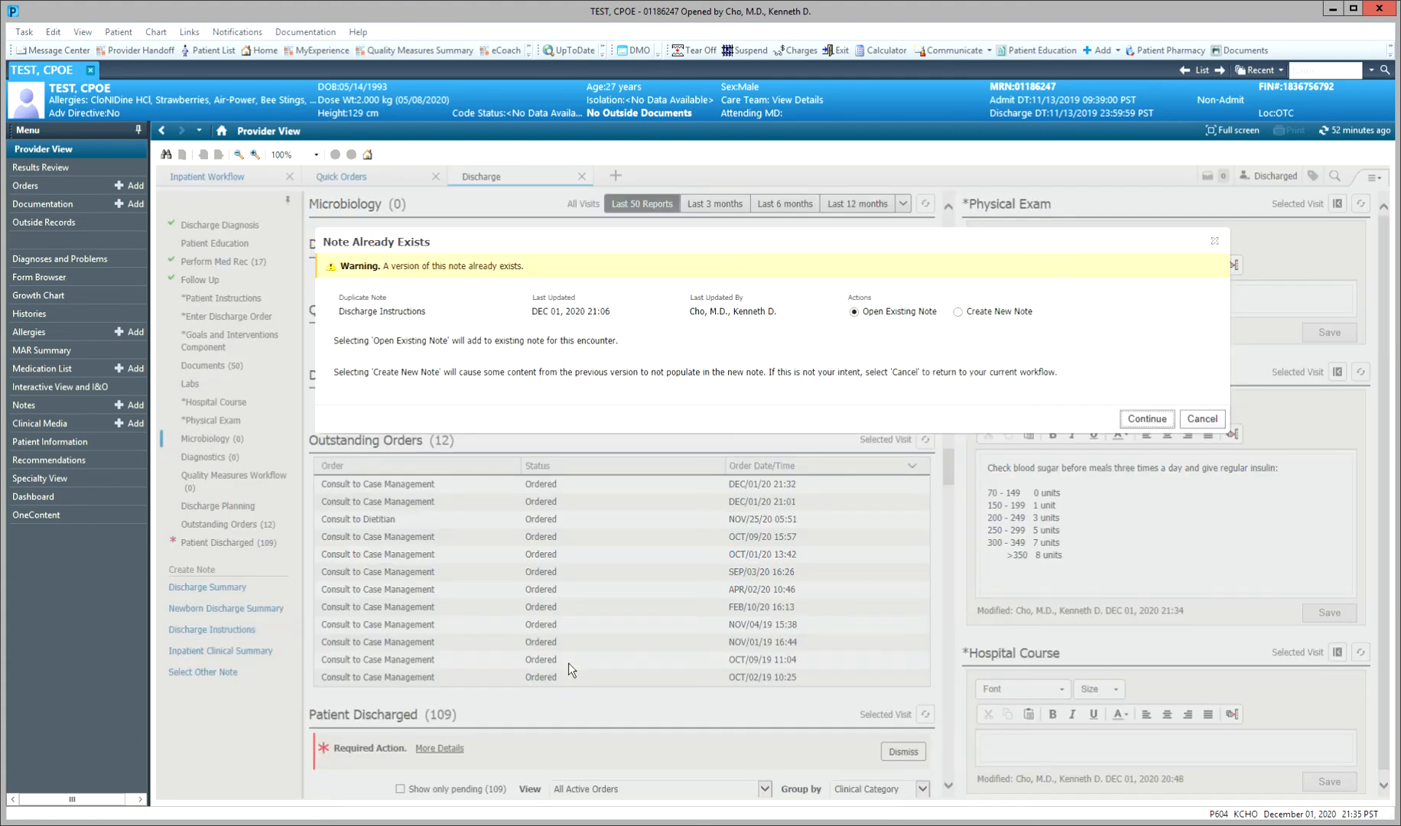
click(965, 319)
click(1149, 420)
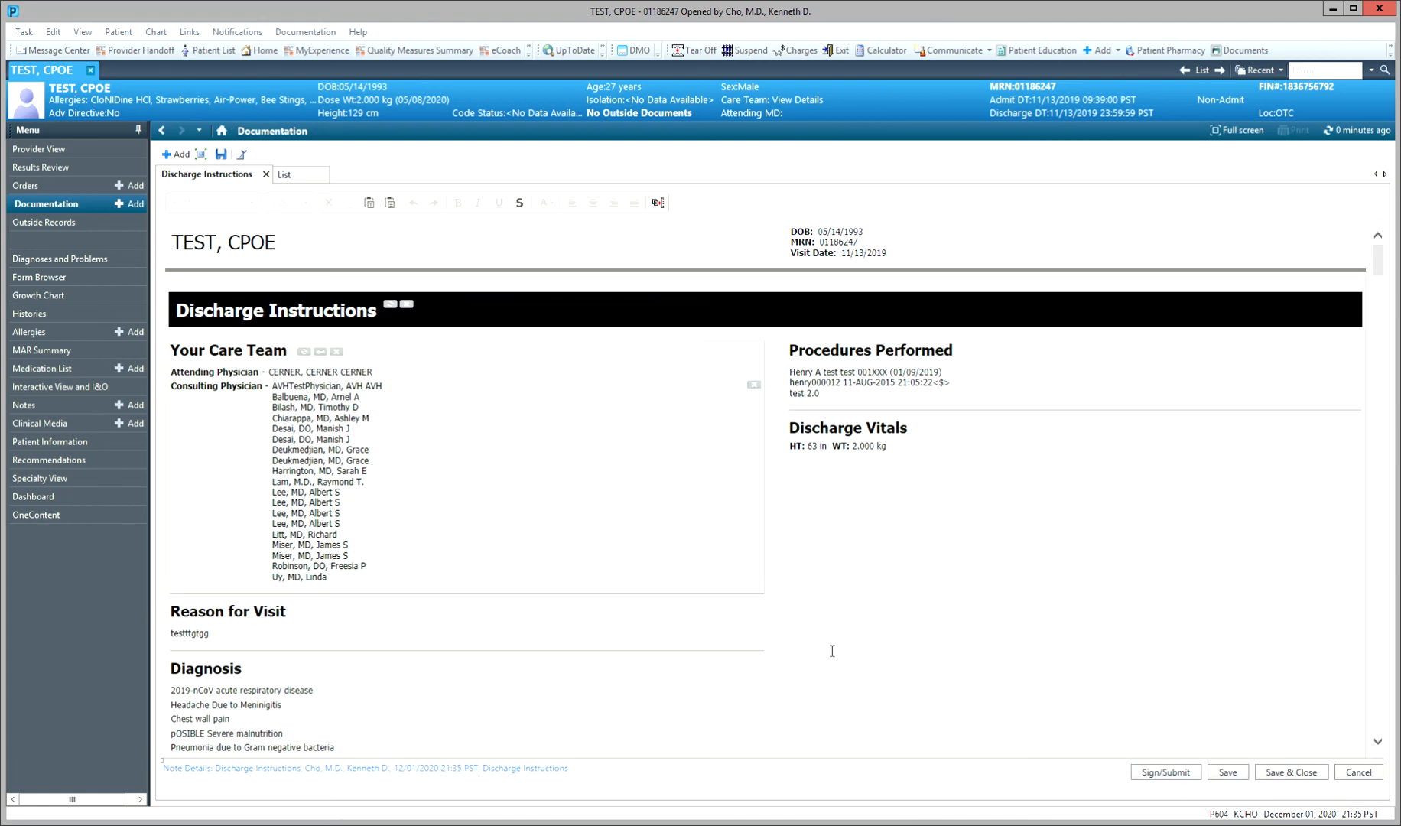
click(1165, 773)
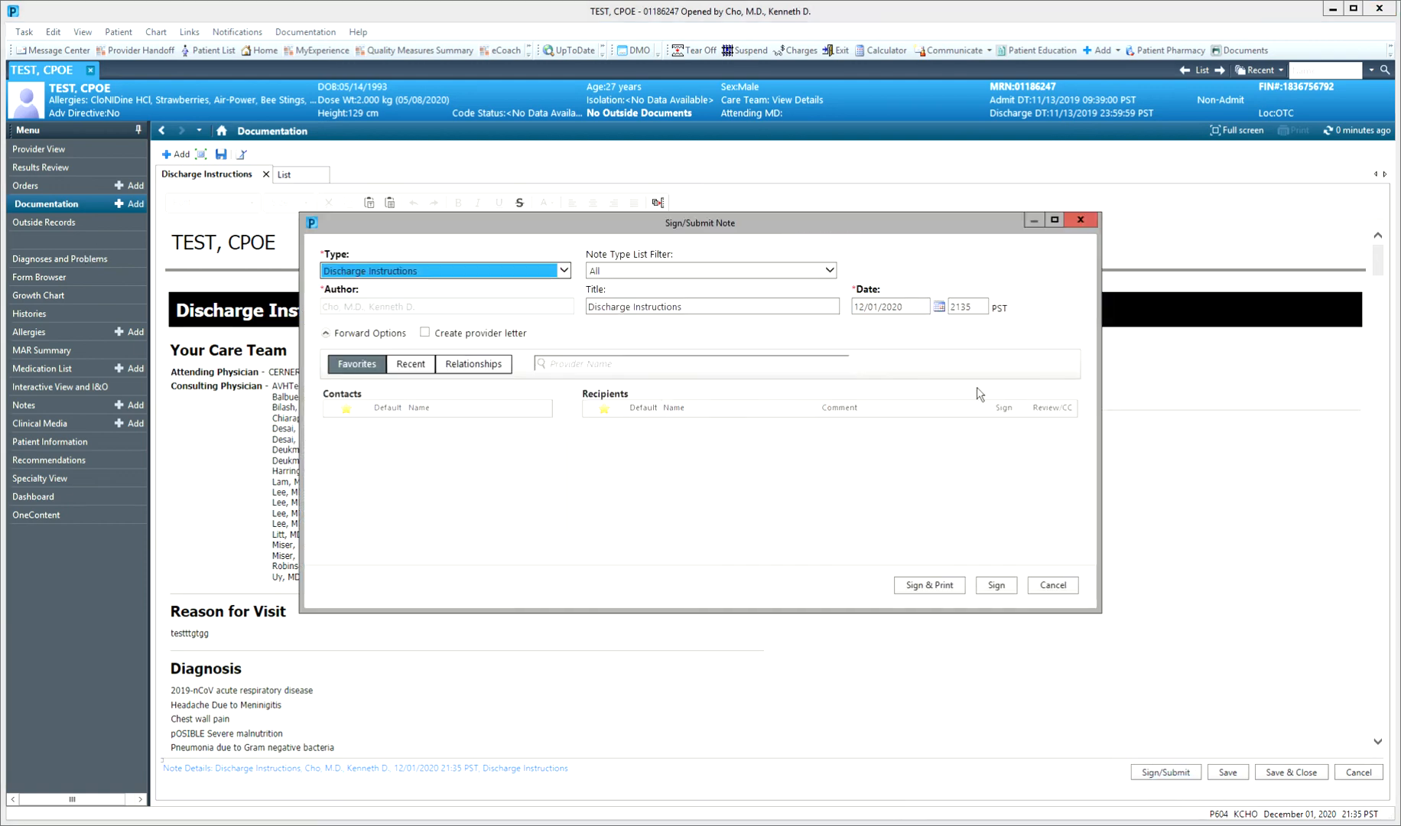
click(995, 585)
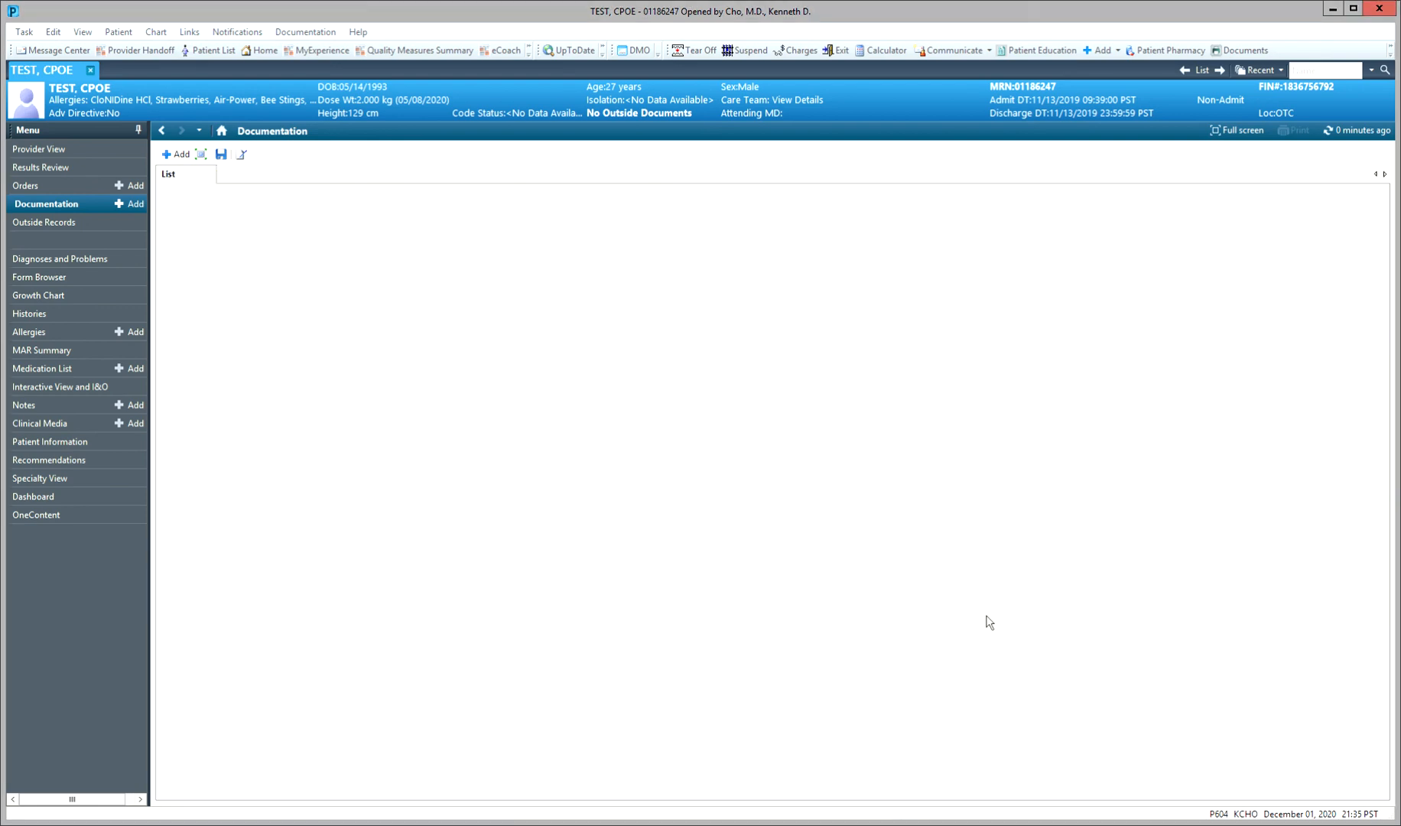